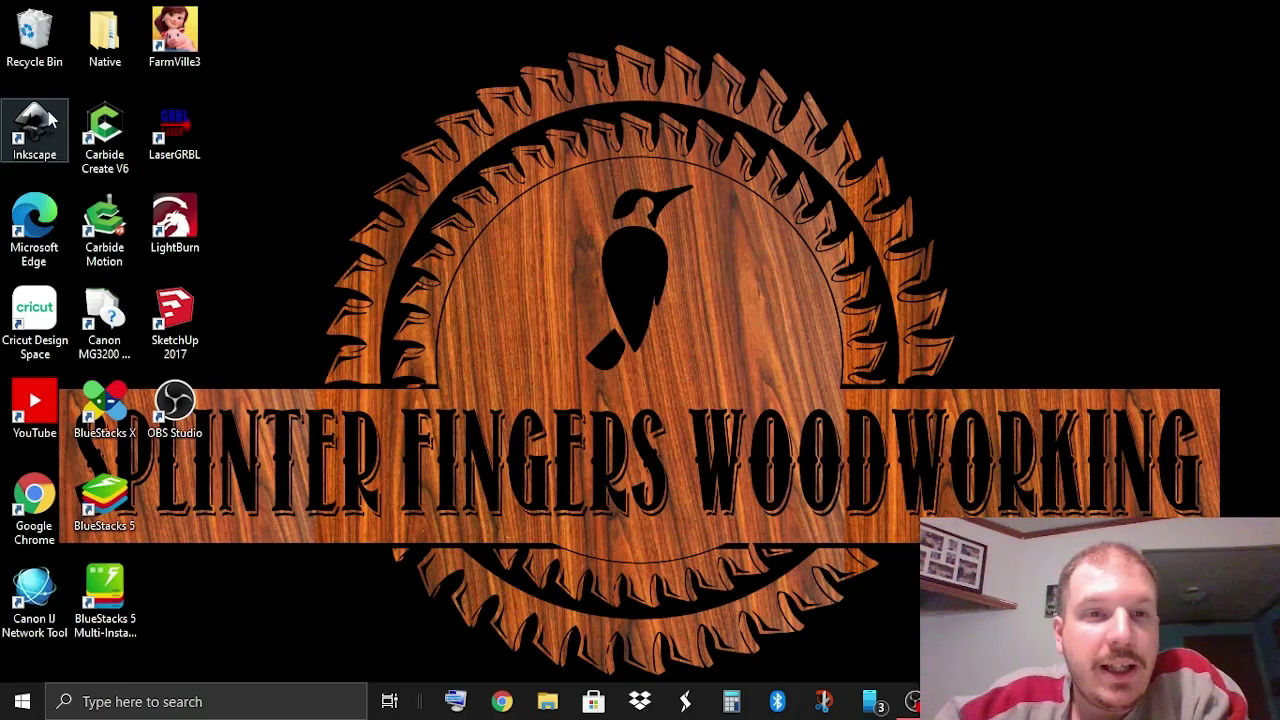
Launch Inkscape and close the Export PNG Image panel in the new document.
click(47, 112)
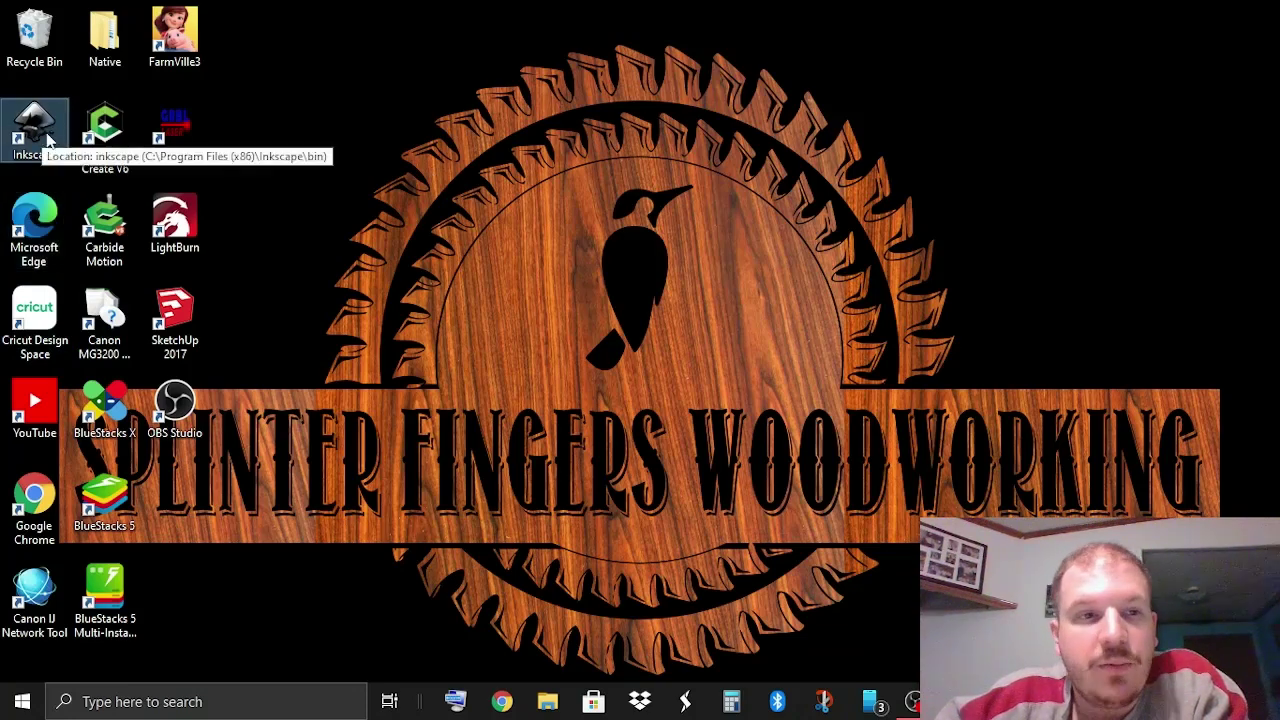
double_click(47, 140)
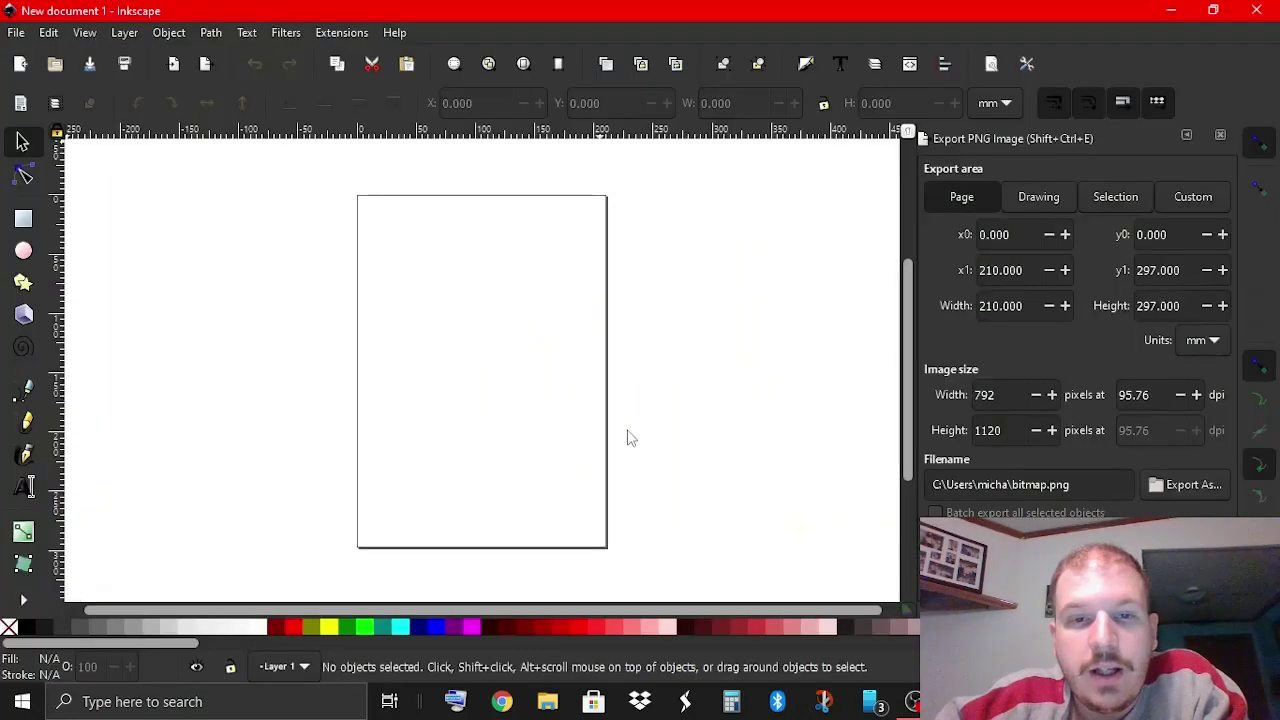
click(1220, 134)
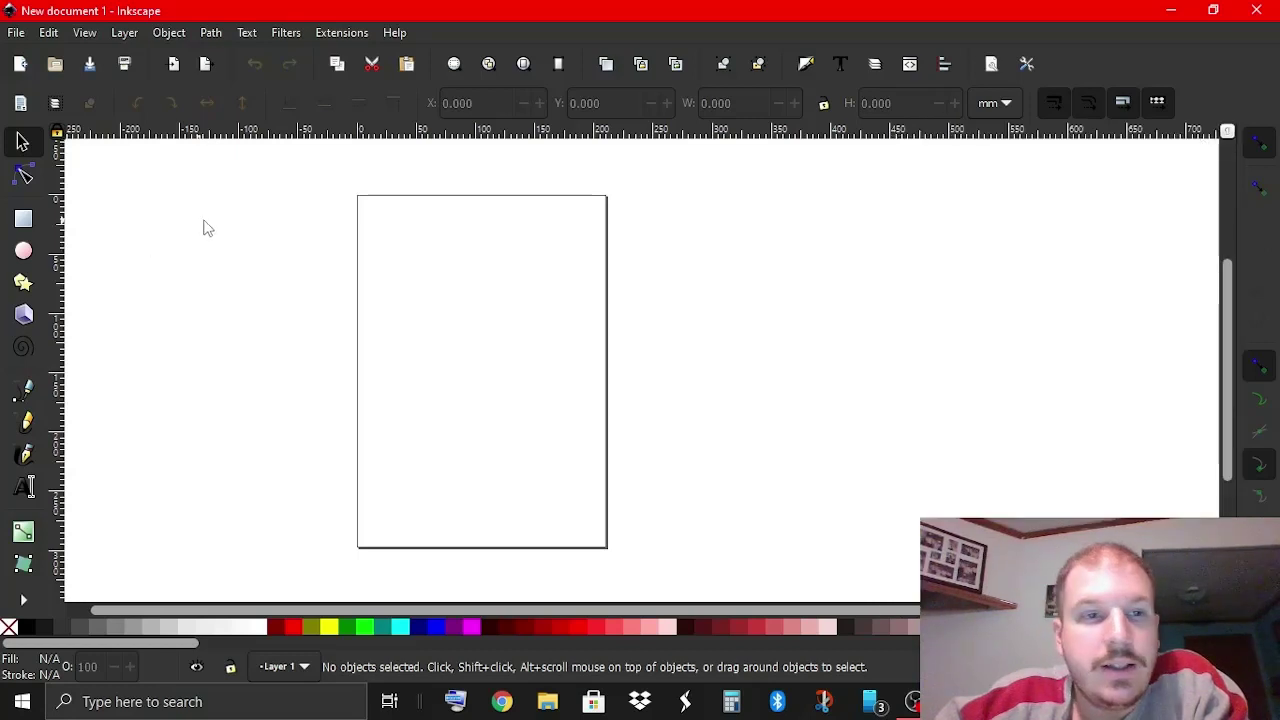
drag(263, 610, 194, 611)
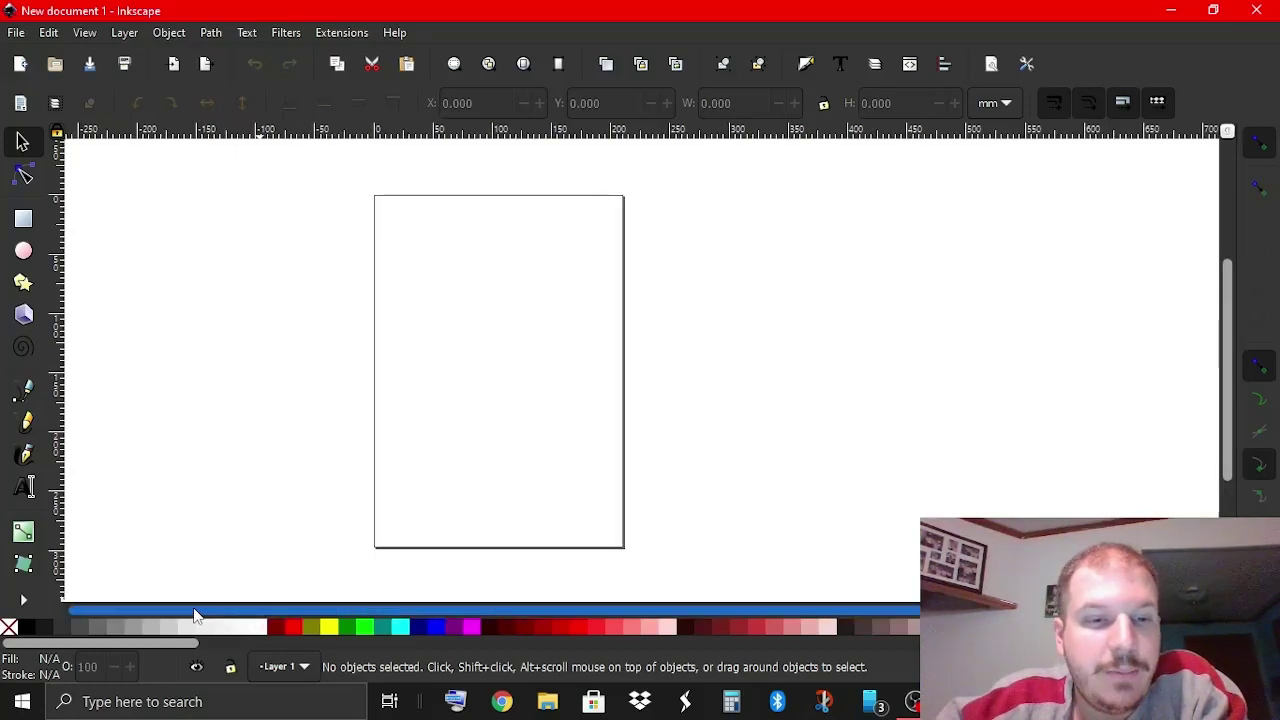
click(16, 35)
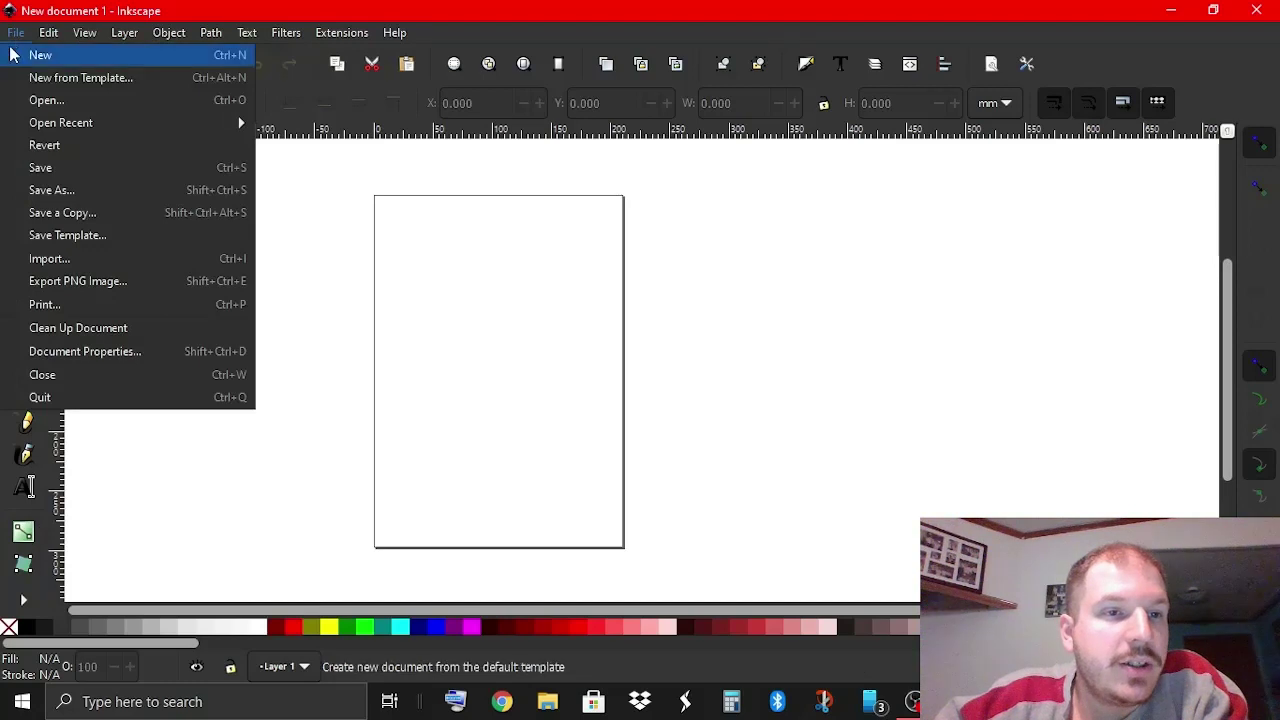
click(142, 258)
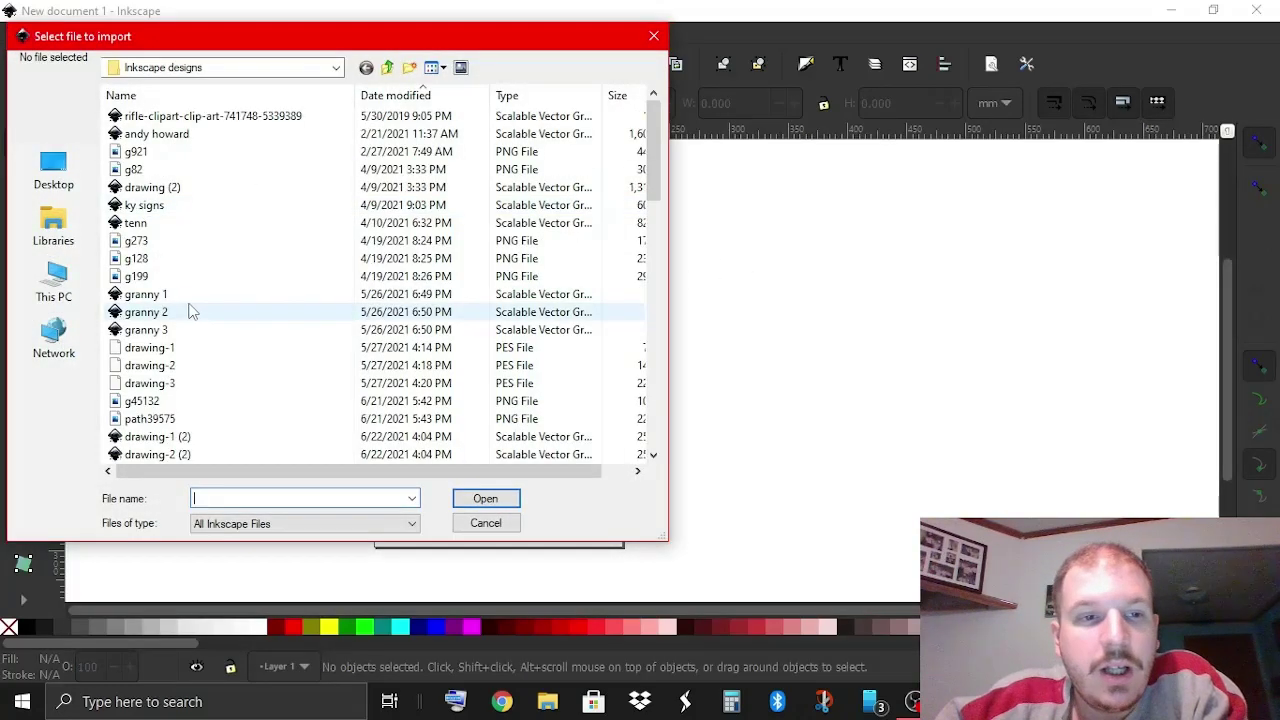
click(653, 36)
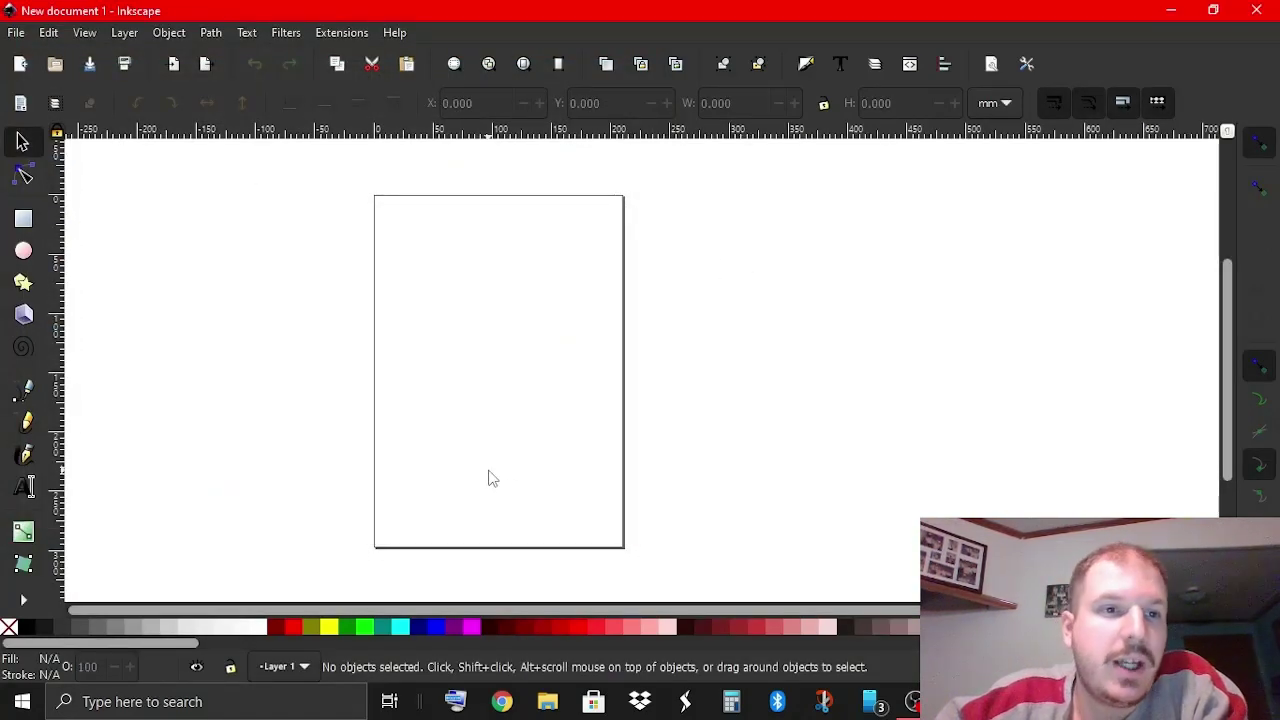
Set the measurement units for object position and size to inches.
click(1002, 108)
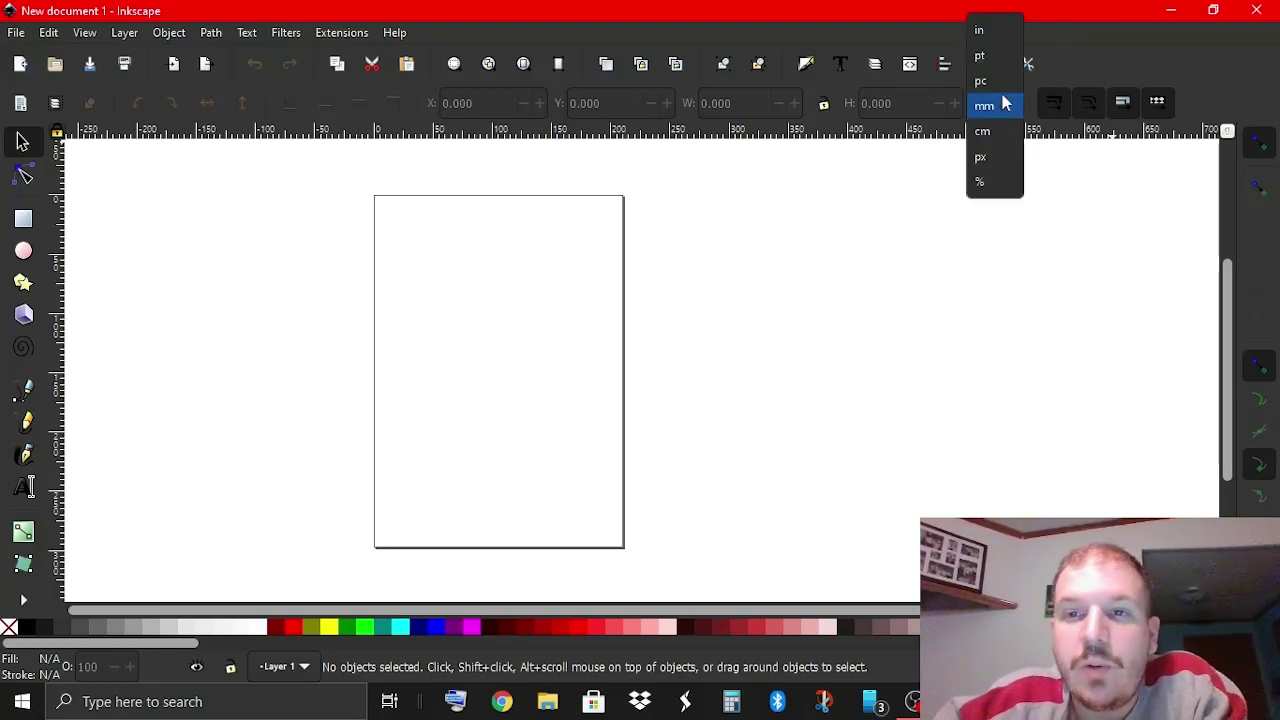
click(993, 35)
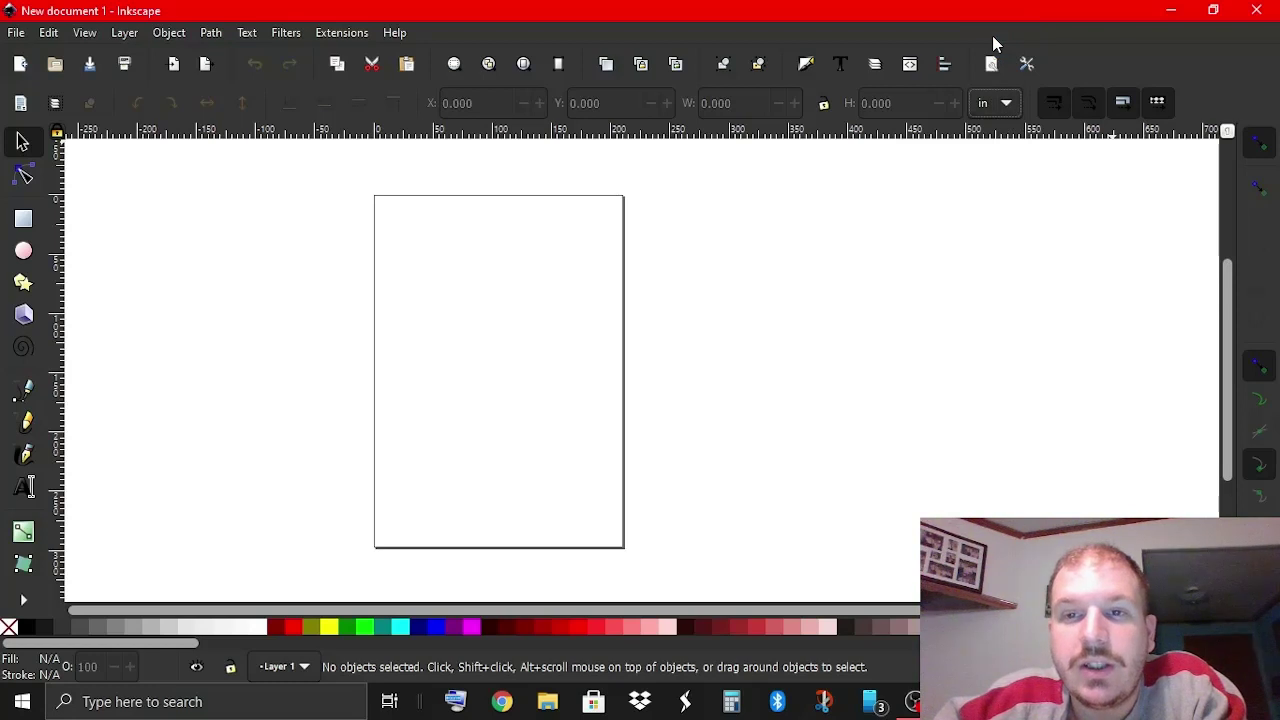
click(17, 33)
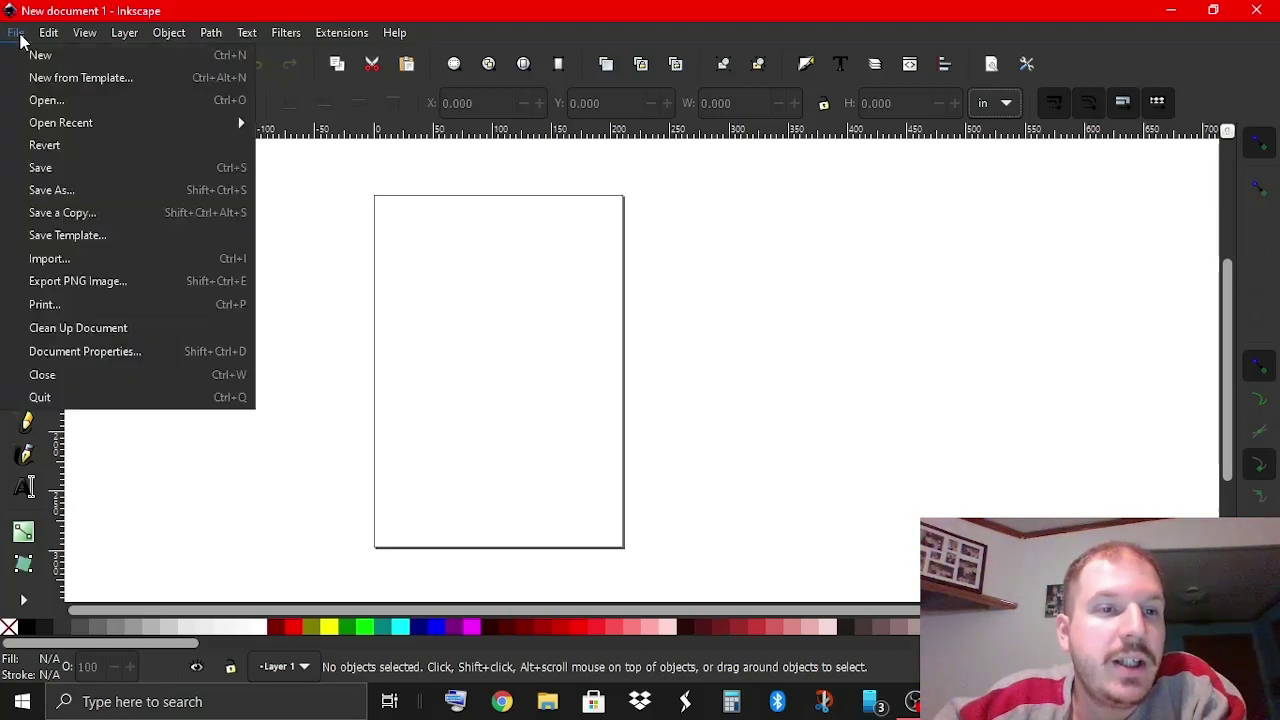
click(87, 262)
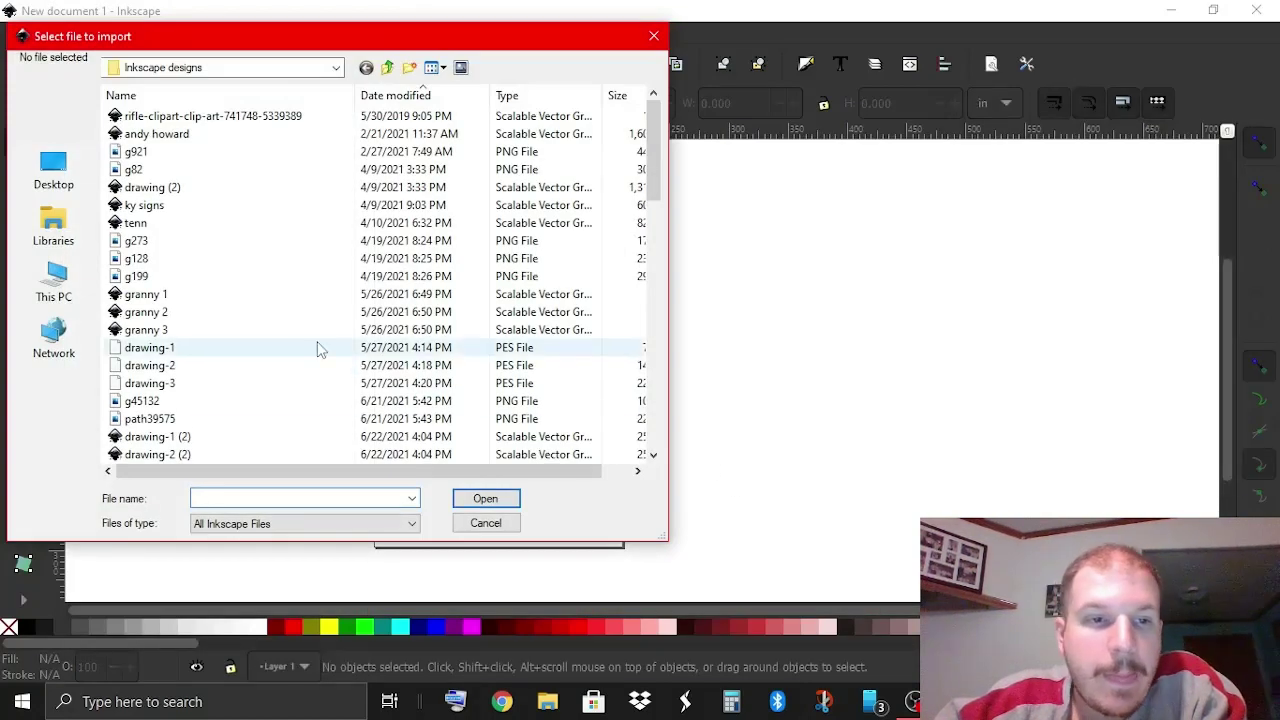
click(440, 67)
click(481, 113)
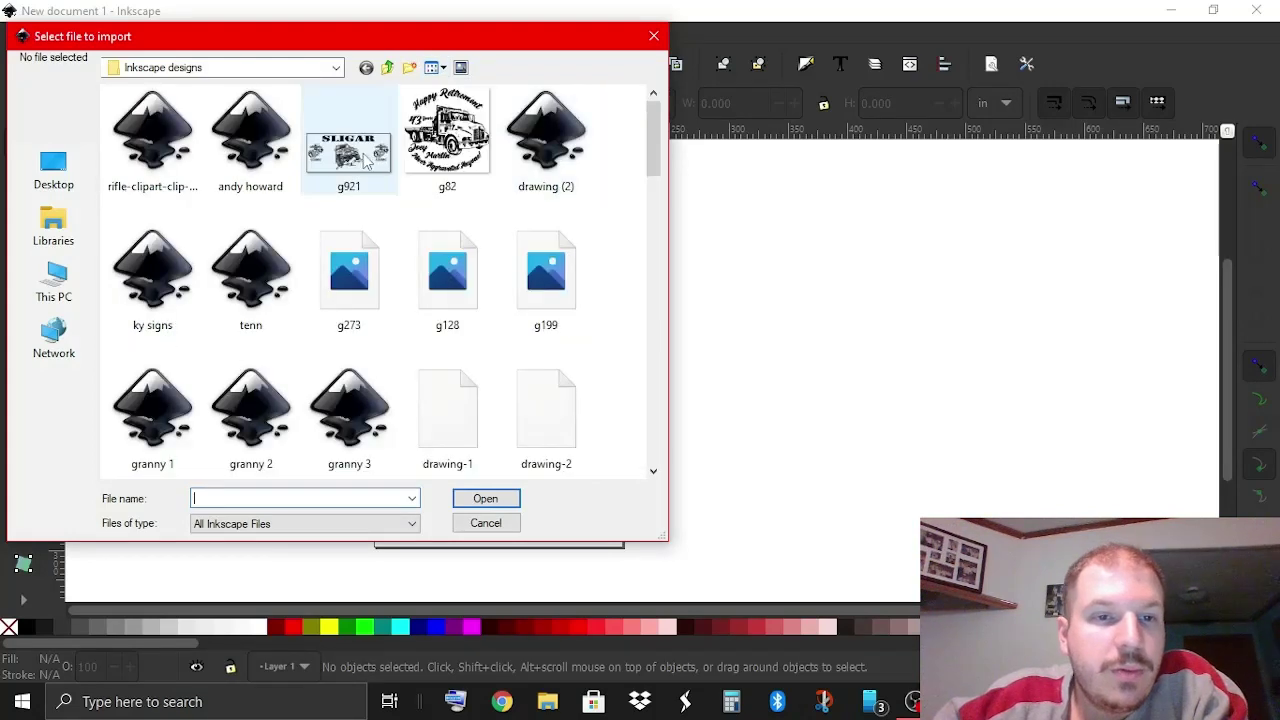
scroll(518, 224, down, 3)
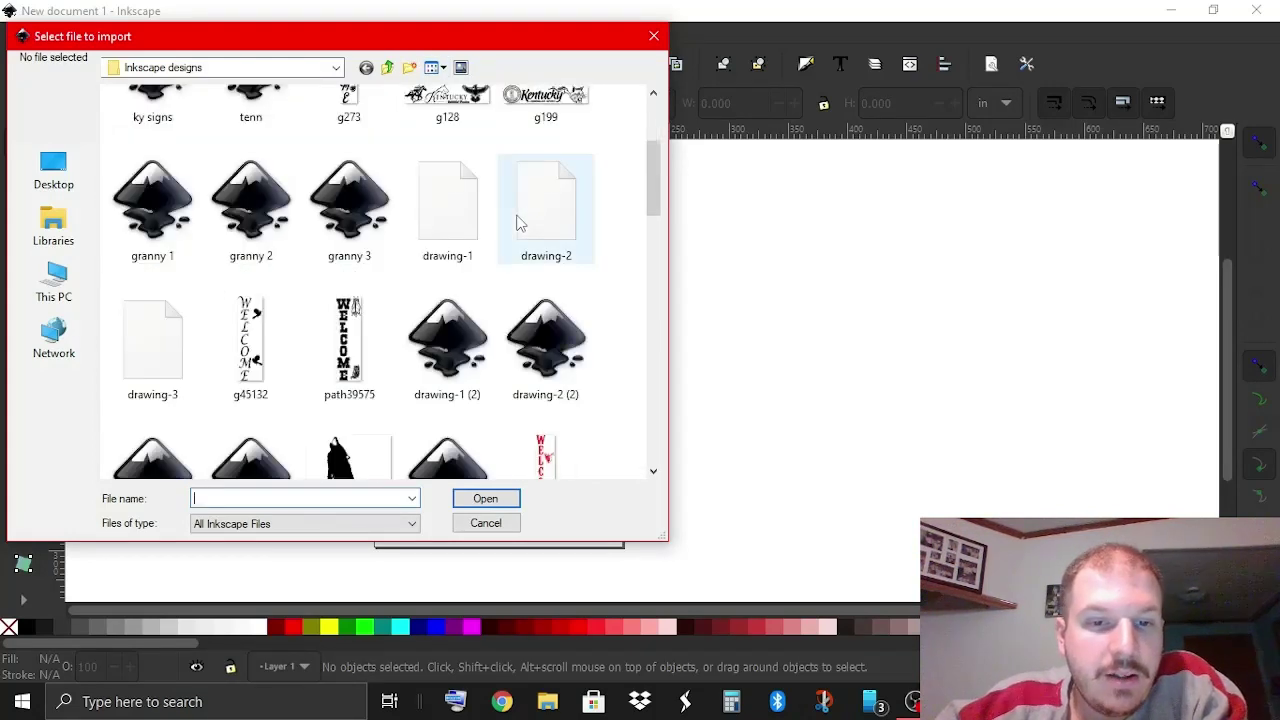
scroll(518, 224, down, 5)
scroll(518, 224, down, 5)
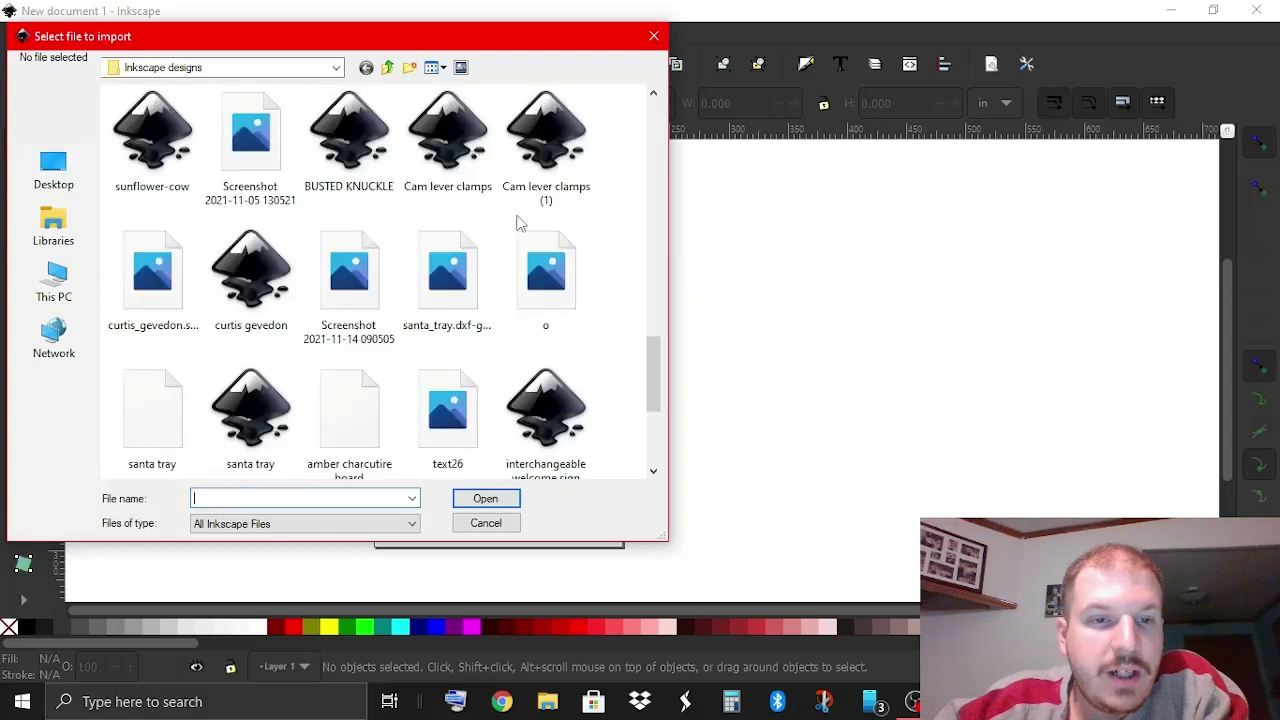
click(67, 290)
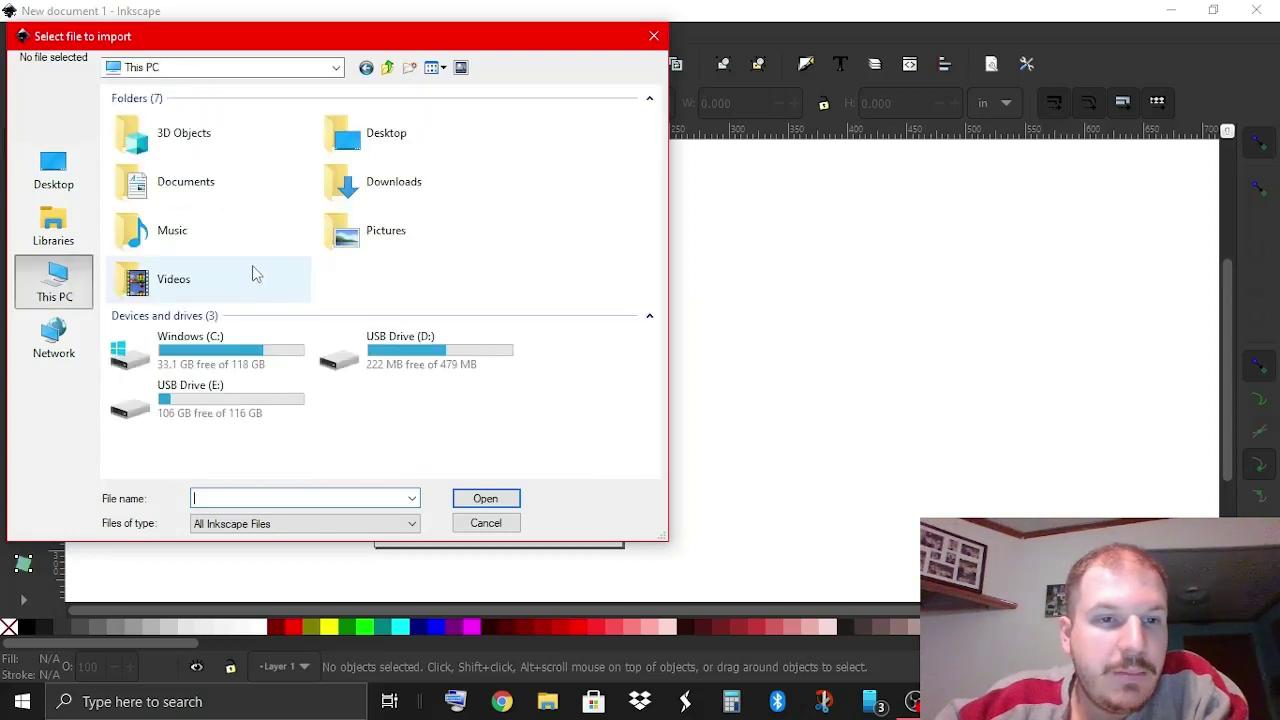
double_click(262, 414)
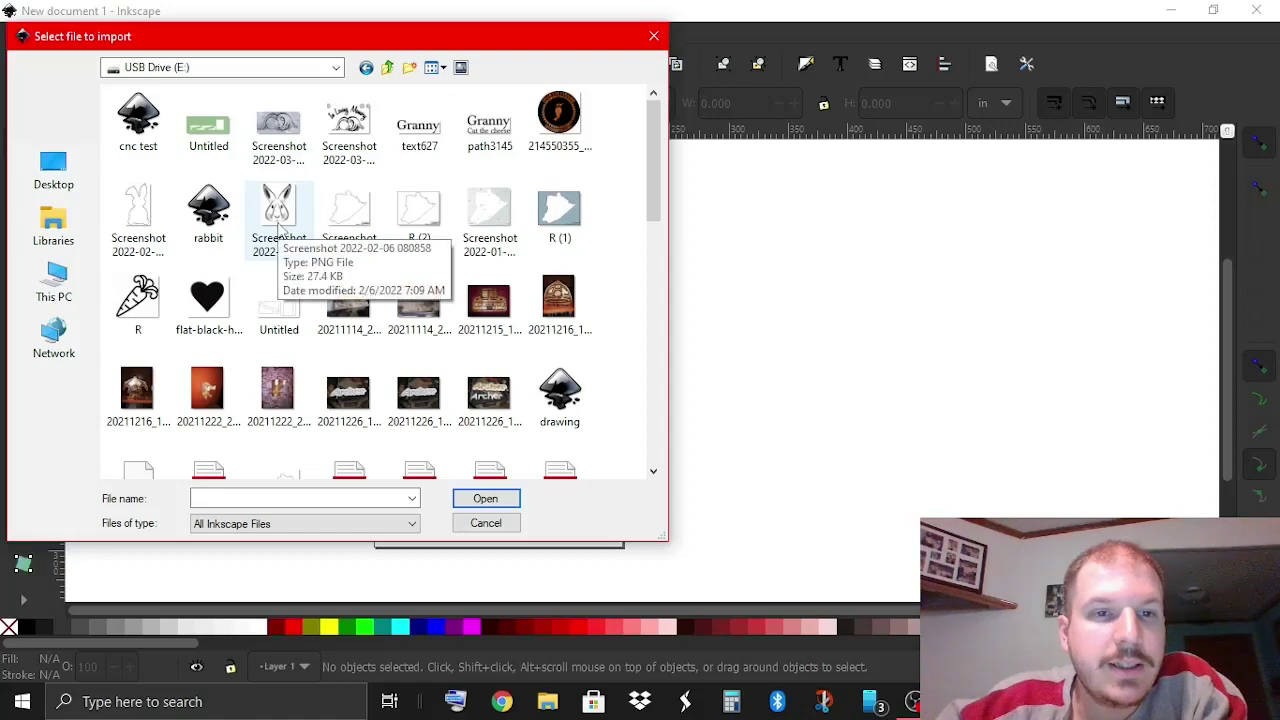
double_click(281, 229)
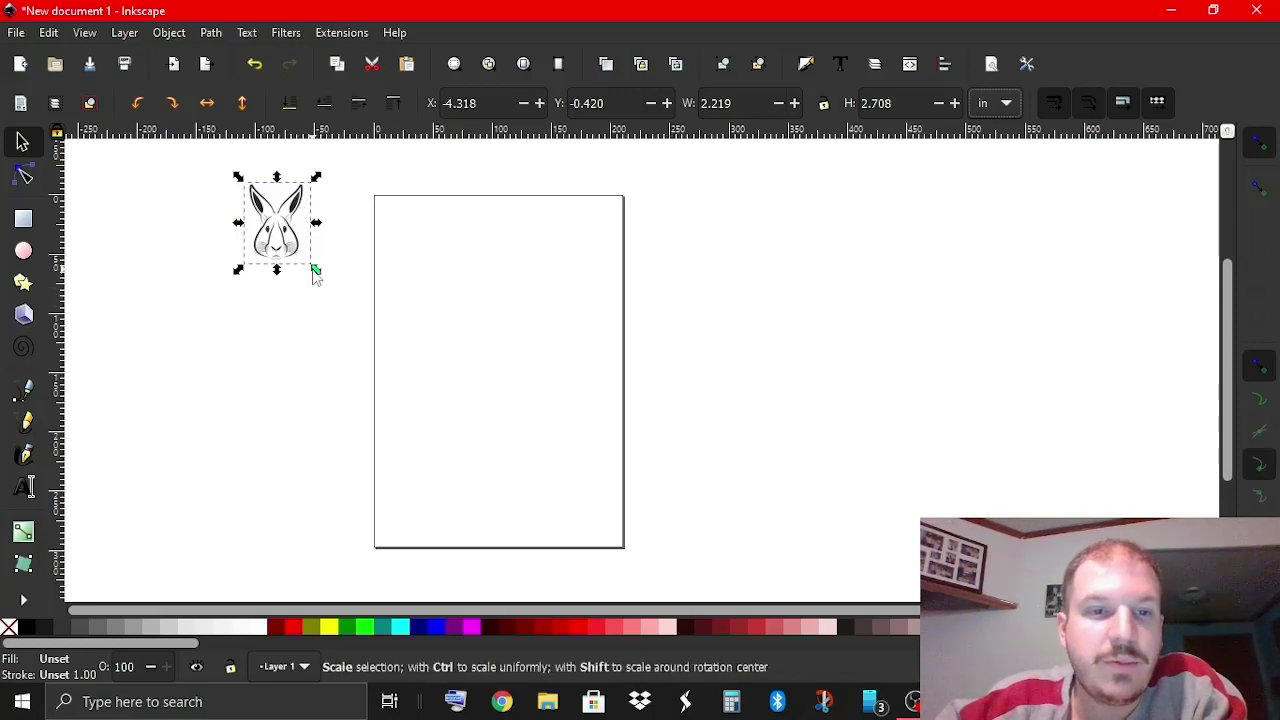
Try enlarging the rabbit image to about 5.21 by 4.27 in without locked proportions, and undo that scaling.
drag(315, 270, 404, 314)
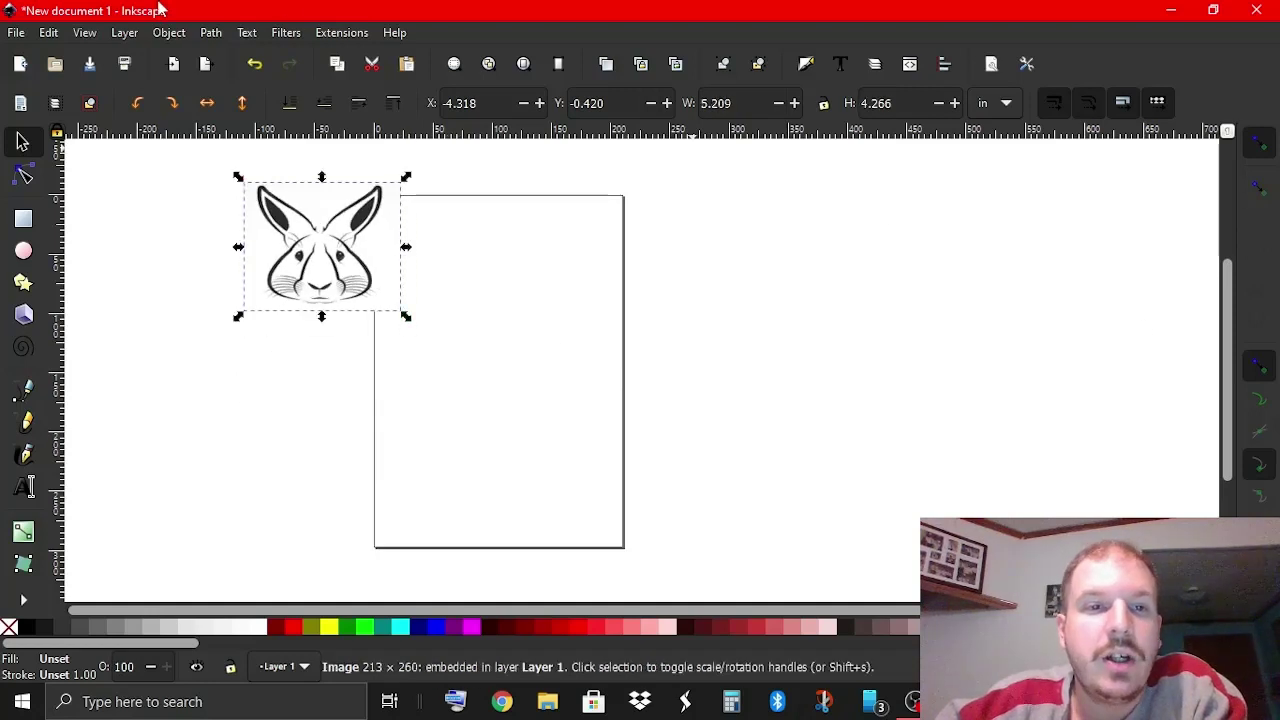
click(255, 66)
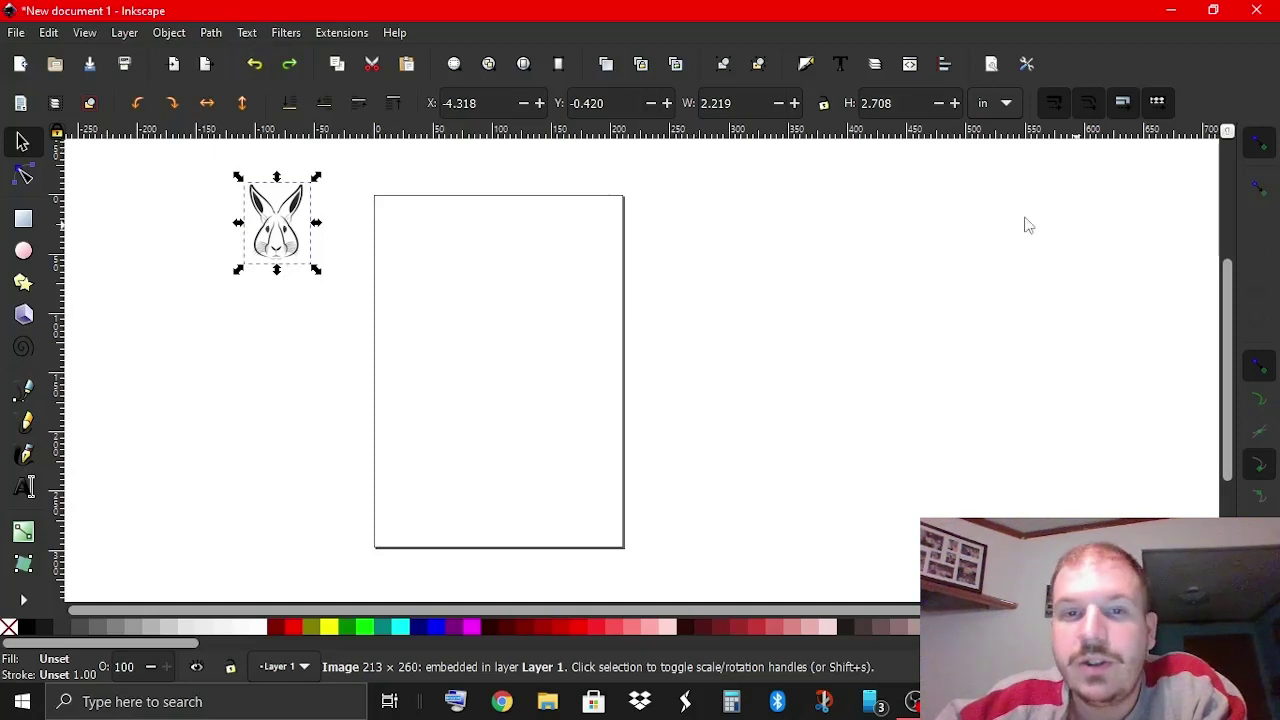
Enlarge the rabbit image with locked proportions to about 8.75 by 10.68 in and move it over the upper part of the page.
click(824, 106)
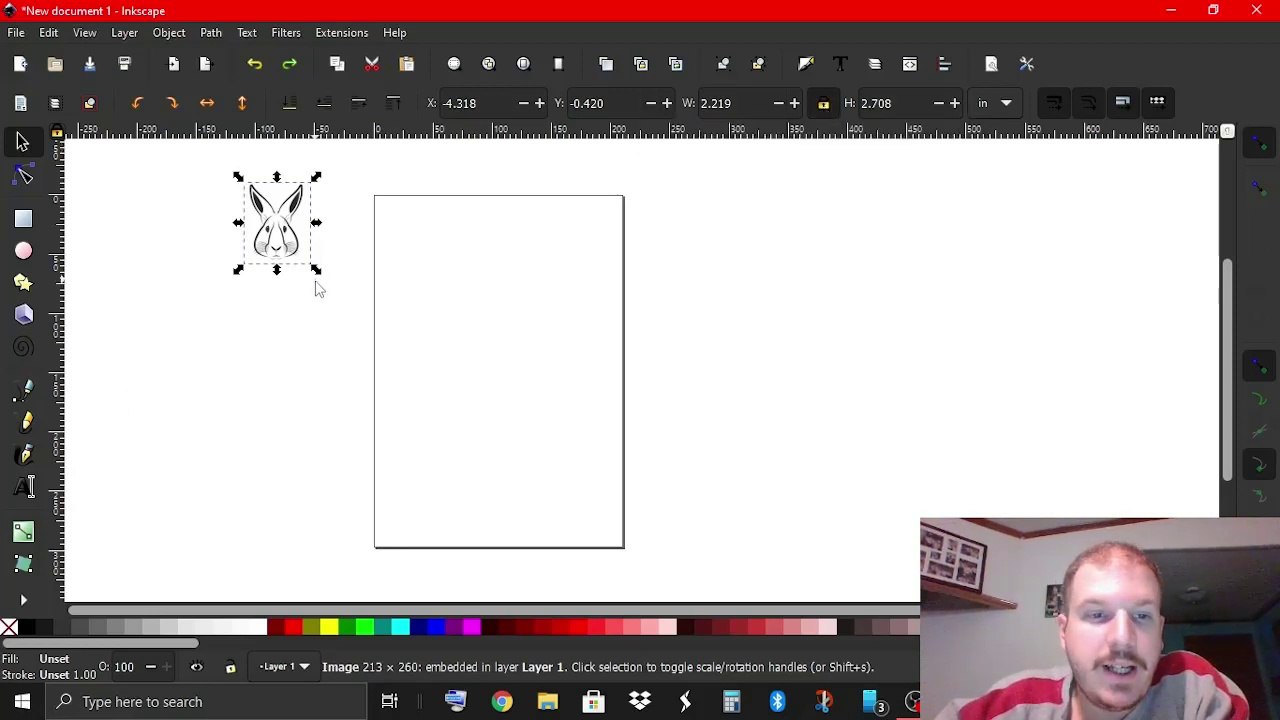
drag(316, 276, 600, 514)
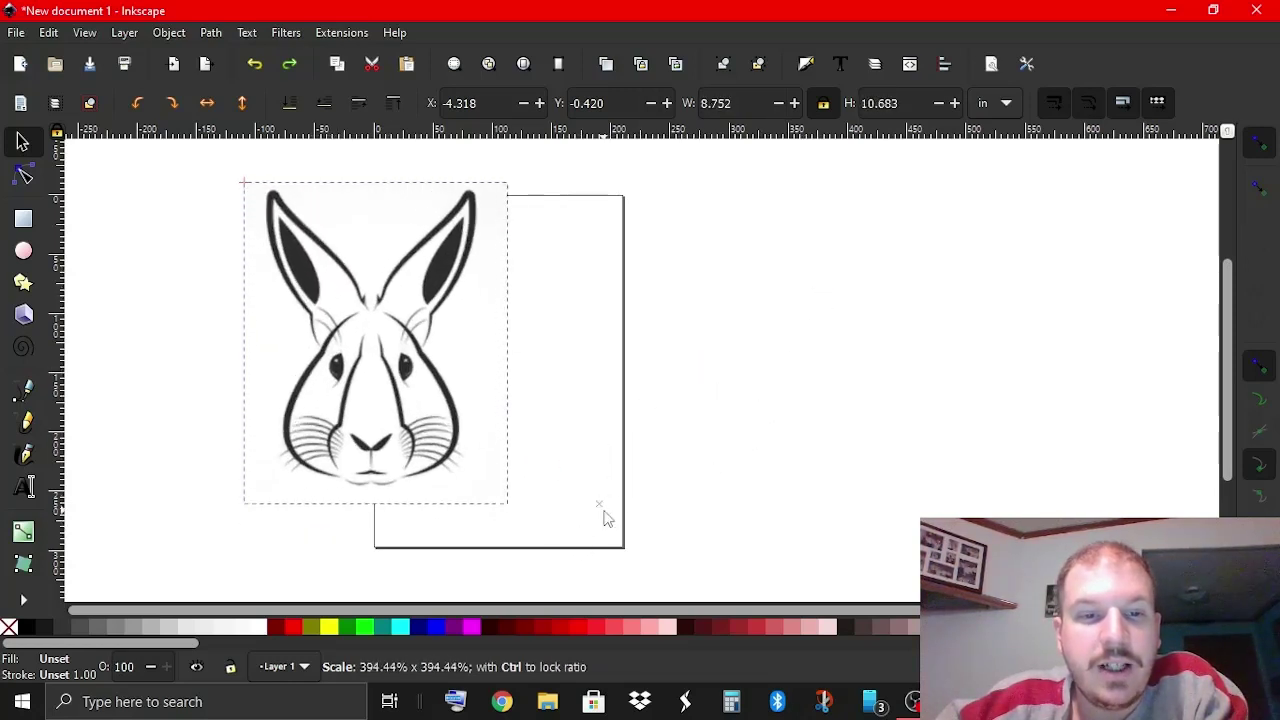
drag(378, 392, 590, 365)
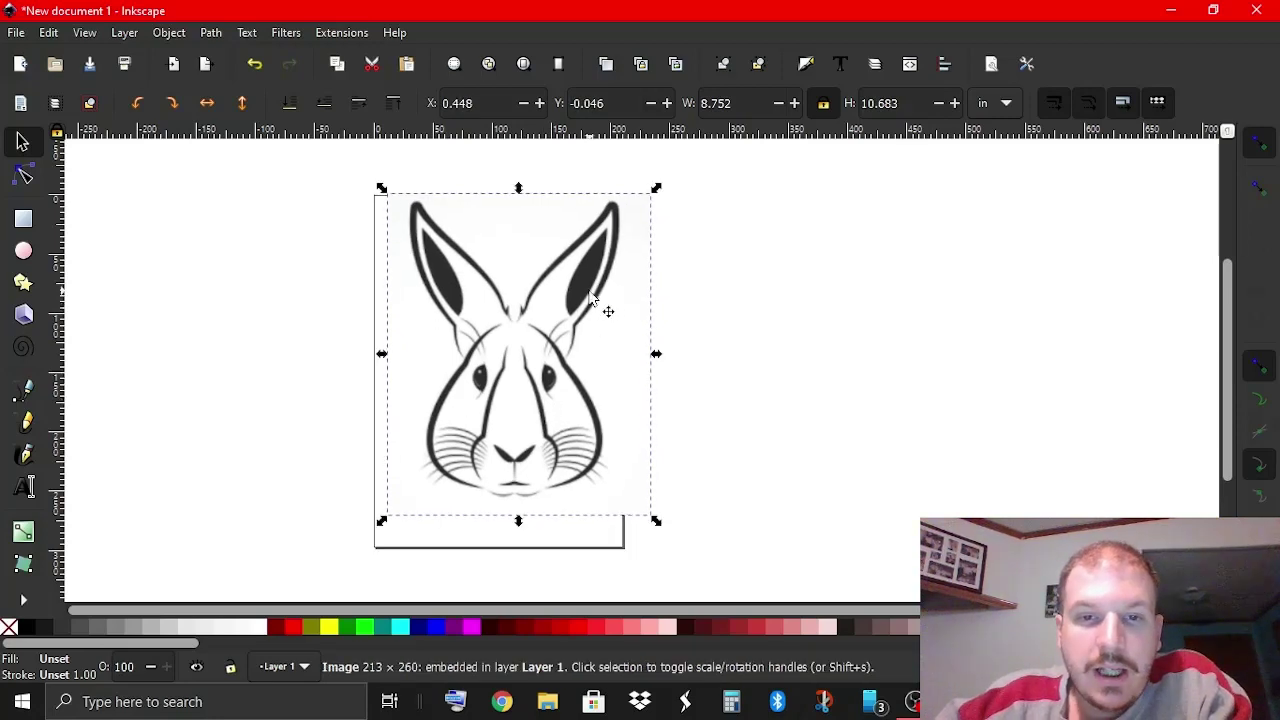
drag(599, 297, 570, 262)
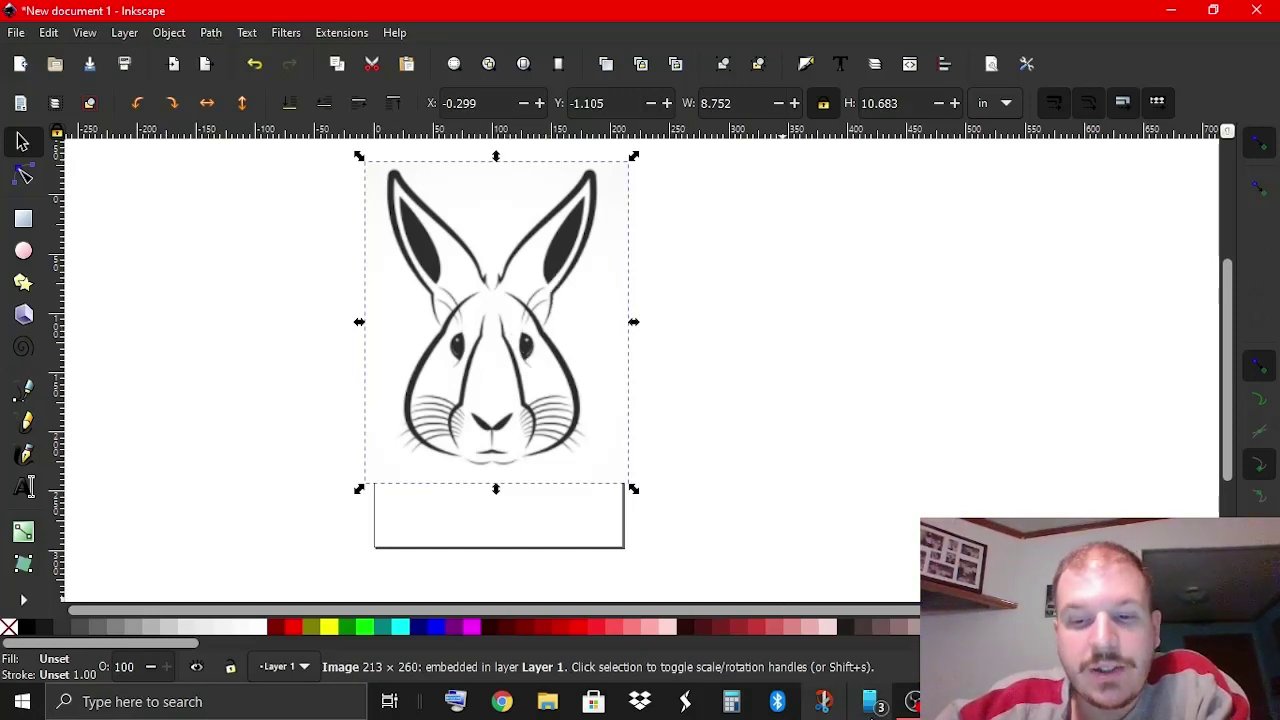
Open Trace Bitmap for the rabbit image and preview a single-scan brightness cutoff trace.
click(212, 33)
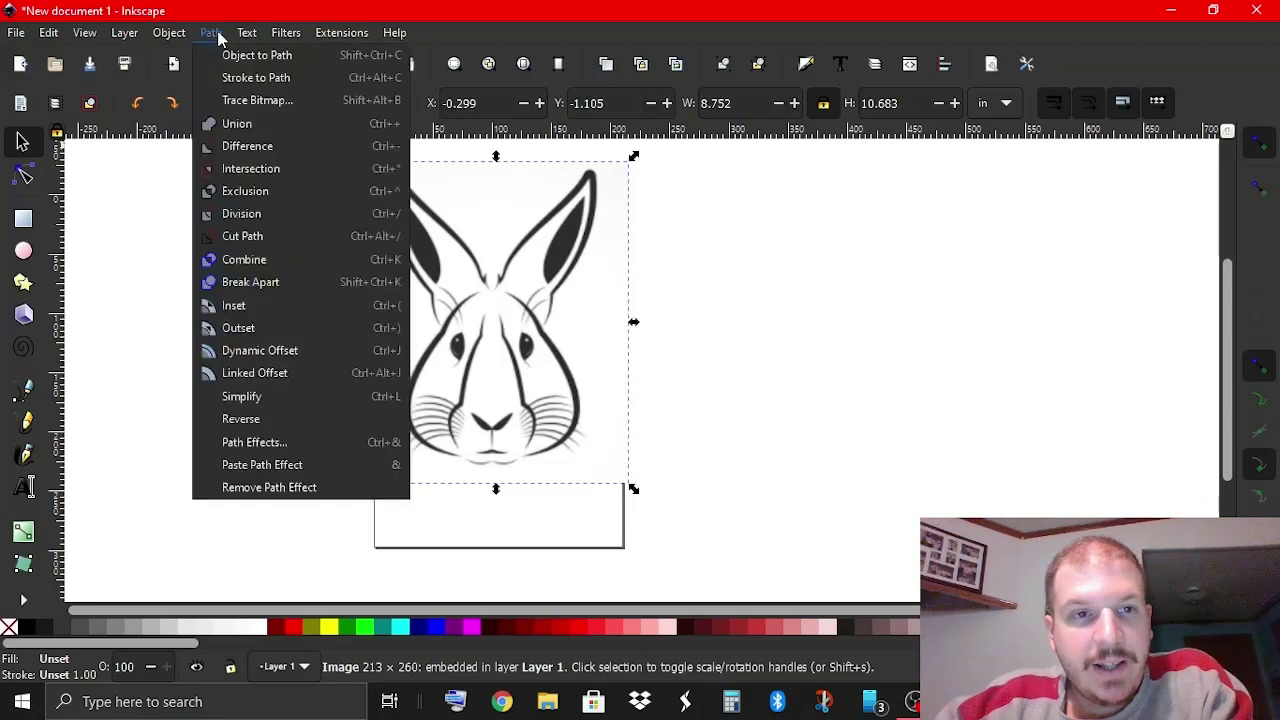
click(314, 104)
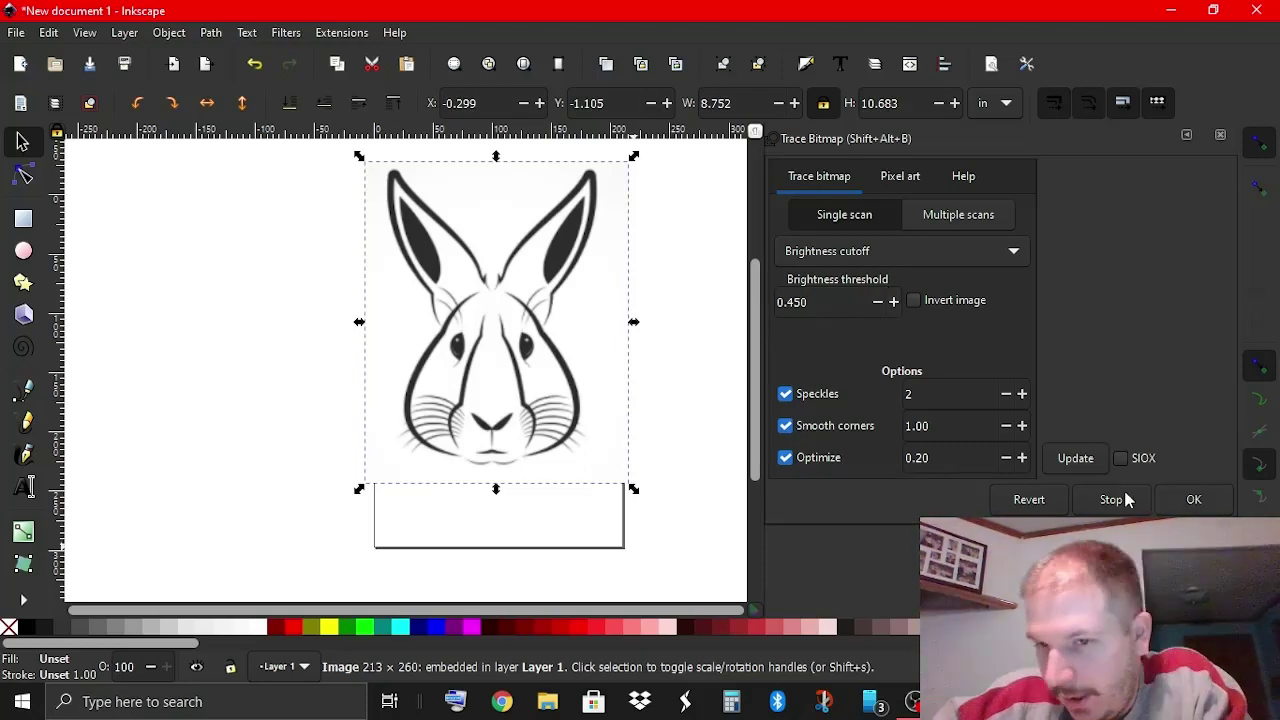
click(1076, 460)
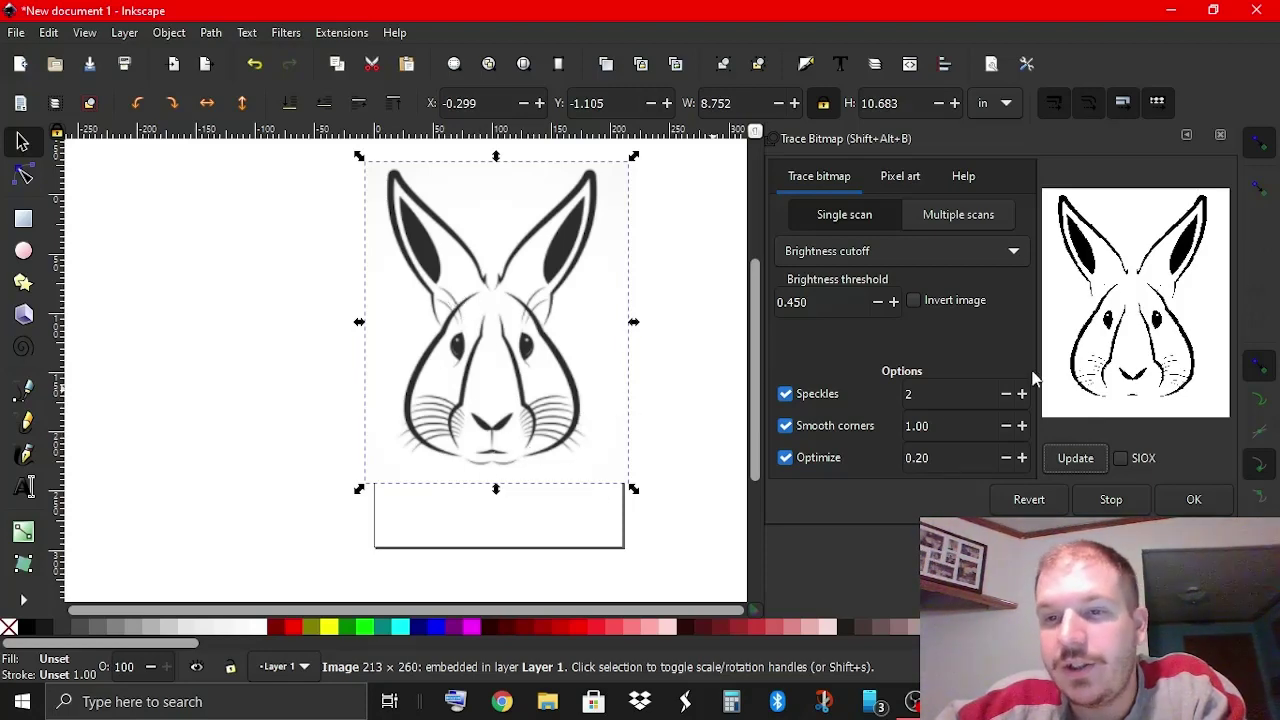
Raise the trace's brightness threshold to 0.580 and on to 0.680, updating the preview at each value.
click(895, 302)
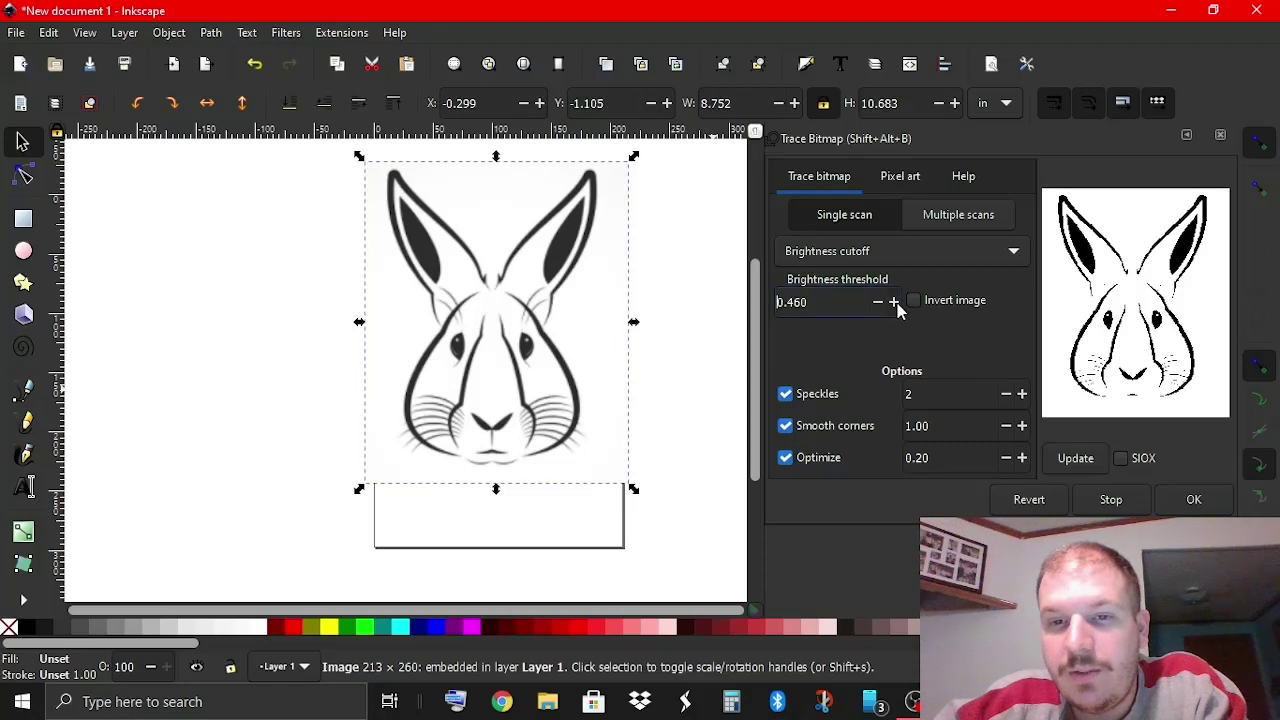
click(1082, 455)
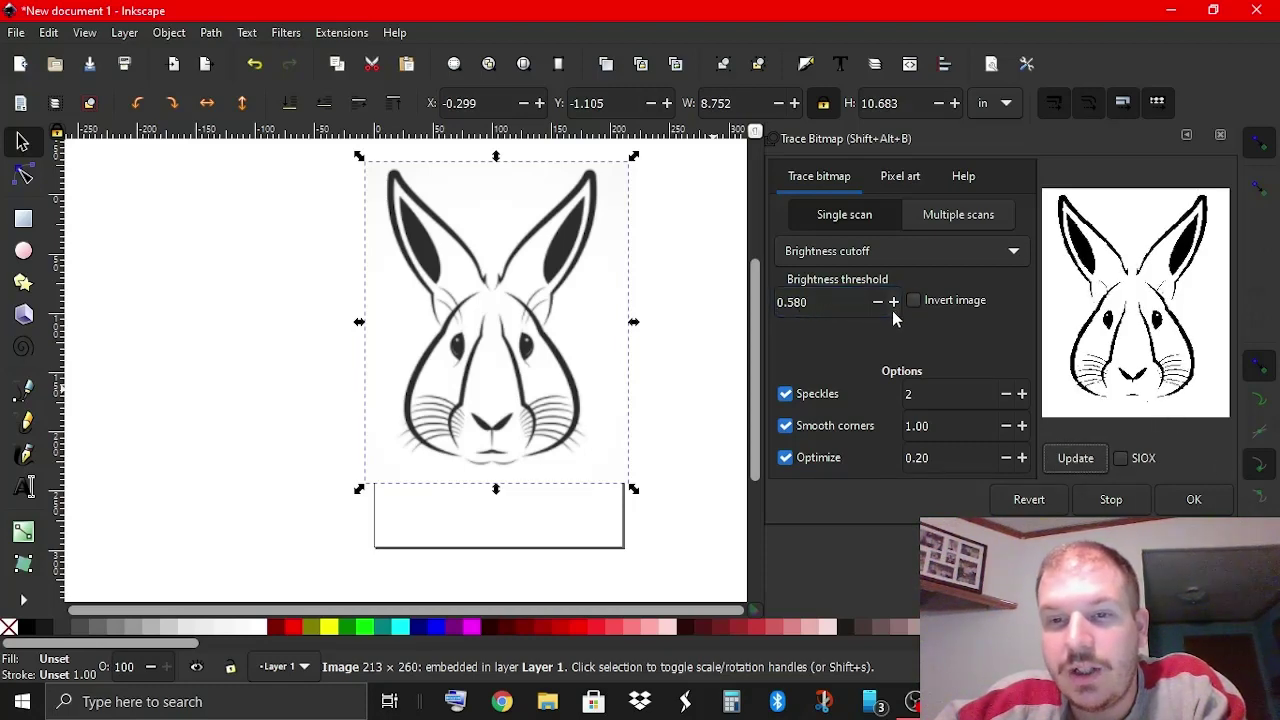
click(894, 311)
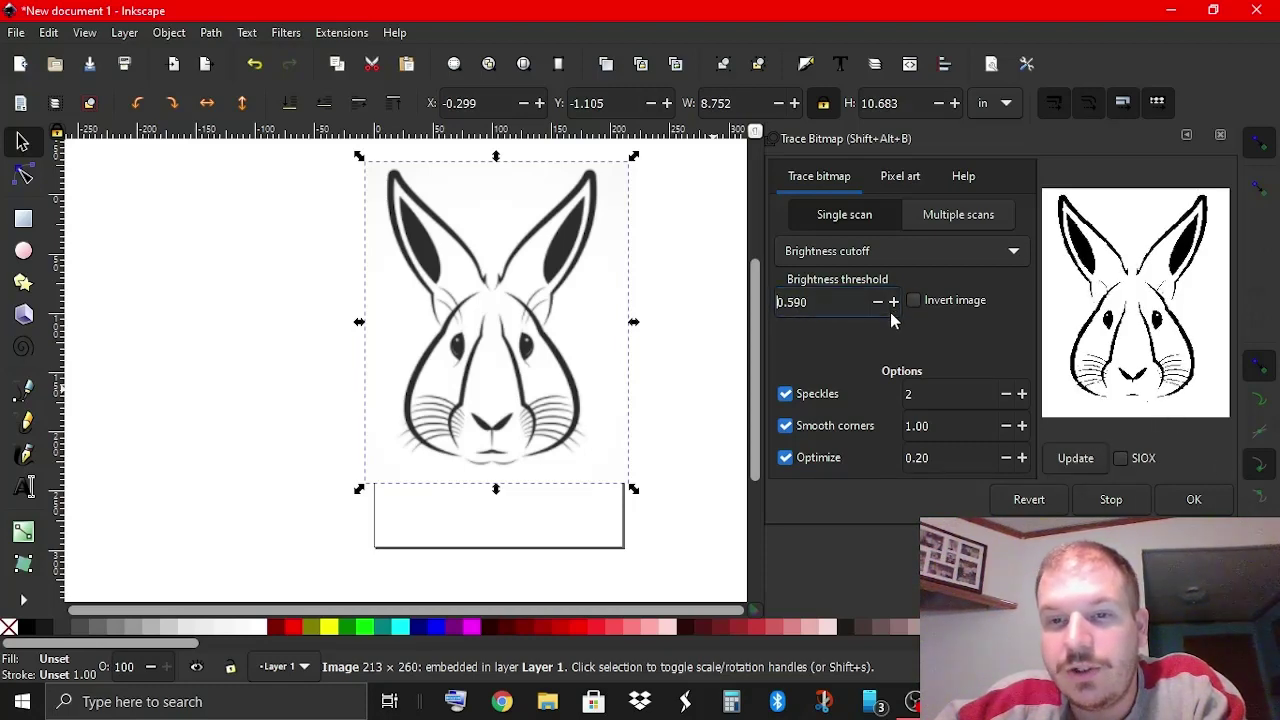
click(1092, 460)
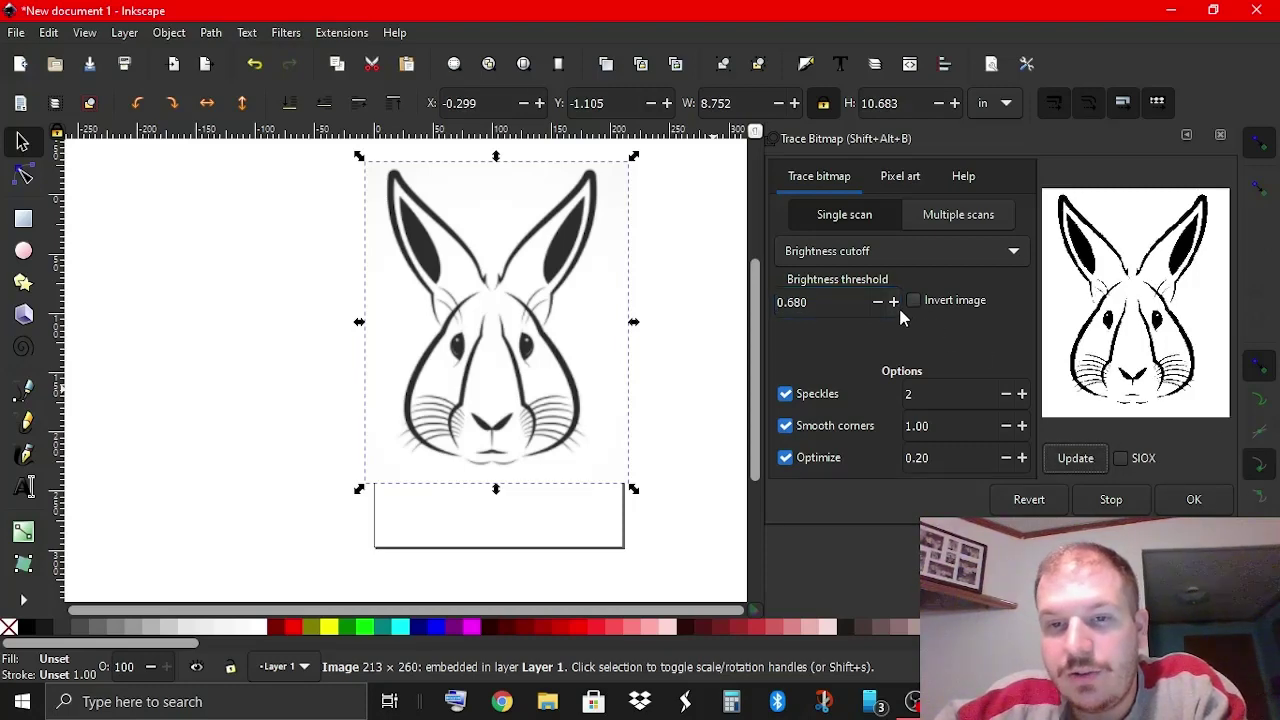
Raise the trace's brightness threshold to 1.000 and update the preview.
click(894, 303)
click(894, 303)
click(894, 303)
click(894, 303)
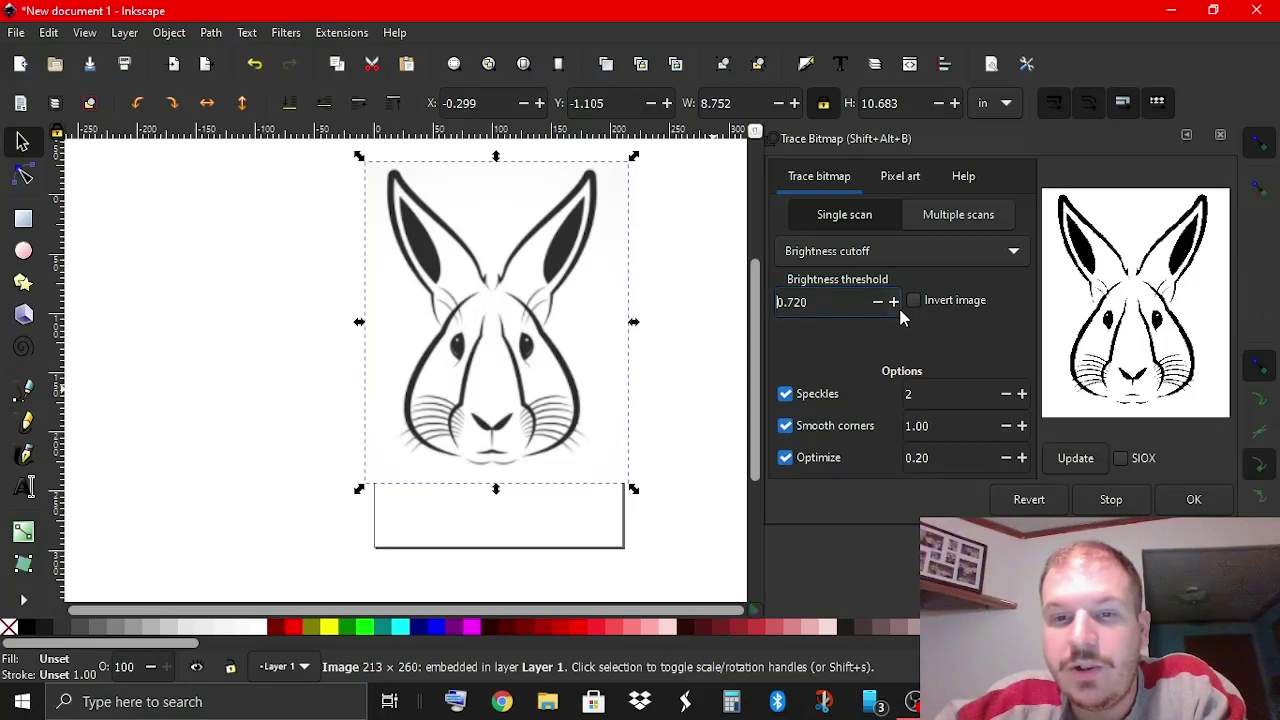
click(896, 304)
click(896, 304)
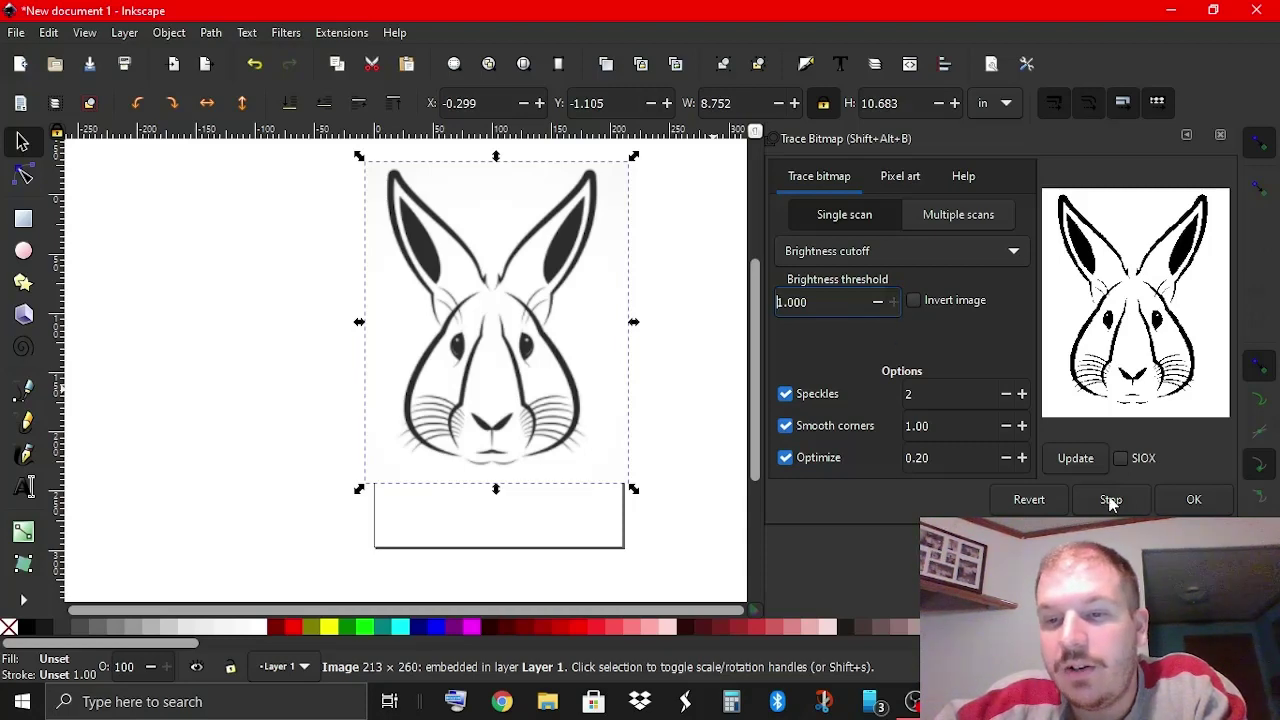
click(1075, 459)
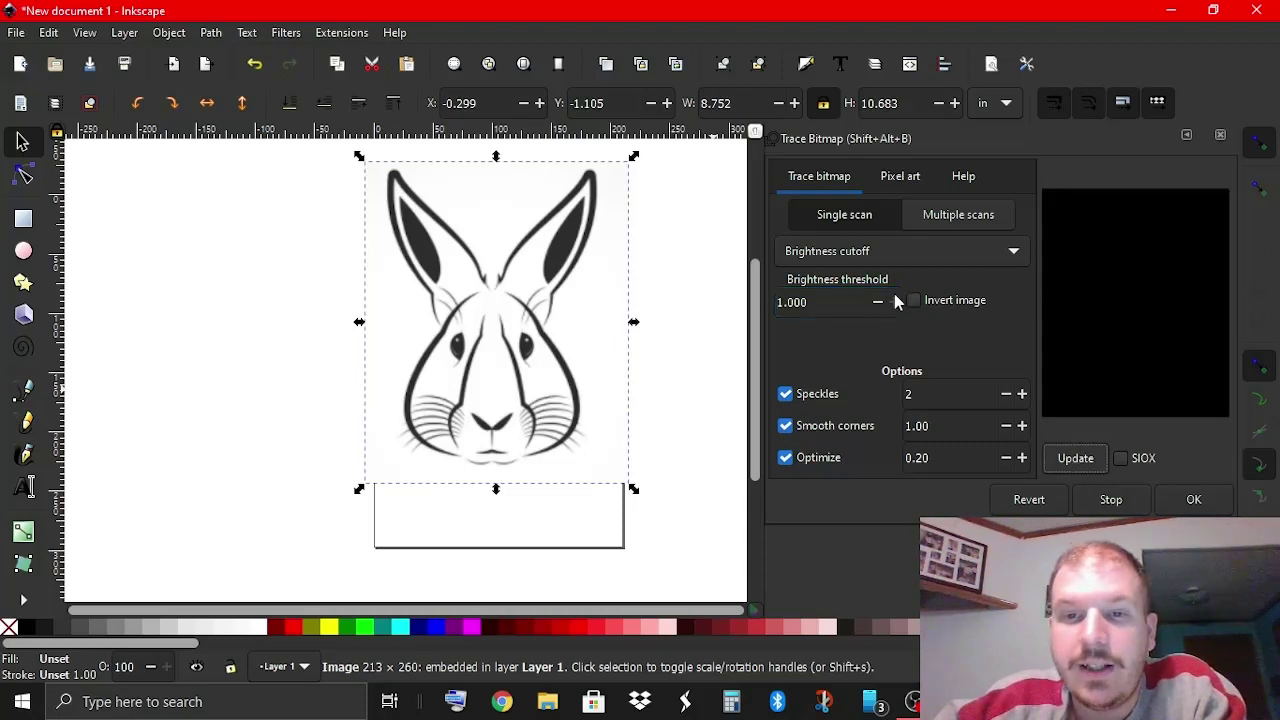
Set the trace's brightness threshold to 0.990 and update the preview.
click(881, 302)
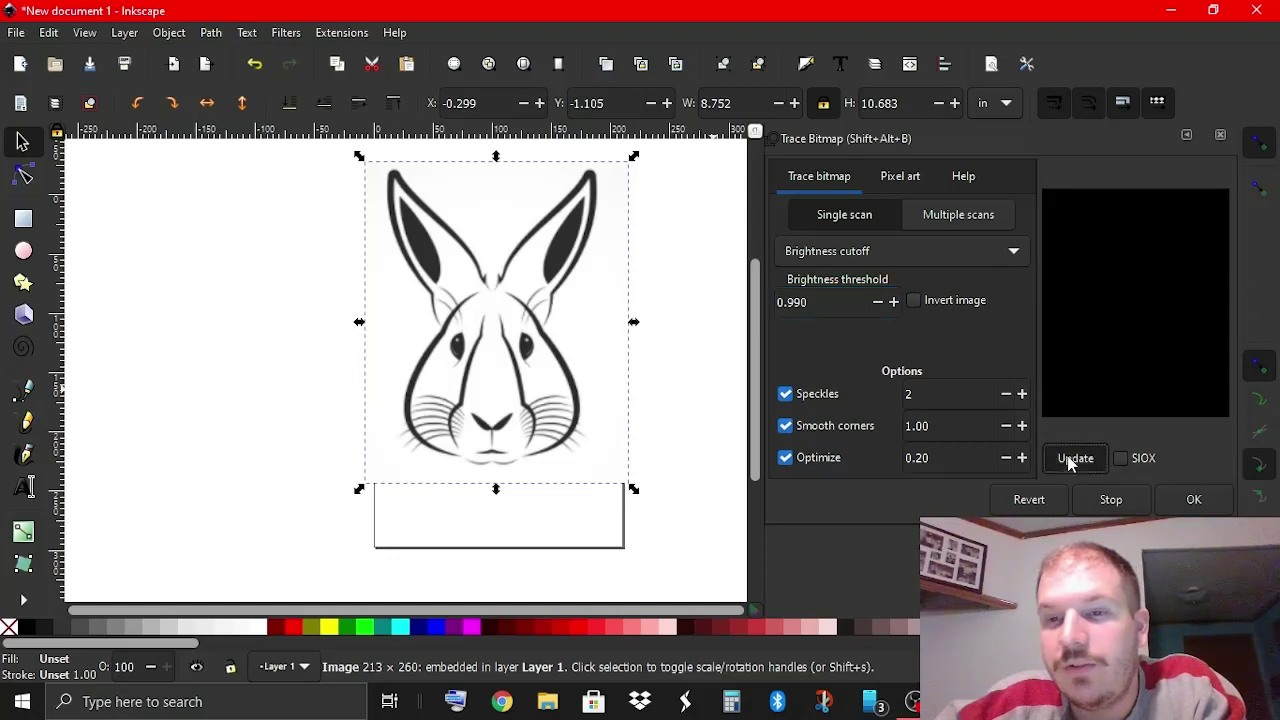
click(1072, 459)
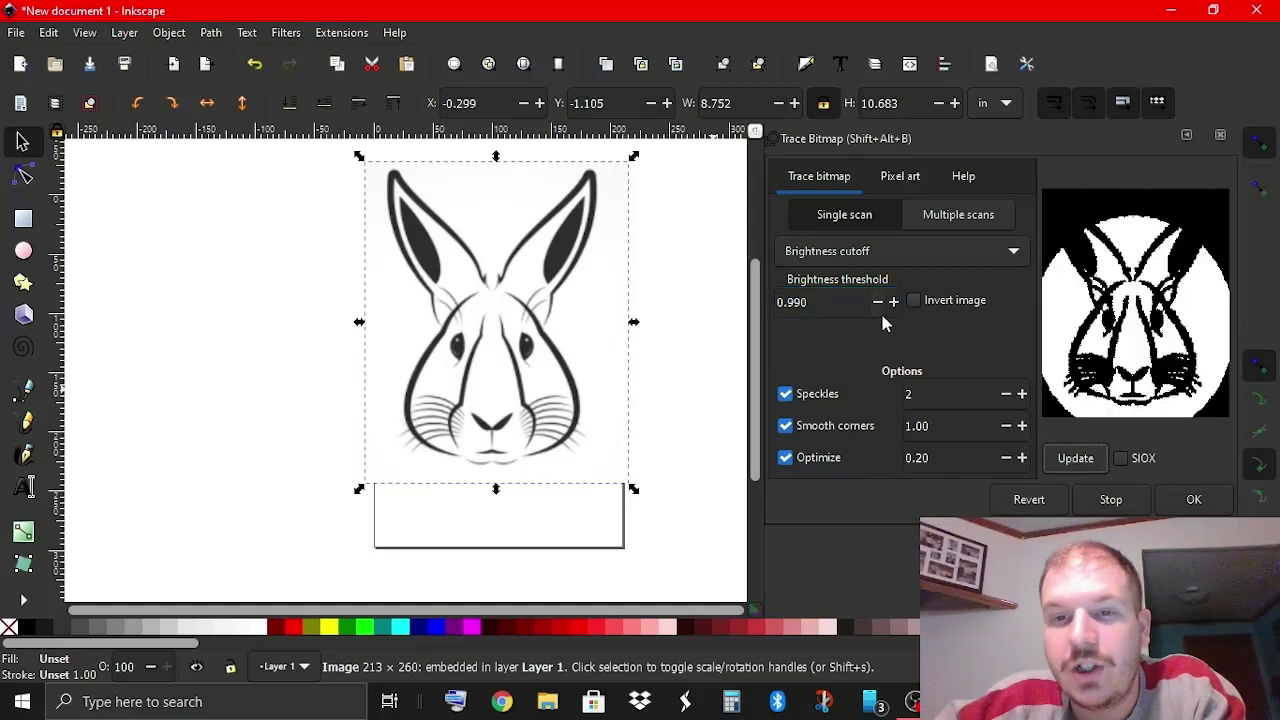
Lower the trace's brightness threshold to 0.750 and update the preview.
click(879, 309)
key(Down)
key(Down)
key(Down)
key(Down)
key(Down)
key(Down)
key(Down)
key(Down)
key(Down)
key(Down)
key(Down)
key(Down)
key(Down)
key(Down)
key(Down)
key(Down)
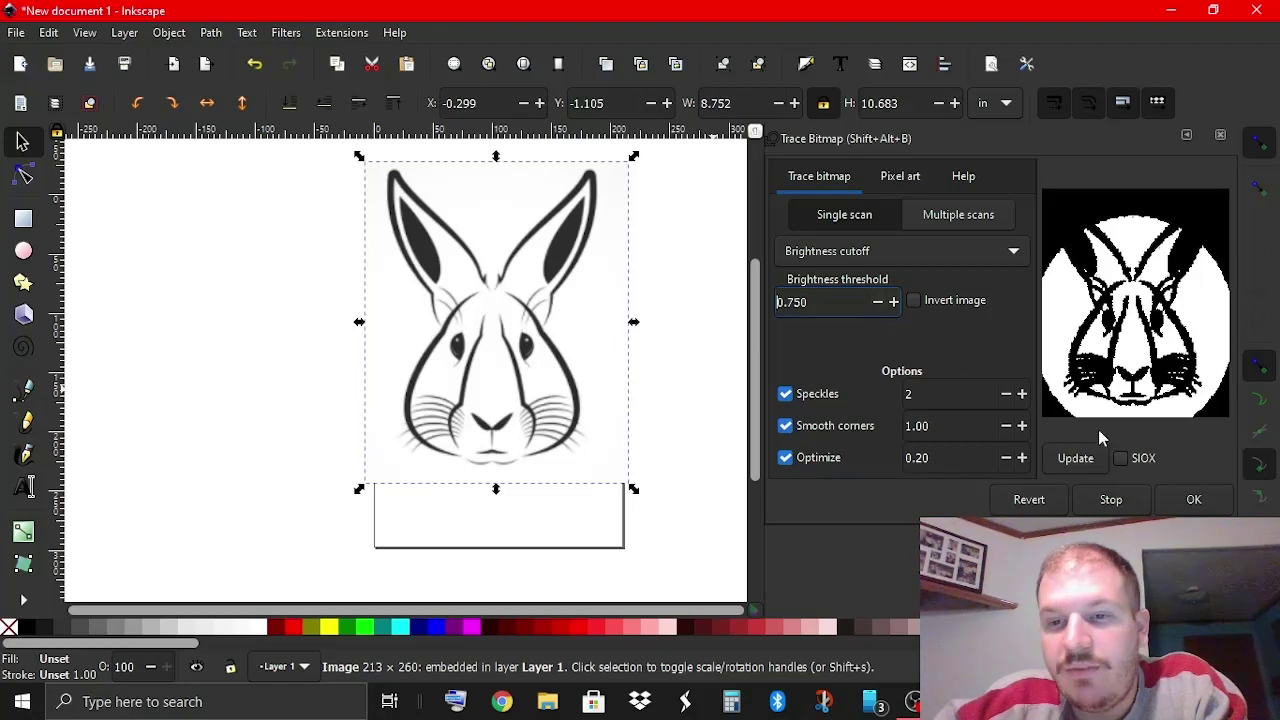
click(1082, 461)
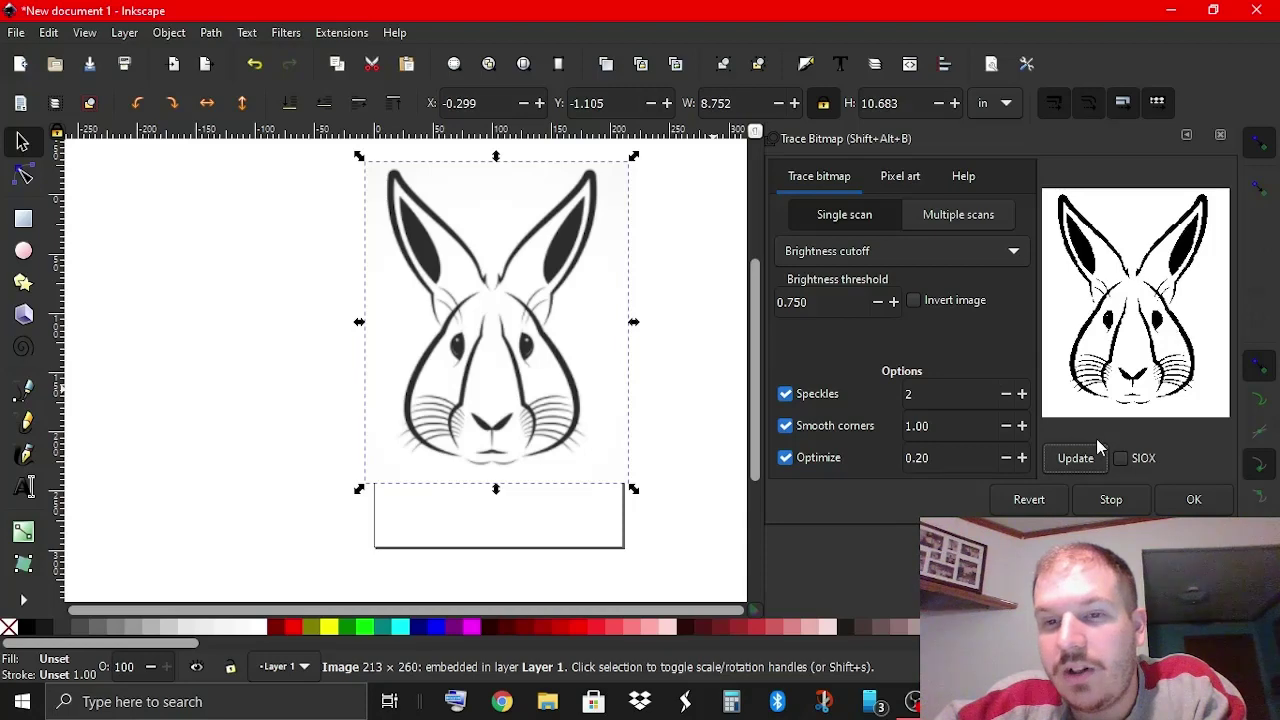
Apply the trace, move the traced rabbit to the left of the original image, and close Trace Bitmap.
click(1194, 500)
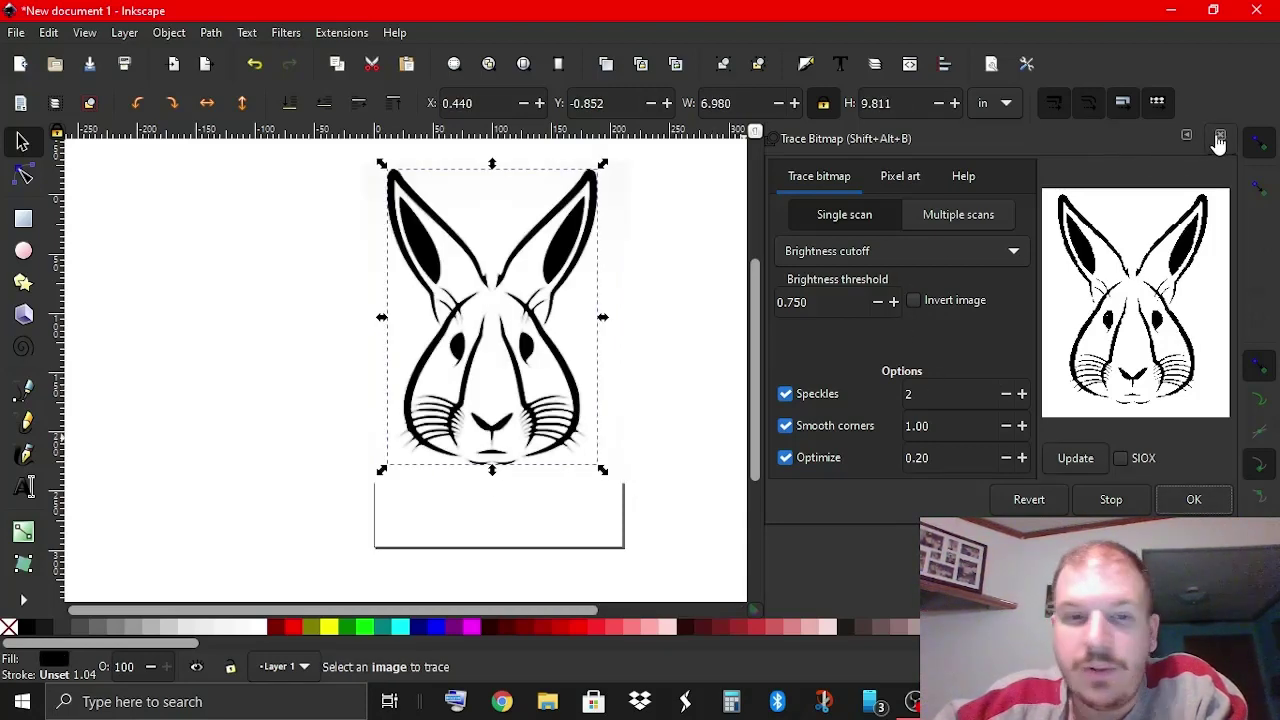
drag(580, 272, 313, 265)
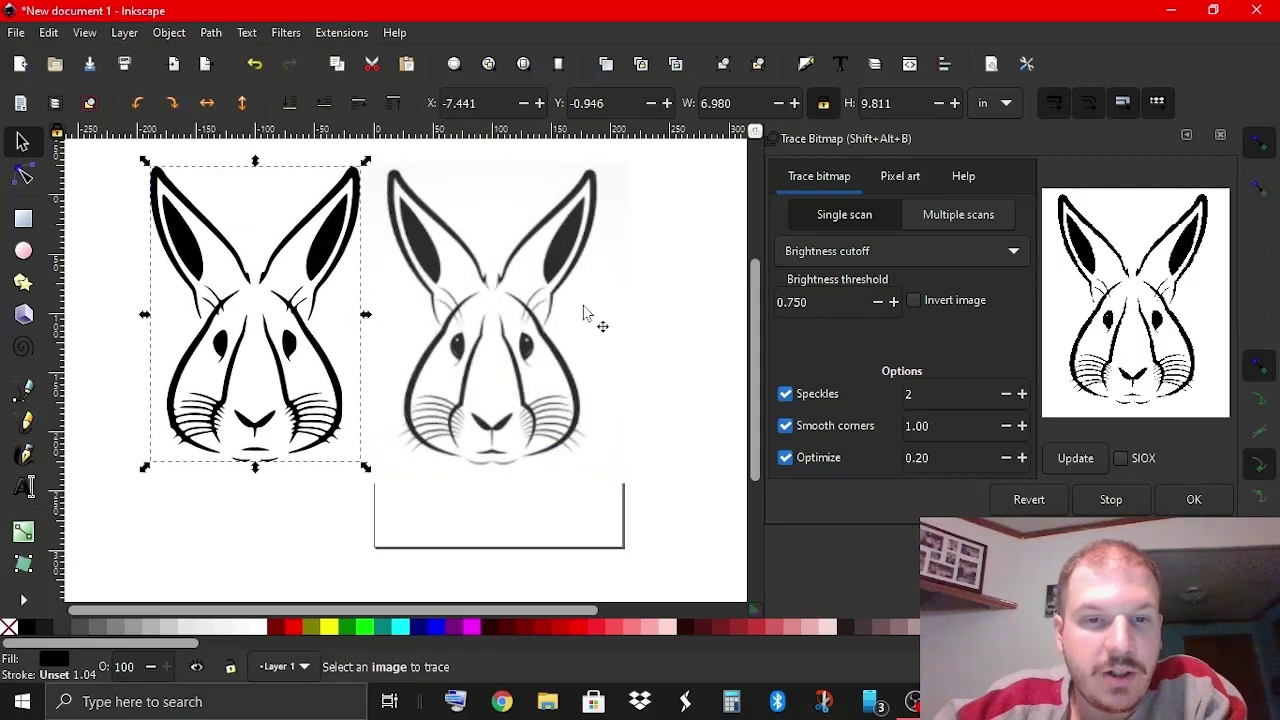
key(Escape)
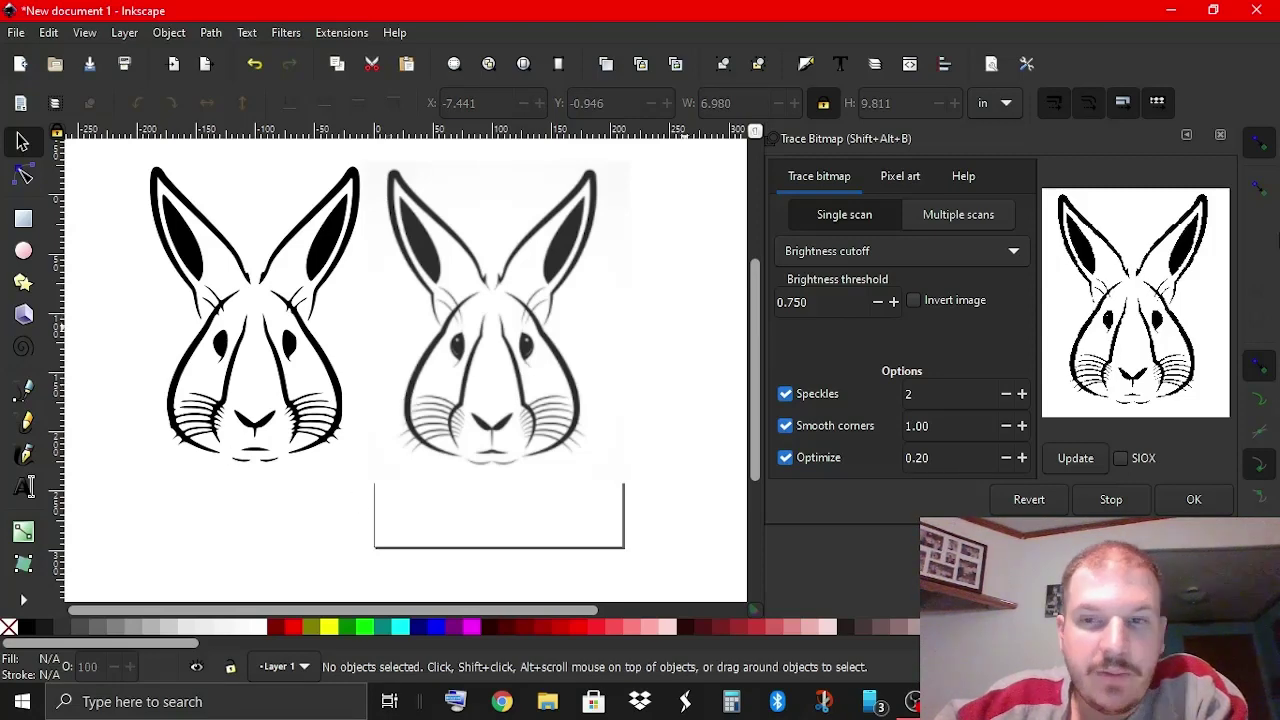
click(1221, 141)
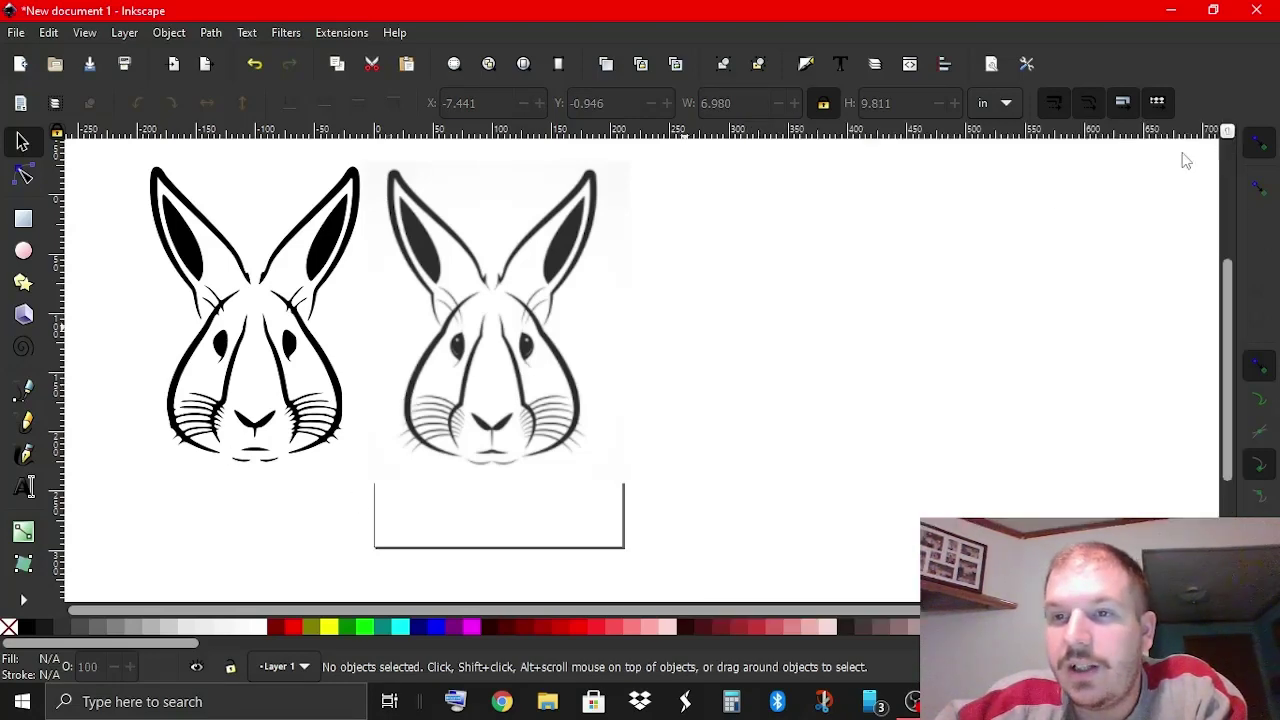
Delete the original rabbit image and move the traced rabbit onto the page.
click(426, 303)
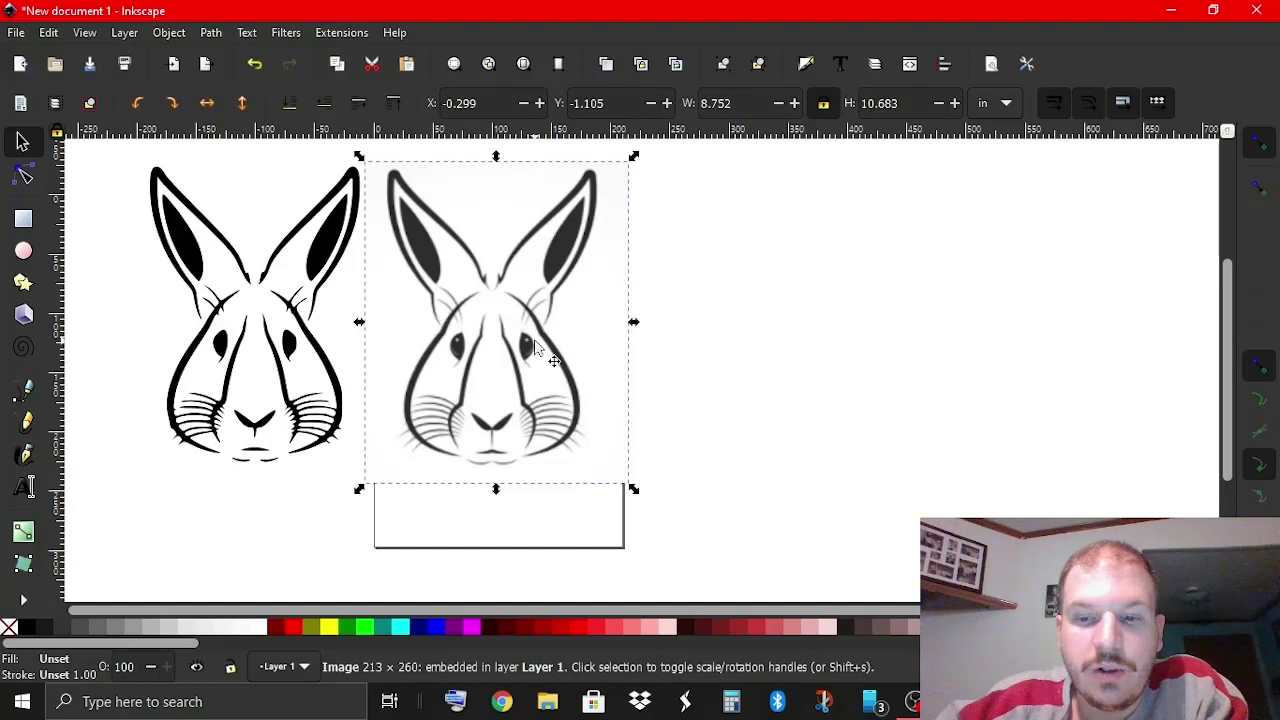
key(Delete)
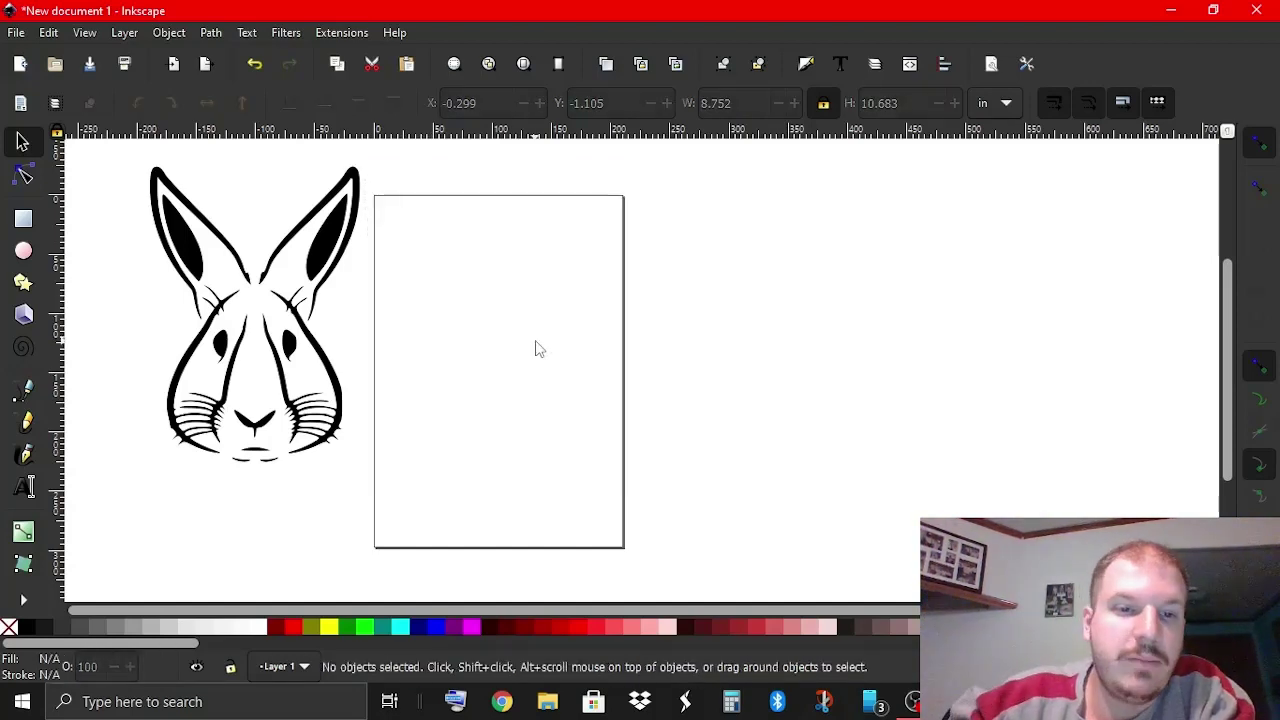
mouse_move(330, 264)
mouse_down()
mouse_move(517, 366)
mouse_move(570, 356)
mouse_move(573, 343)
mouse_up()
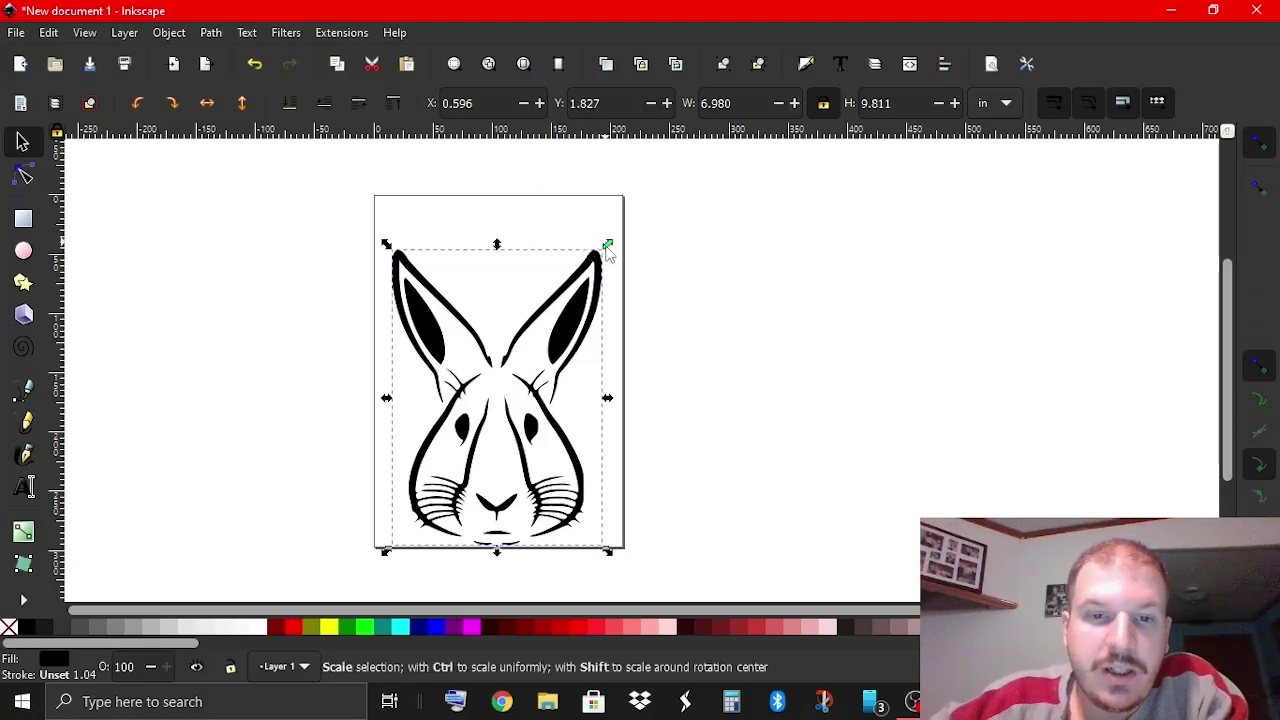
Scale the traced rabbit down to about 5.38 by 7.57 in and place it centrally in the lower part of the page.
drag(607, 245, 559, 312)
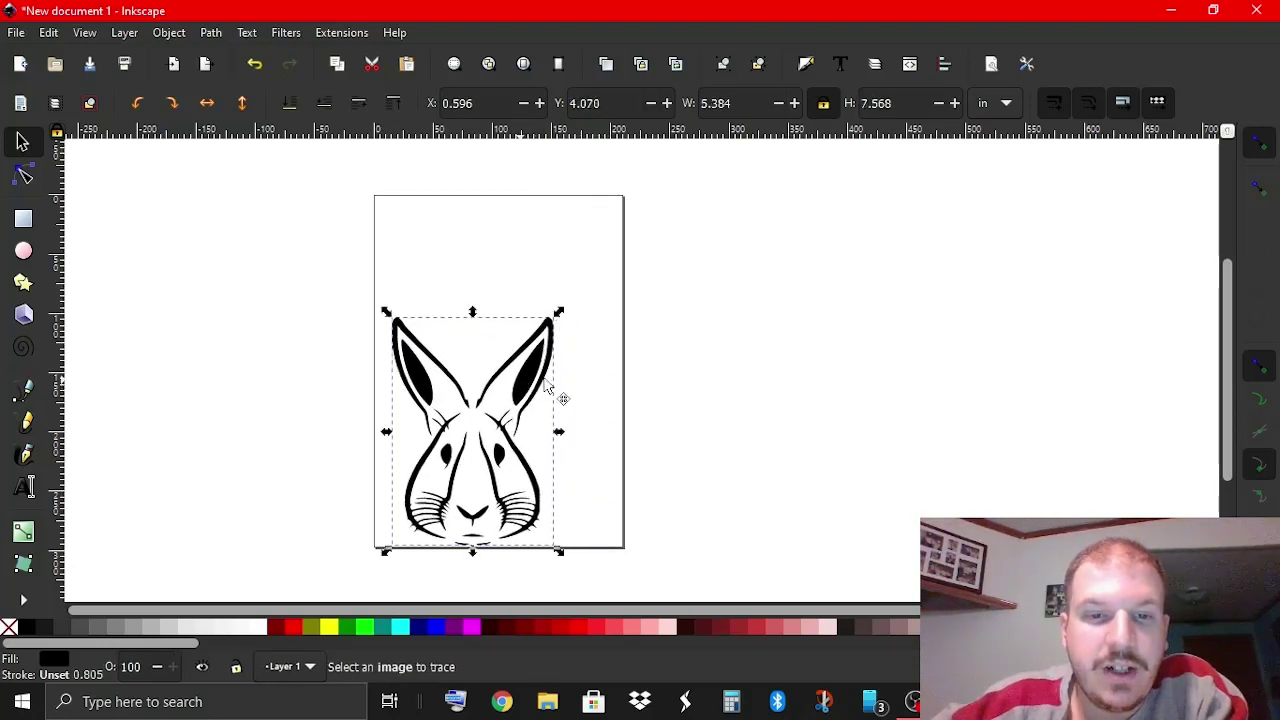
drag(547, 388, 574, 377)
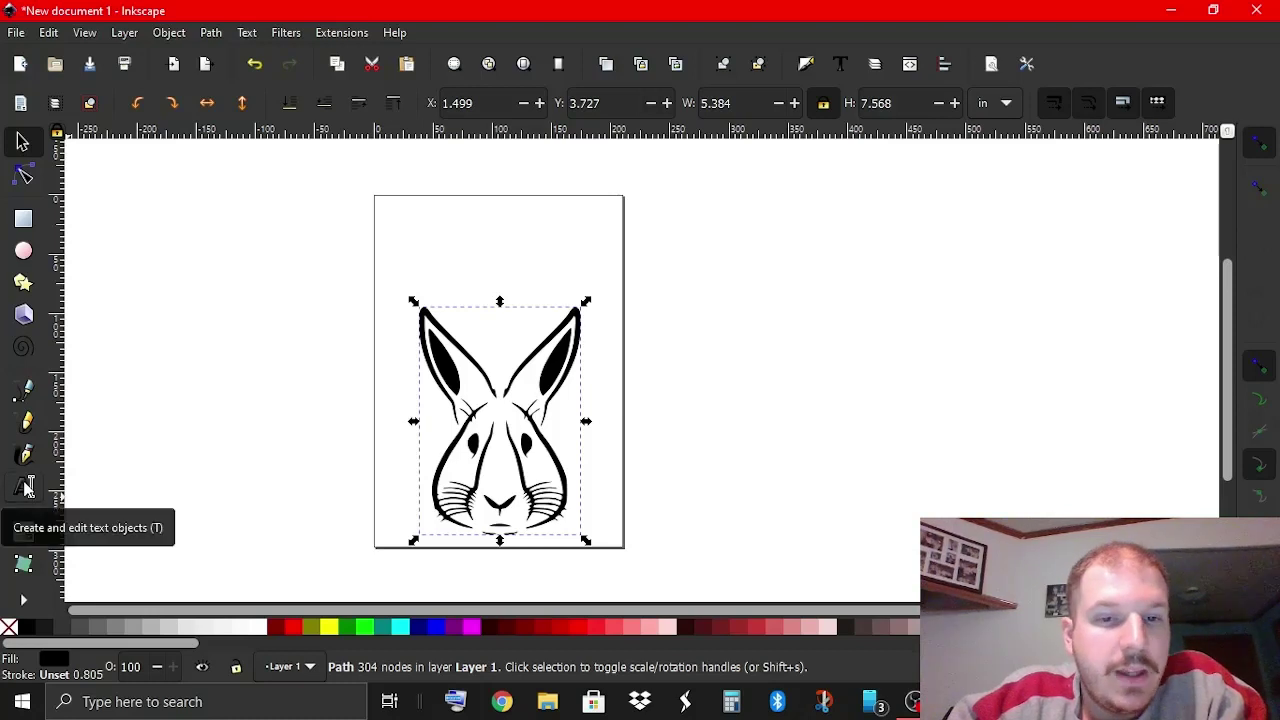
click(170, 443)
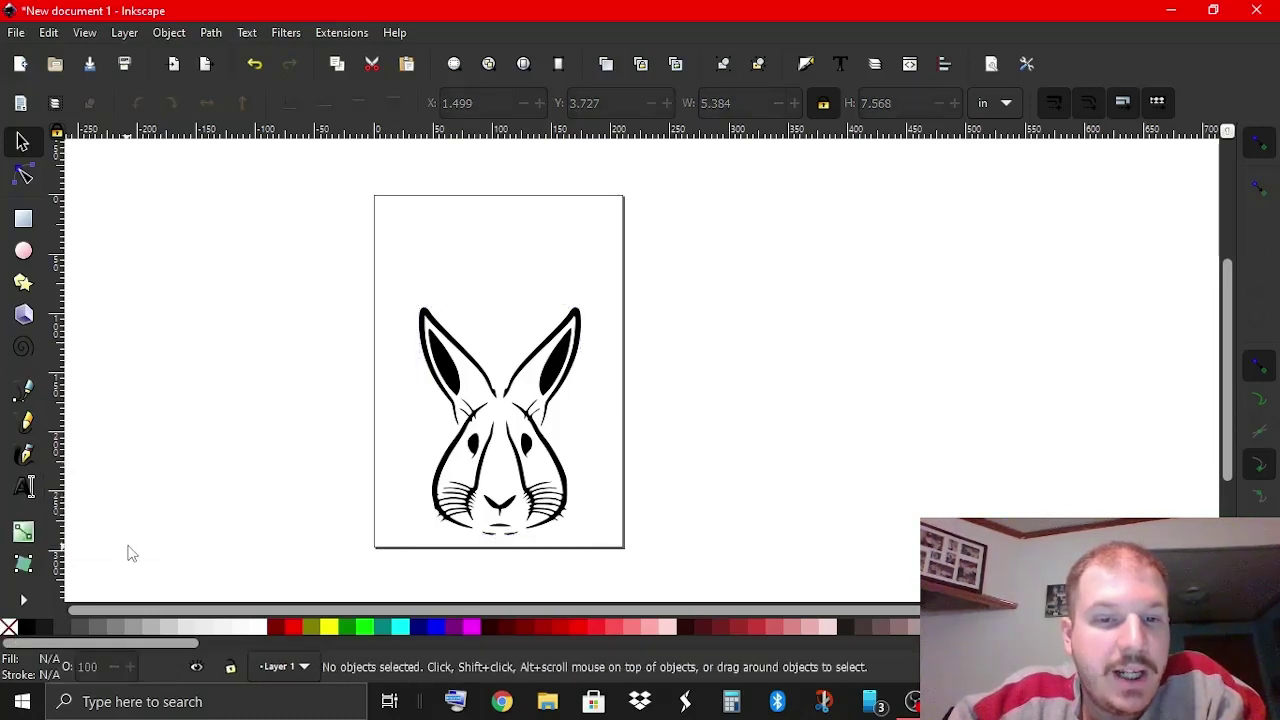
Activate the Text tool and choose the AntsyPants font.
click(25, 486)
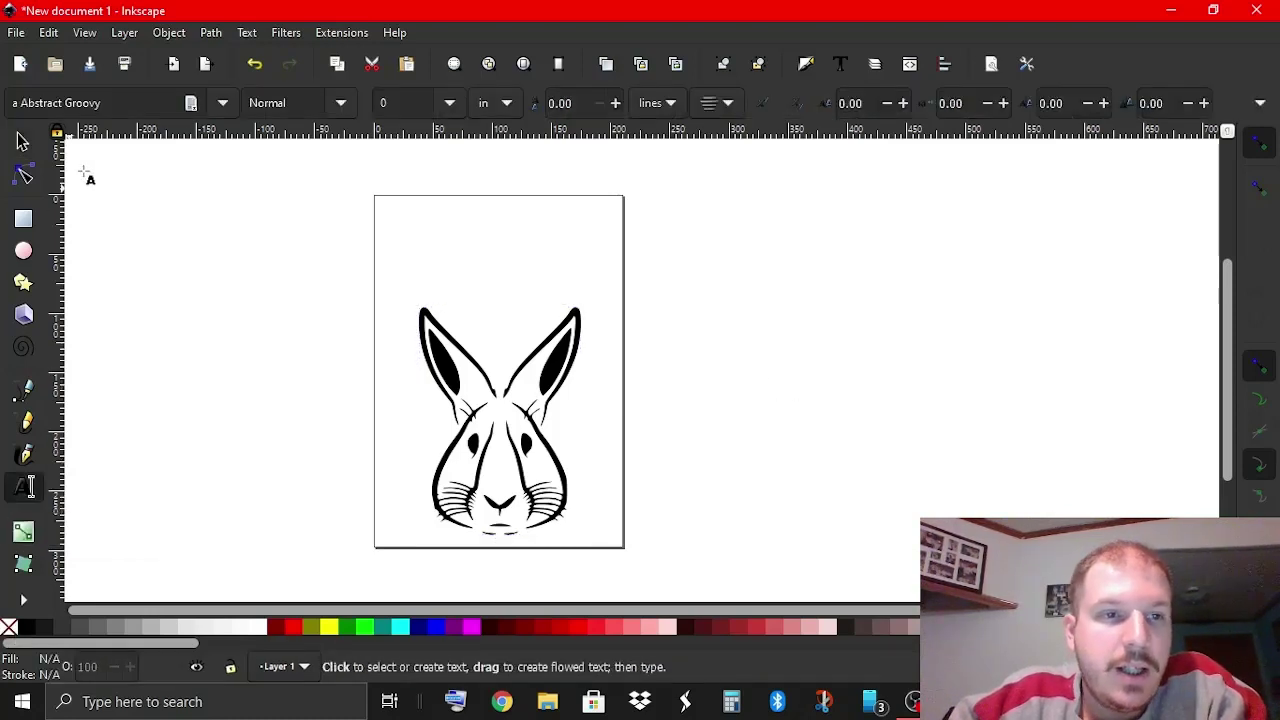
click(222, 104)
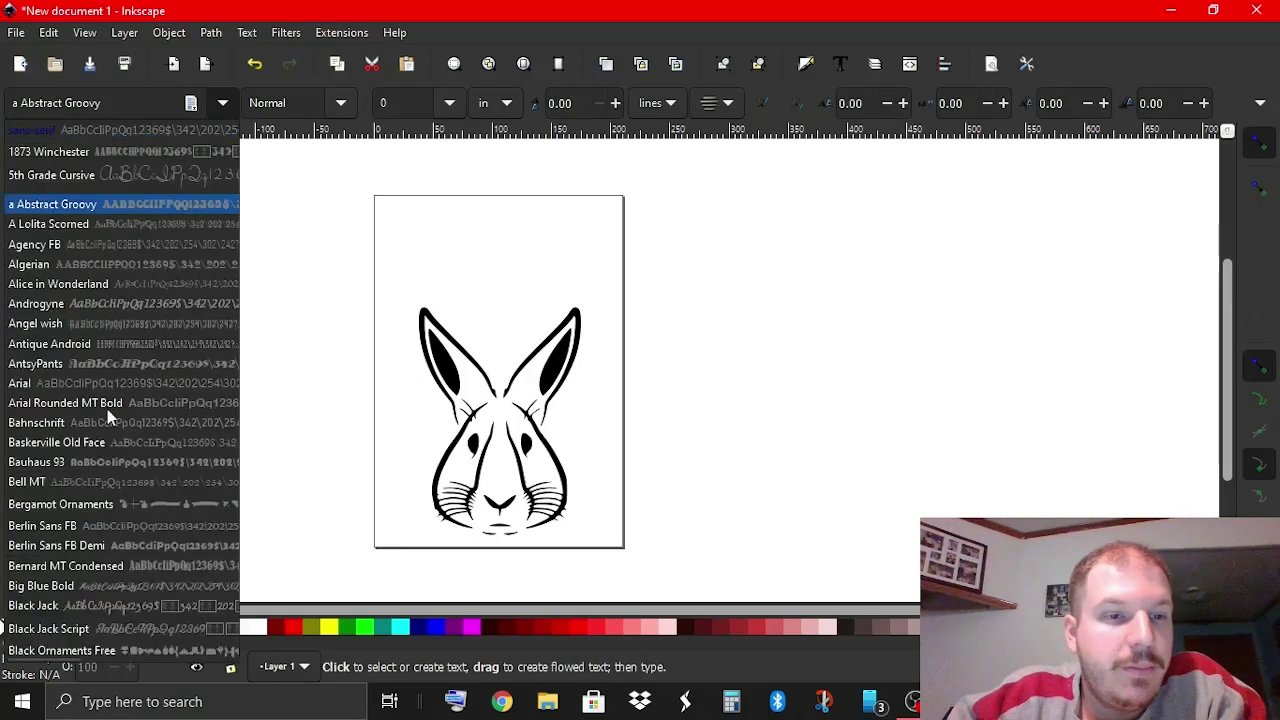
click(223, 104)
click(222, 103)
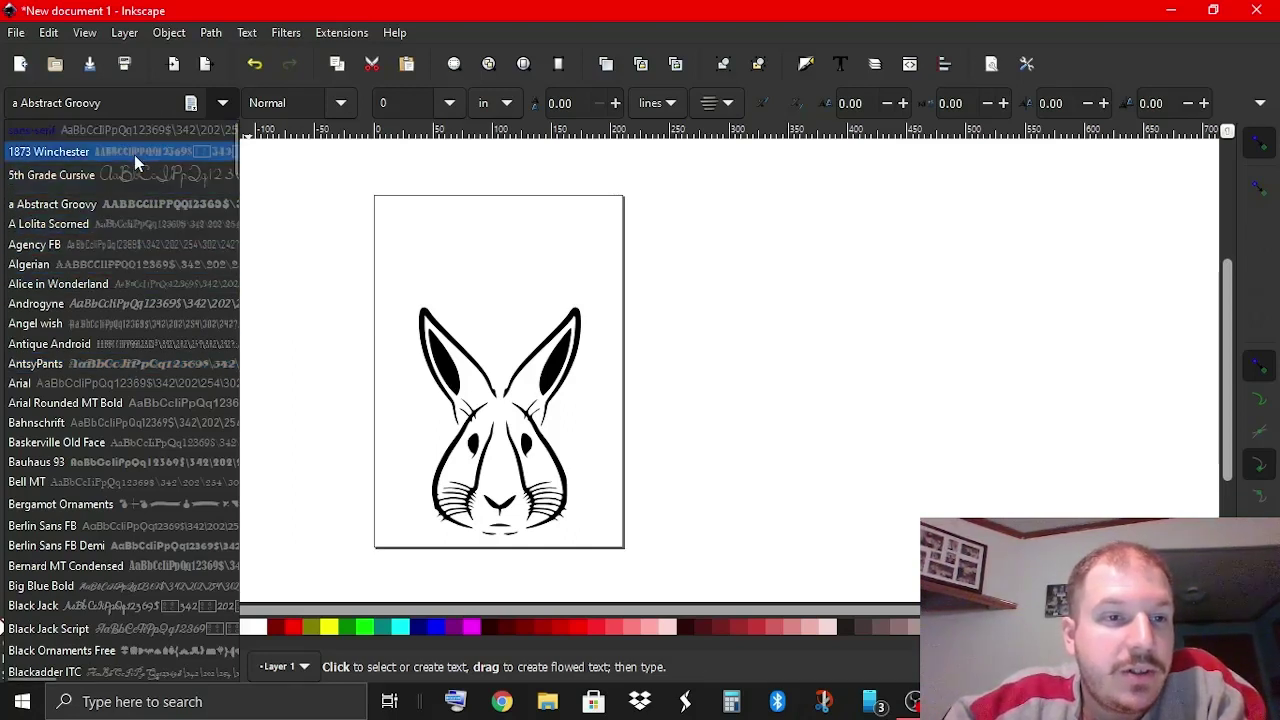
click(155, 366)
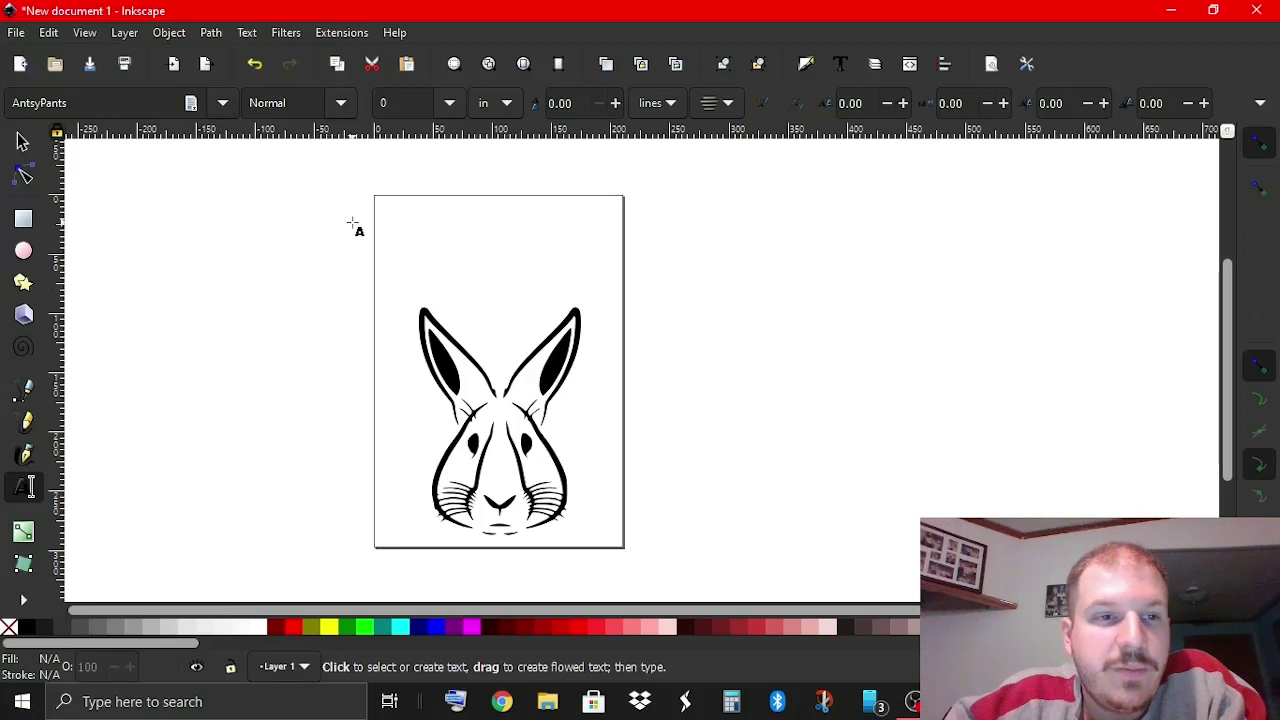
Write "Happy Easter" on two lines near the page's upper left corner and set the line spacing to 0.95.
click(375, 225)
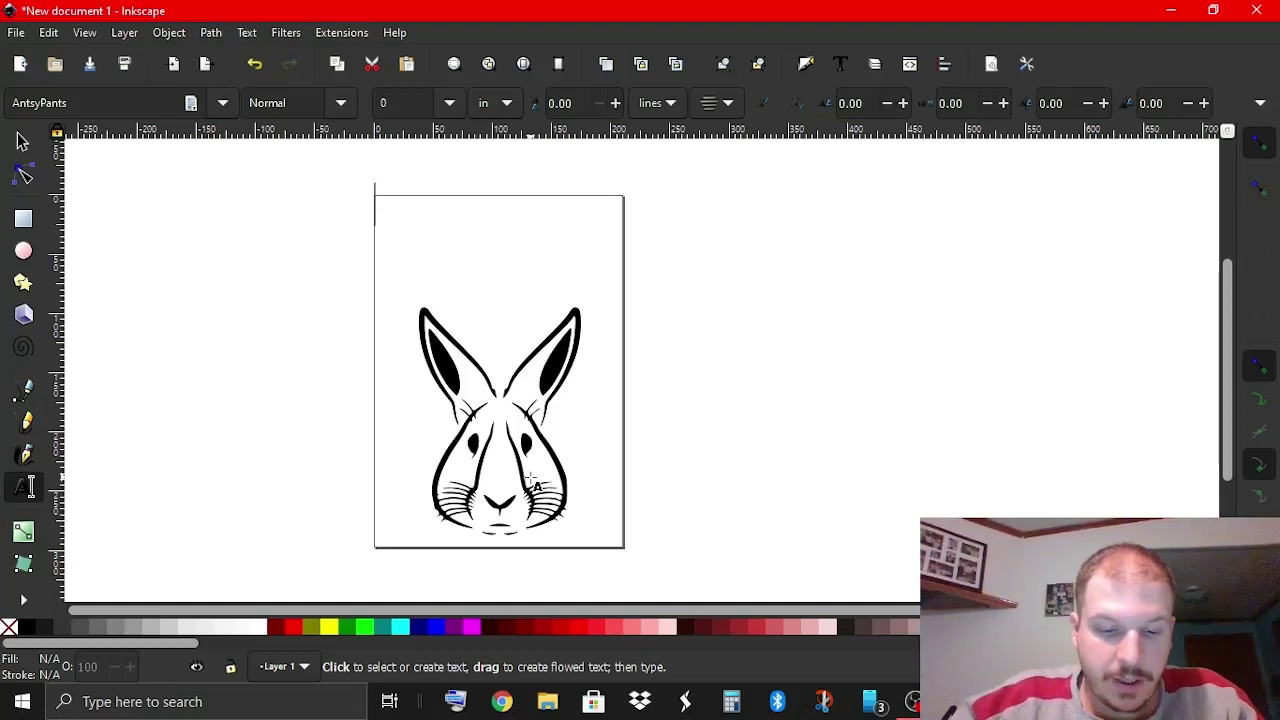
text(H)
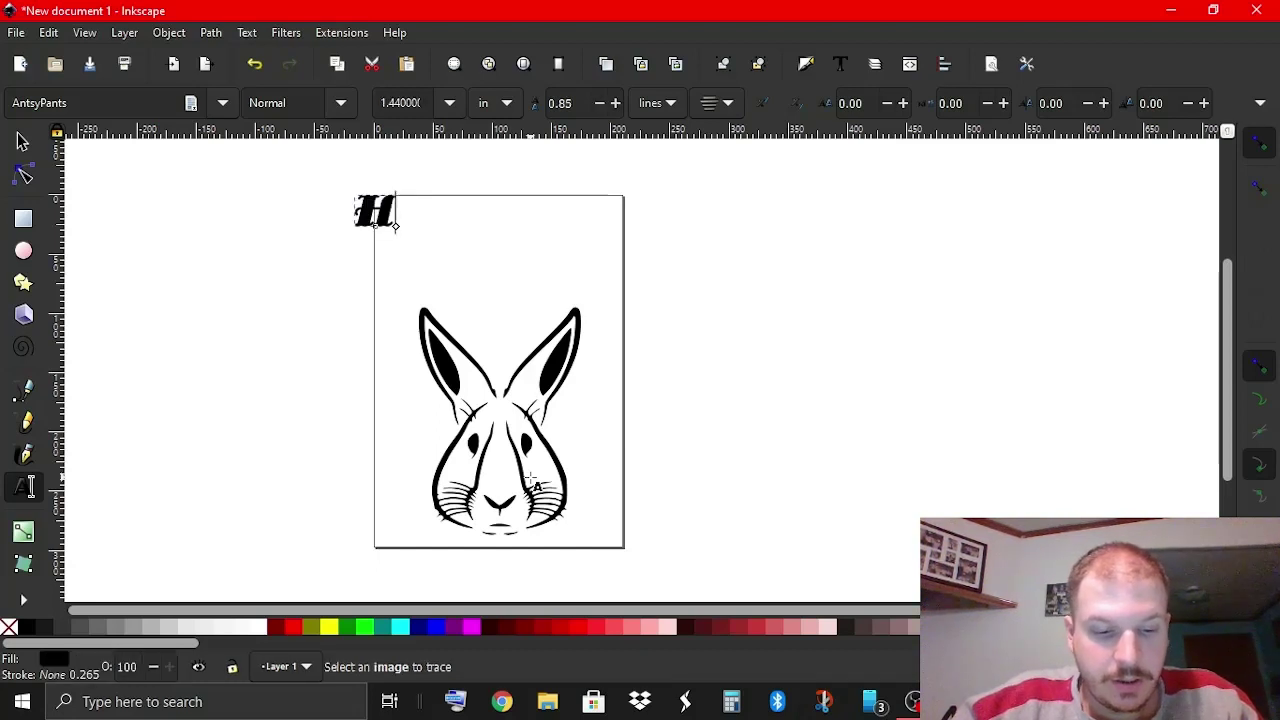
text(appy )
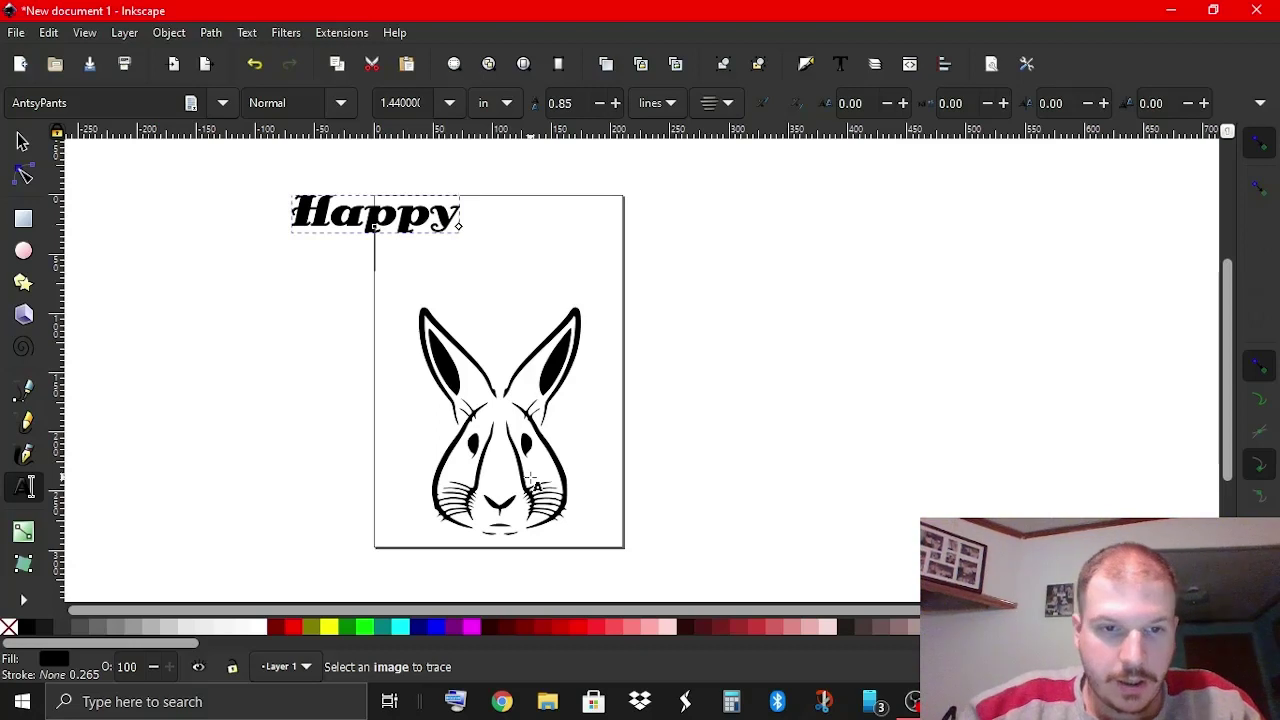
text(E)
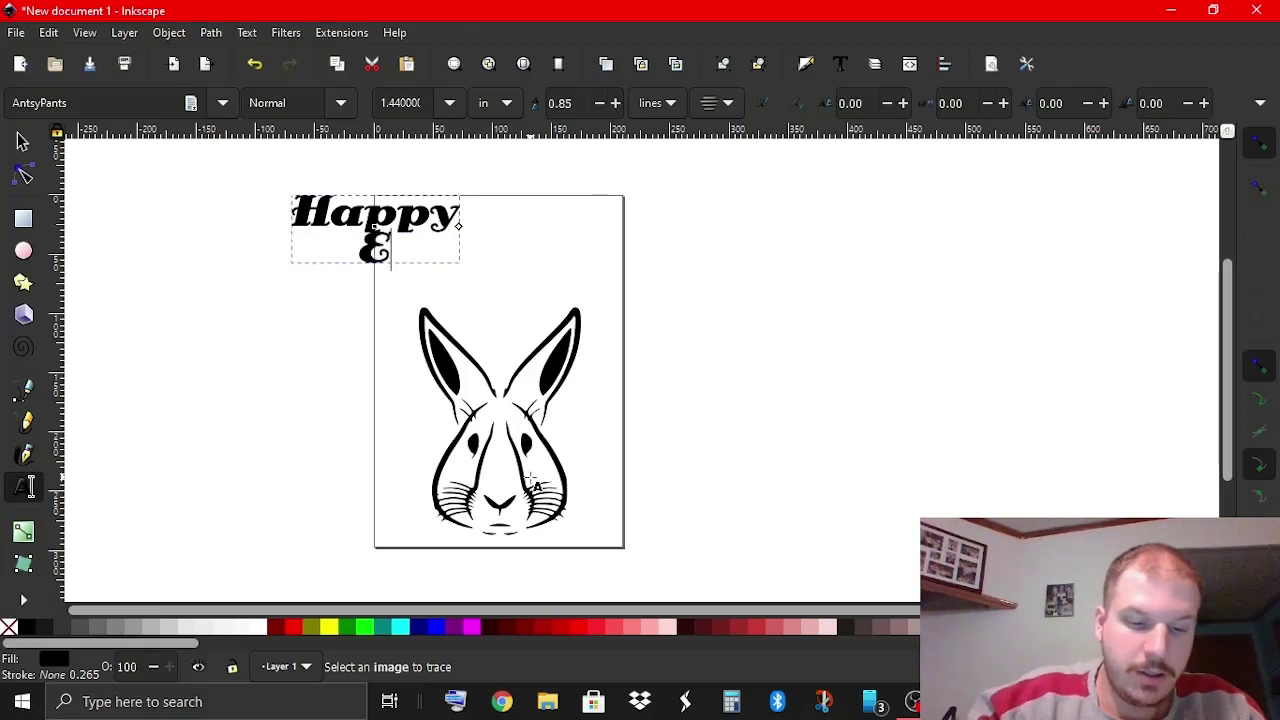
text(aster)
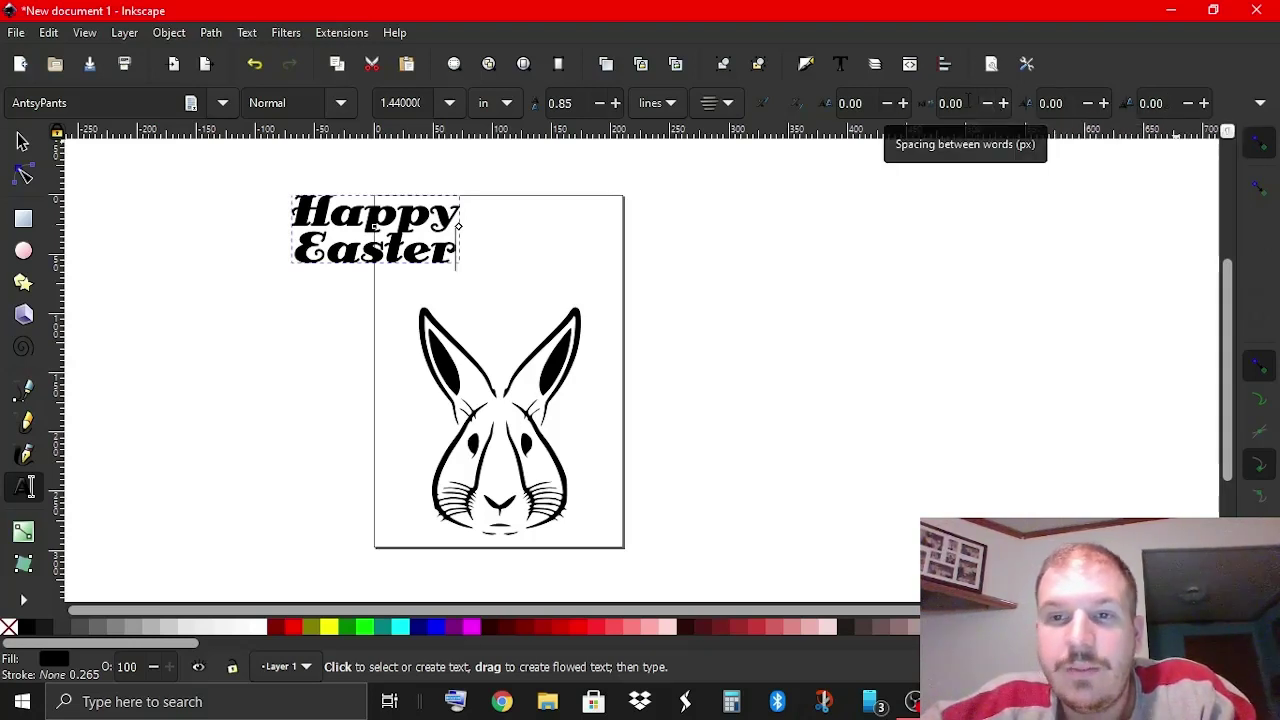
scroll(965, 100, up, 1)
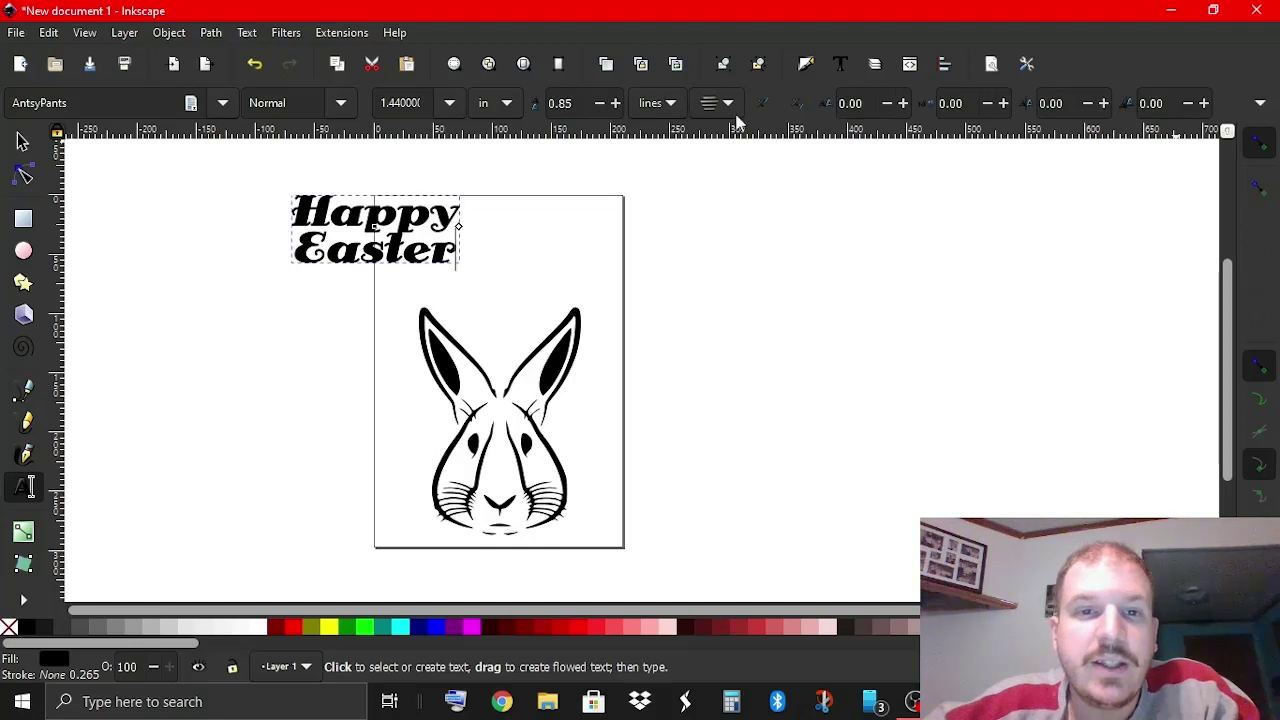
click(615, 108)
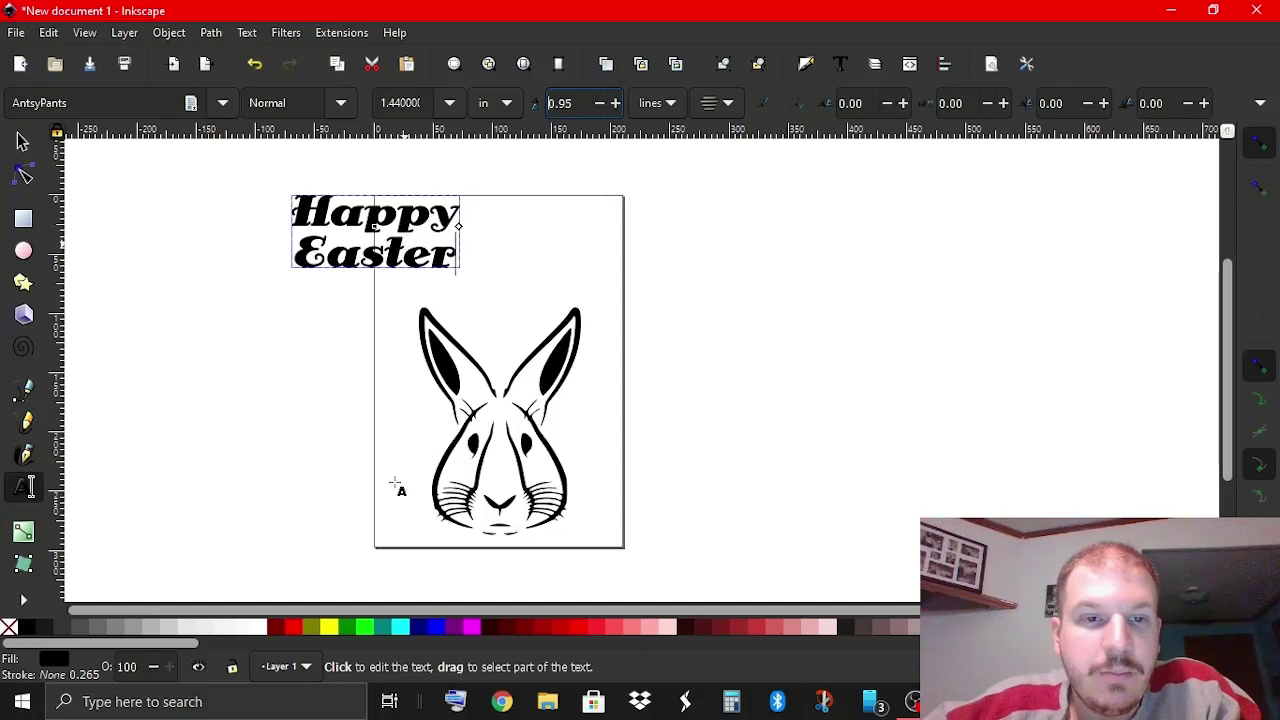
Move the "Happy Easter" text down and right so it sits just above the rabbit's ears.
key(F1)
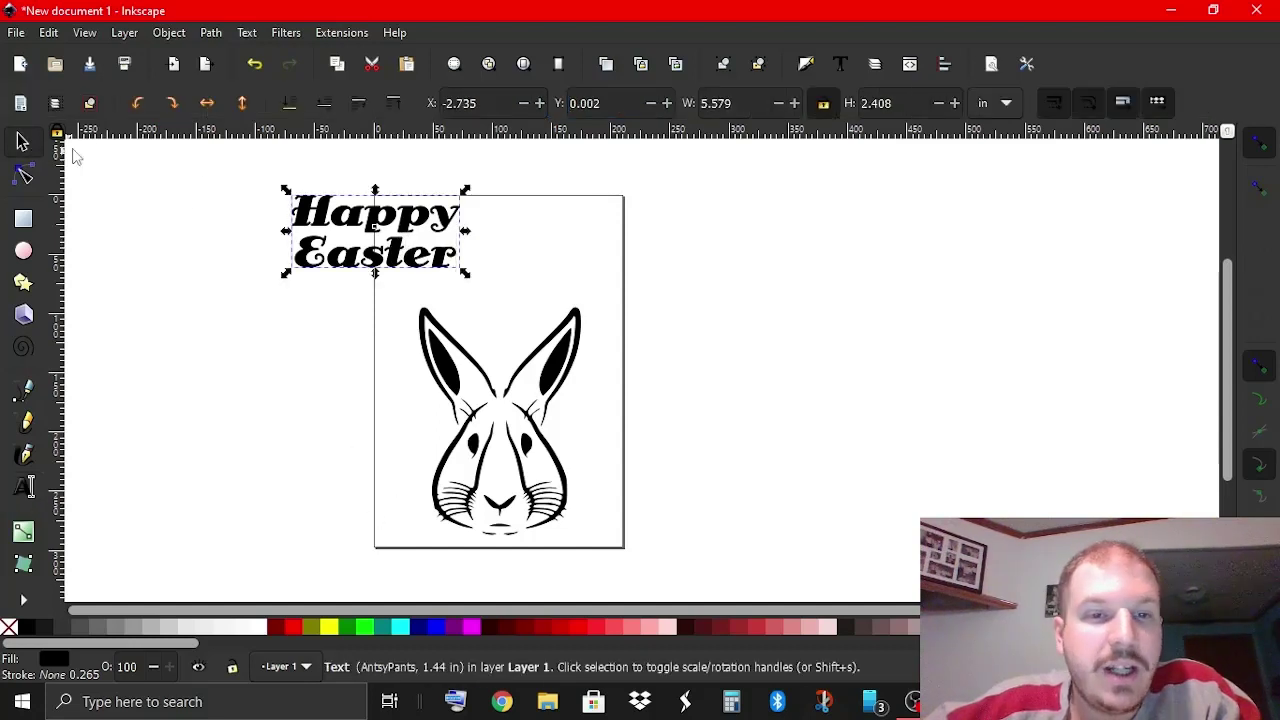
drag(428, 263, 496, 305)
drag(473, 293, 468, 299)
click(744, 231)
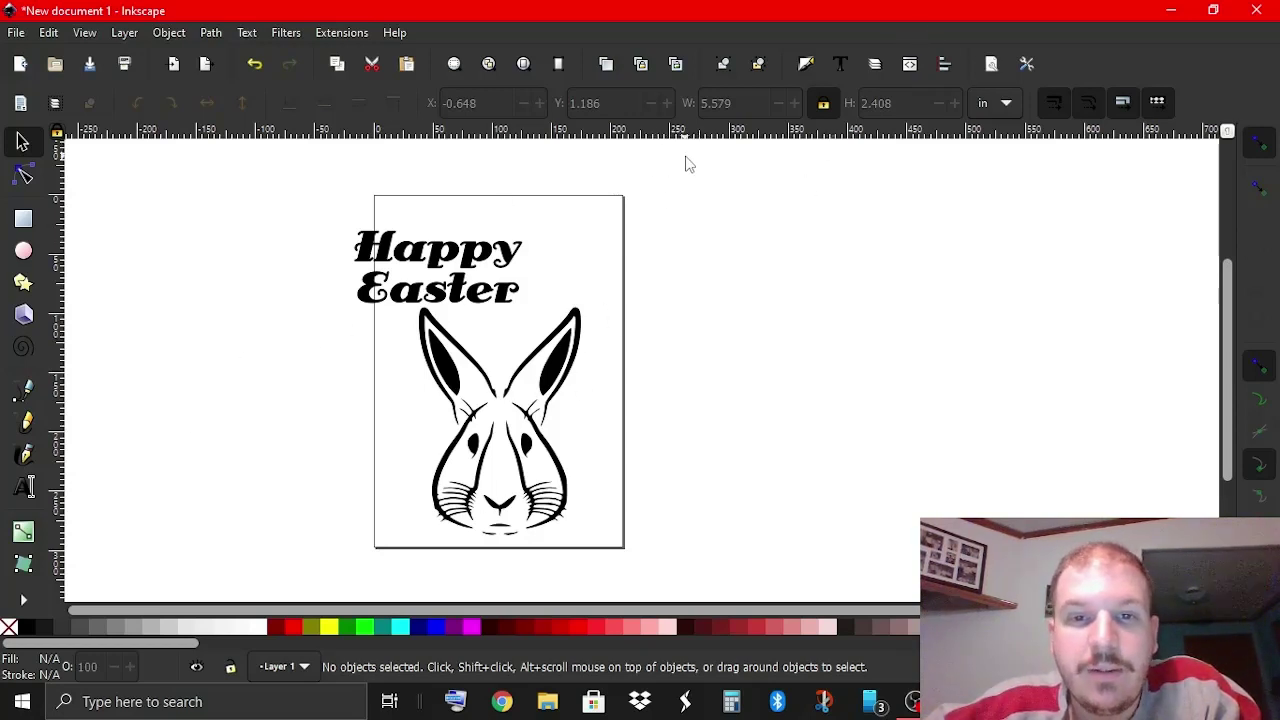
Center the text and the rabbit horizontally relative to the page with Align and Distribute.
drag(686, 158, 288, 592)
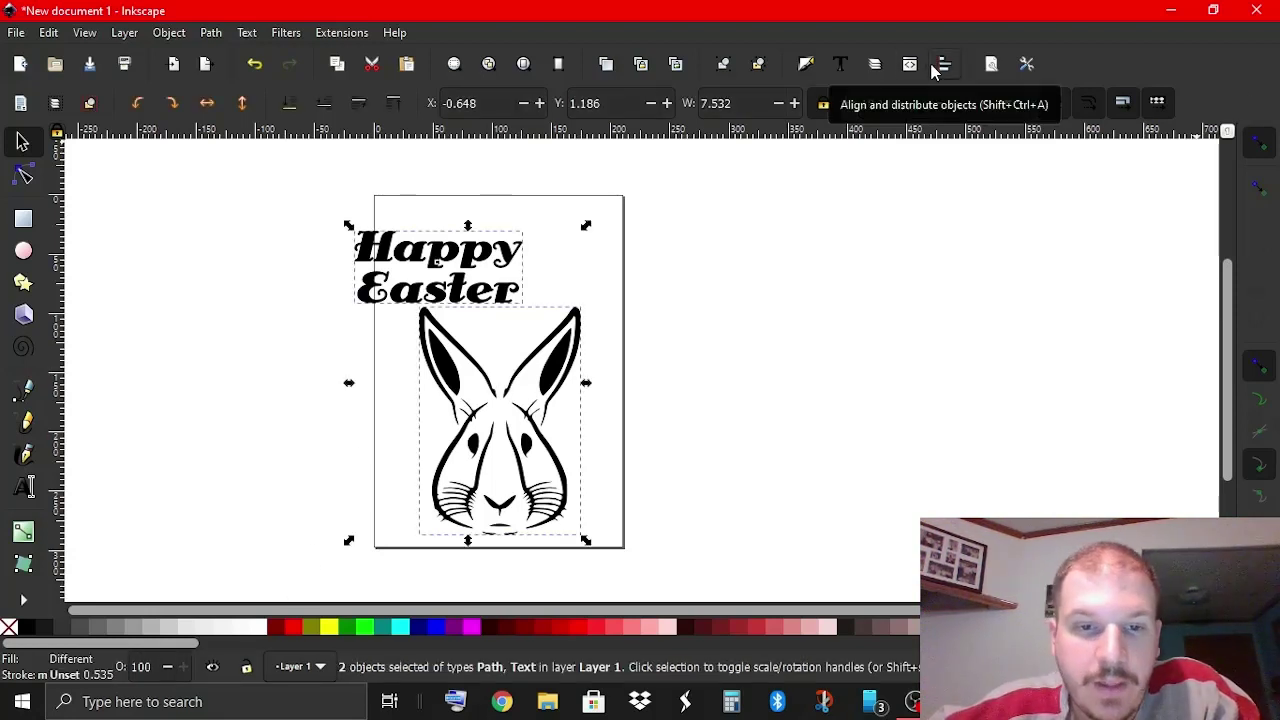
click(941, 65)
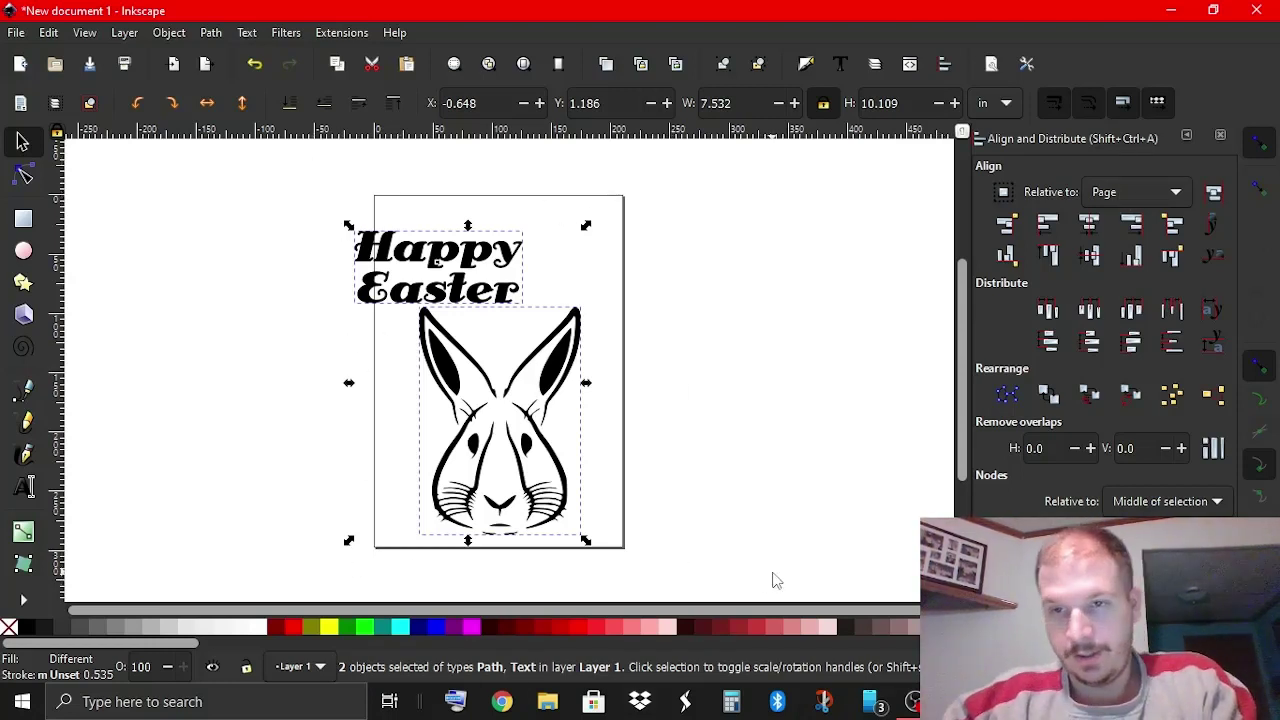
click(1084, 232)
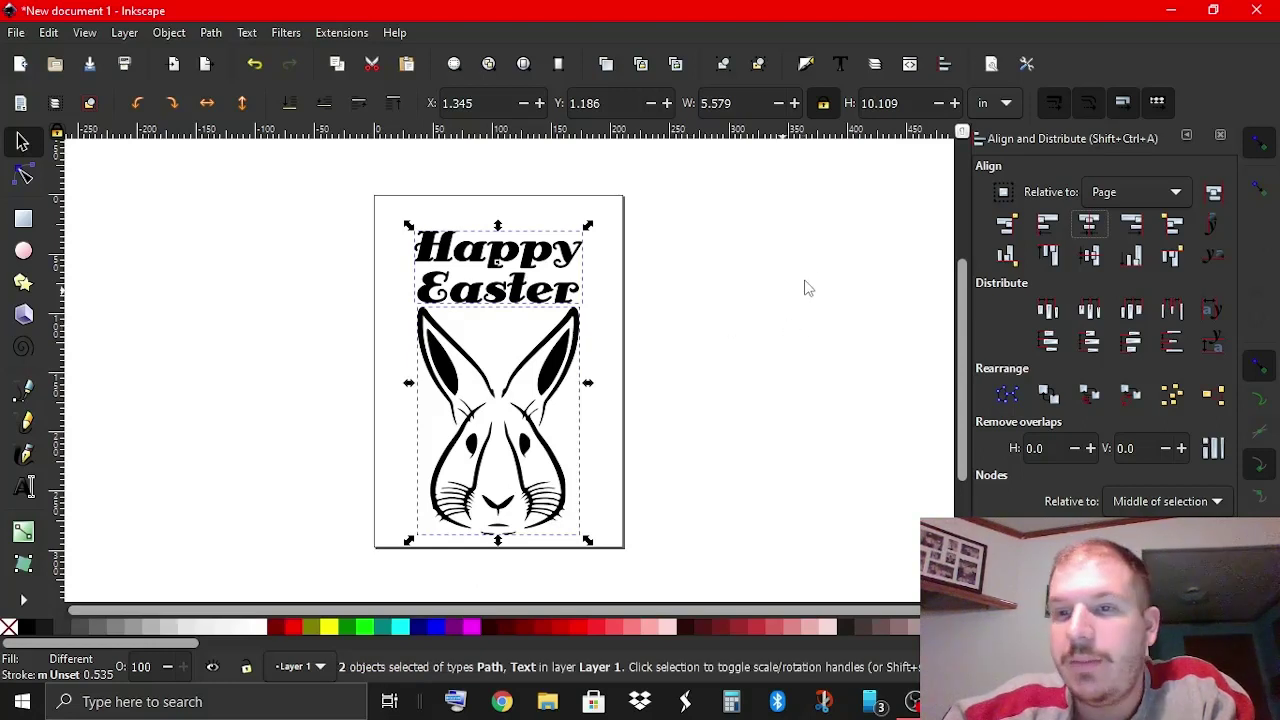
click(1219, 138)
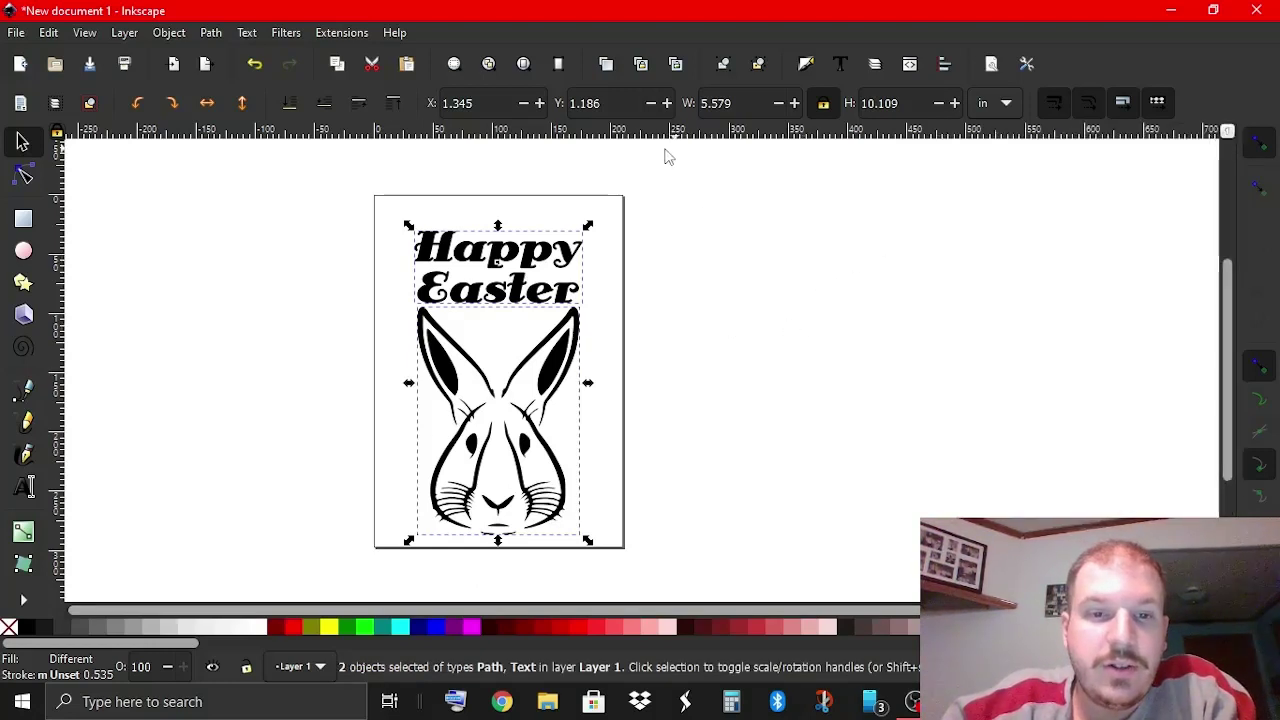
Combine the "Happy Easter" text and the rabbit into a single path.
drag(689, 172, 234, 598)
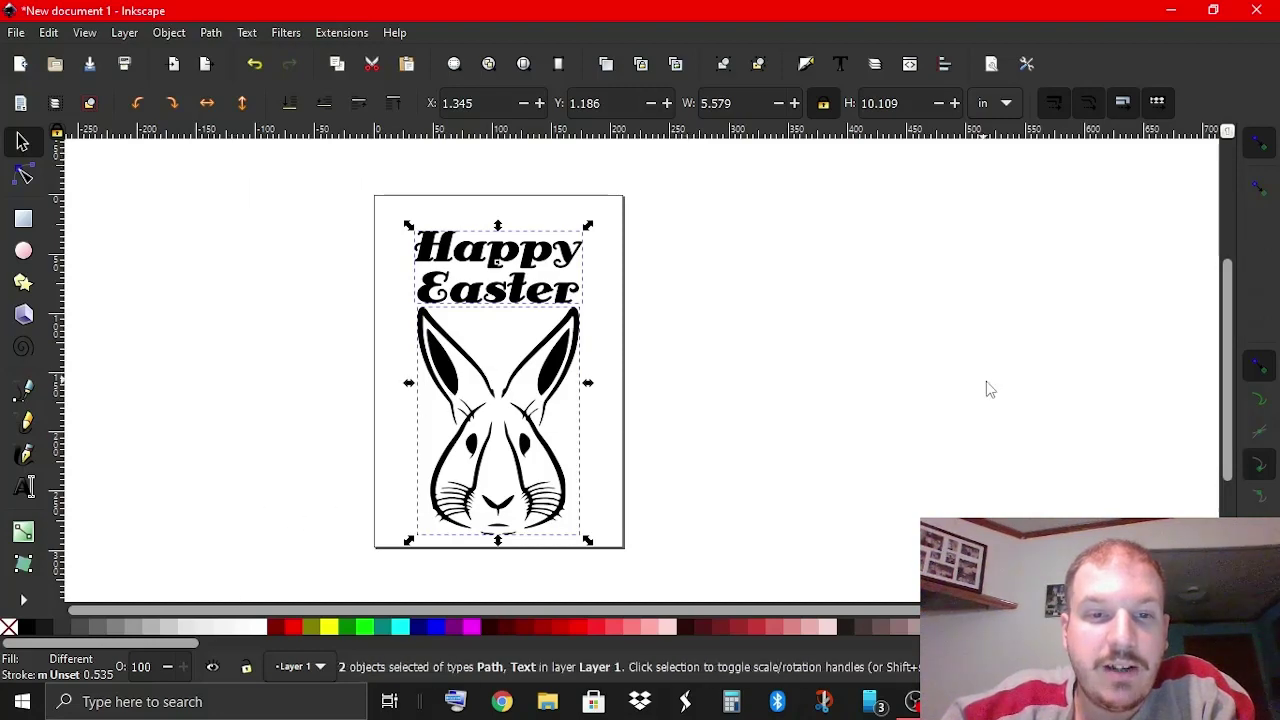
click(210, 33)
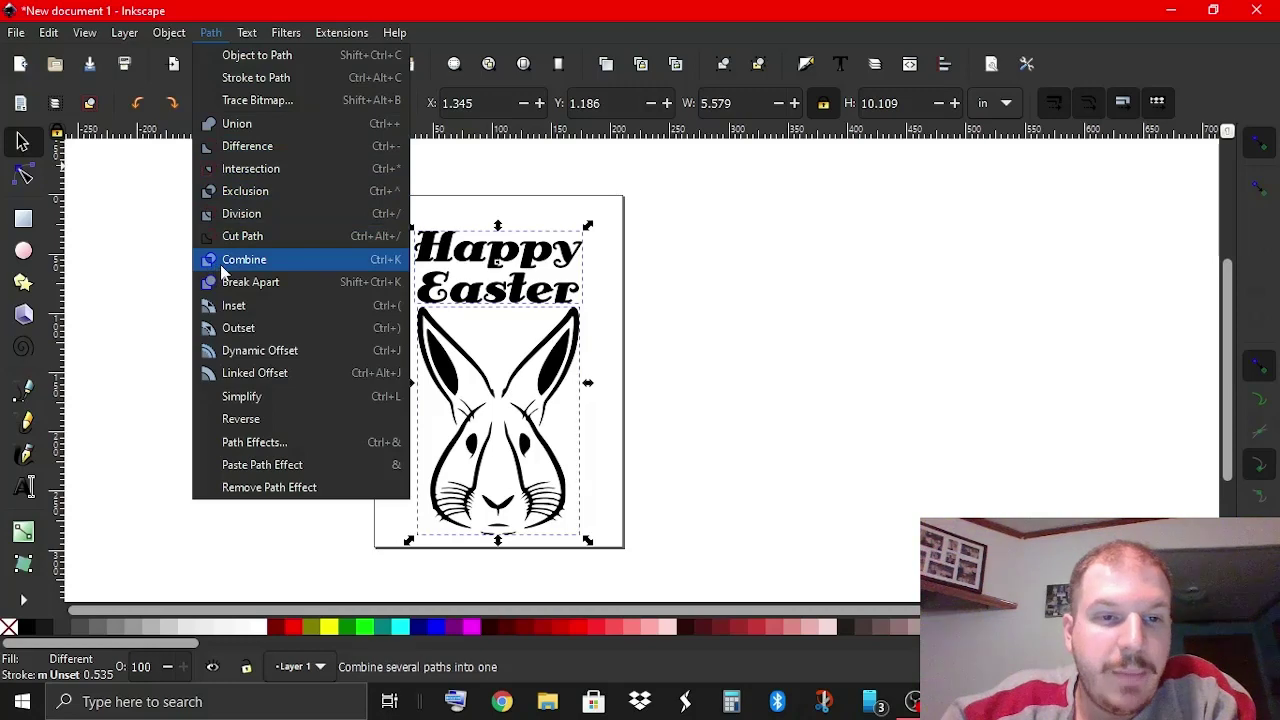
click(224, 33)
click(224, 33)
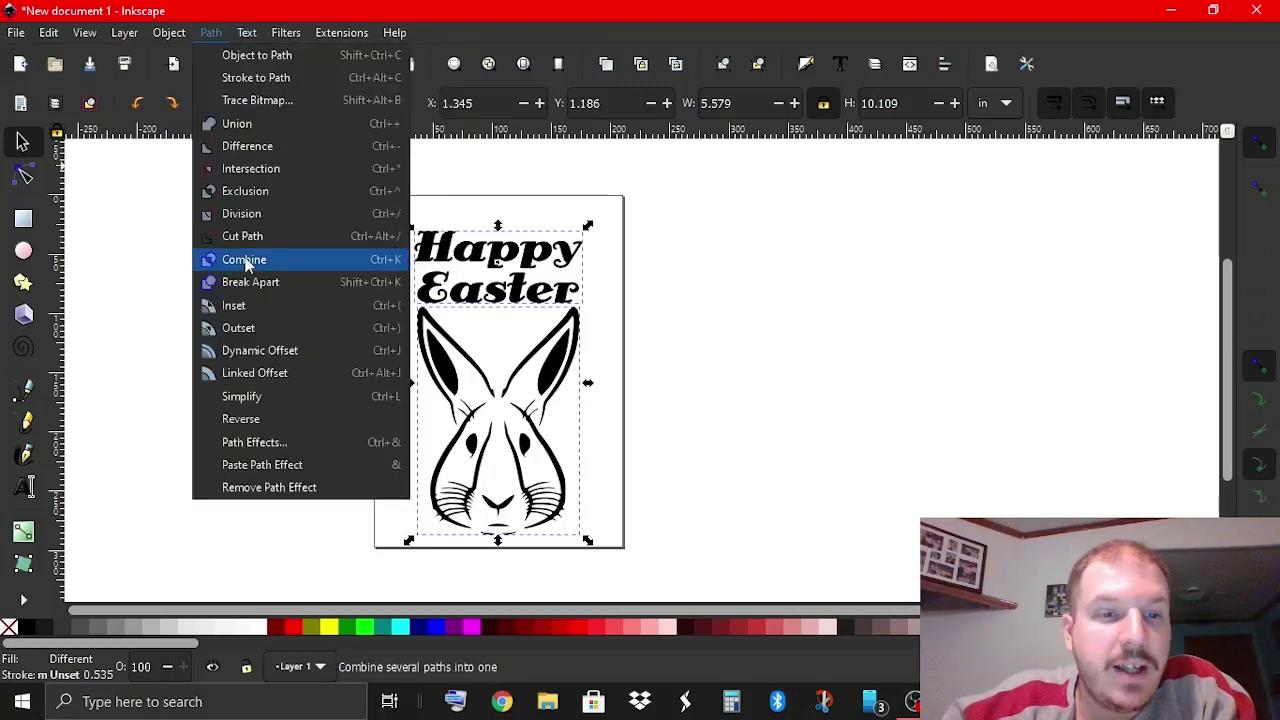
click(244, 261)
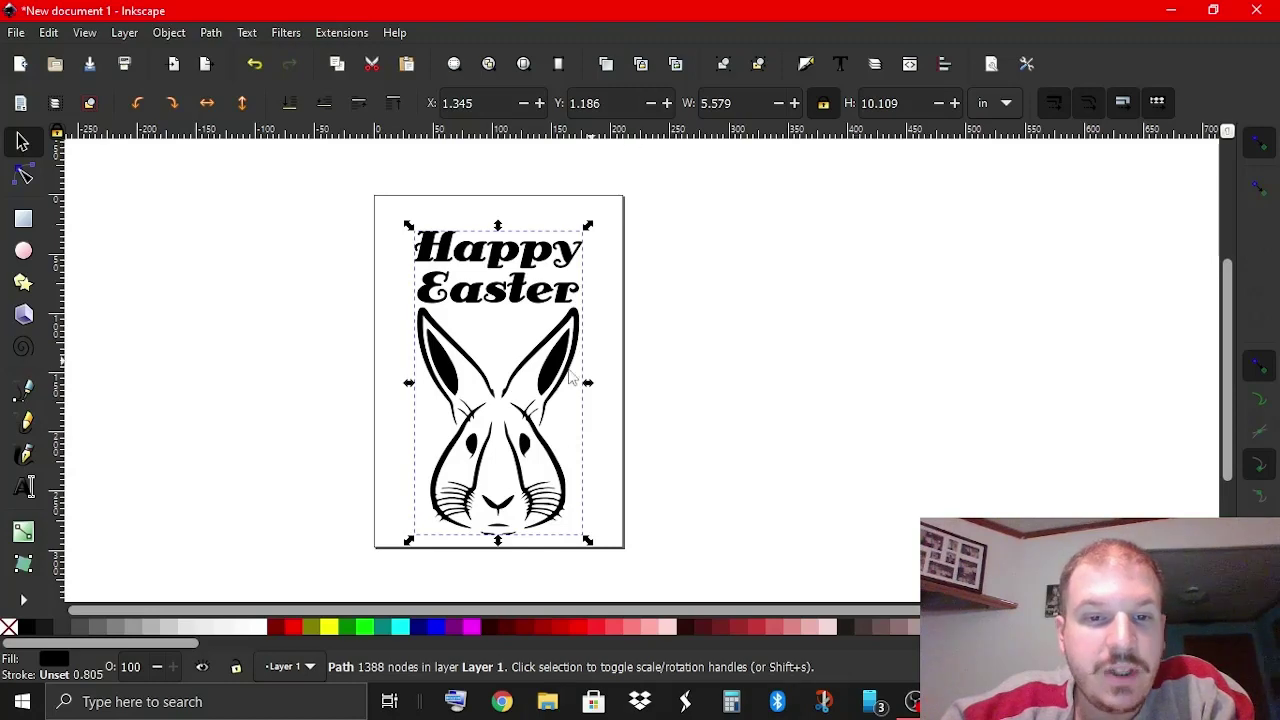
Move the combined design up the page to about X 1.19 in, Y 0.38 in, and keep it selected.
mouse_move(571, 386)
mouse_down()
mouse_move(605, 331)
mouse_move(507, 379)
mouse_move(566, 362)
mouse_up()
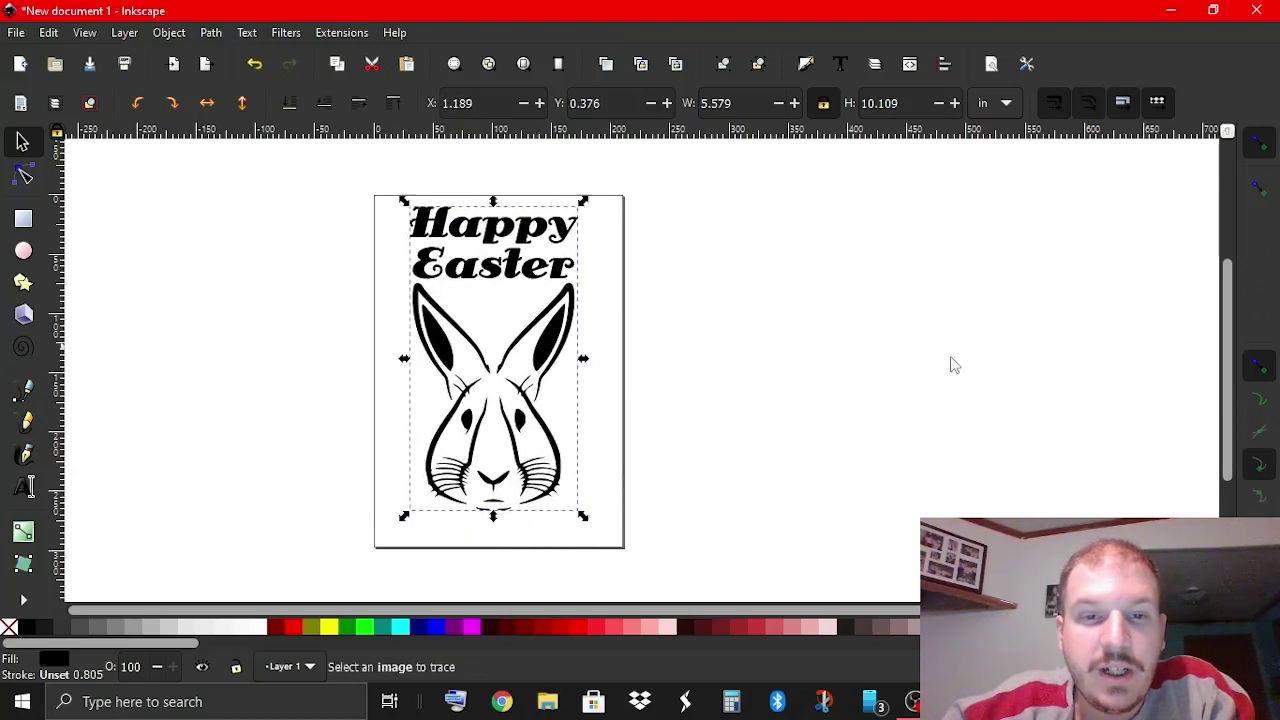
click(651, 371)
click(571, 360)
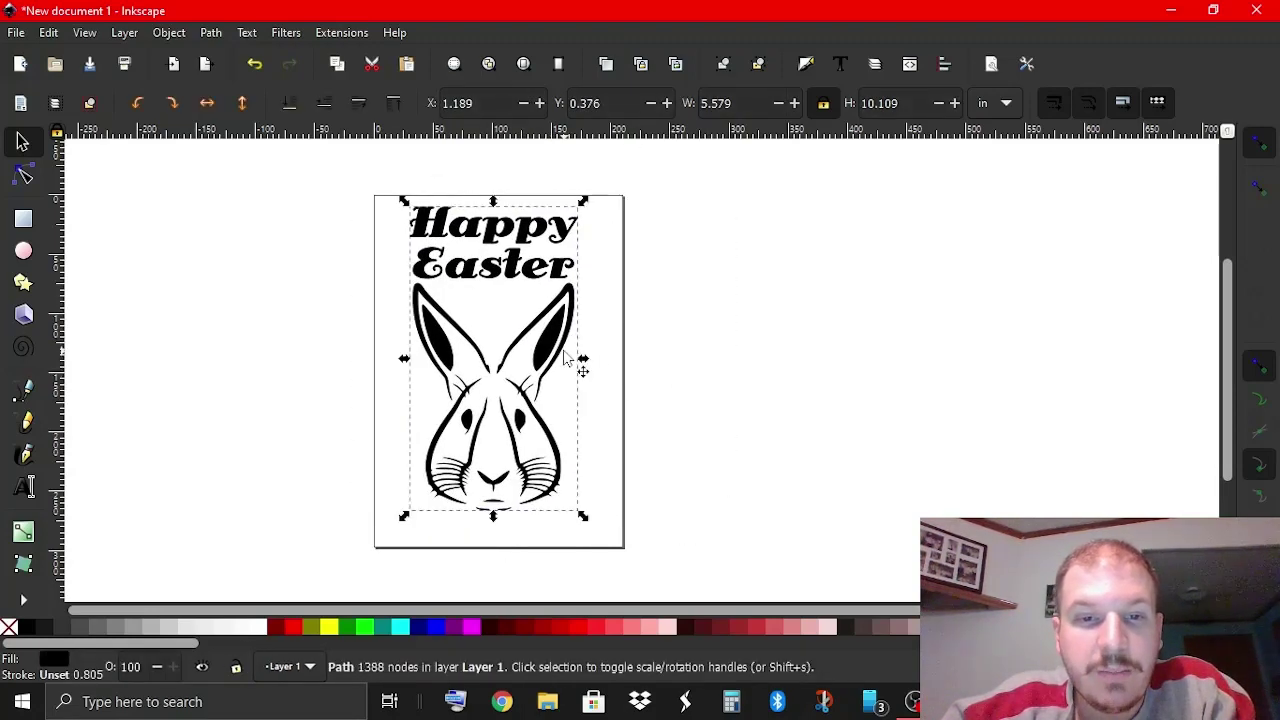
Undo the last move of the combined design and center it horizontally and vertically relative to the page.
key(ctrl+z)
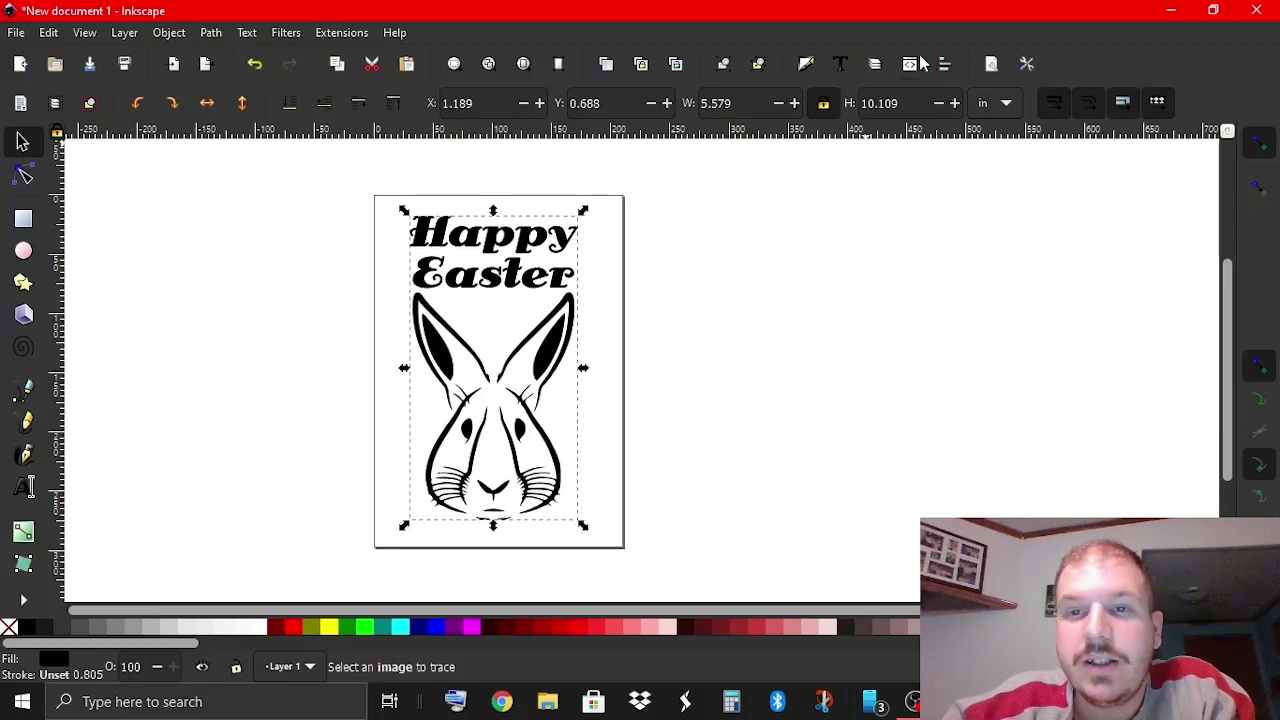
click(944, 63)
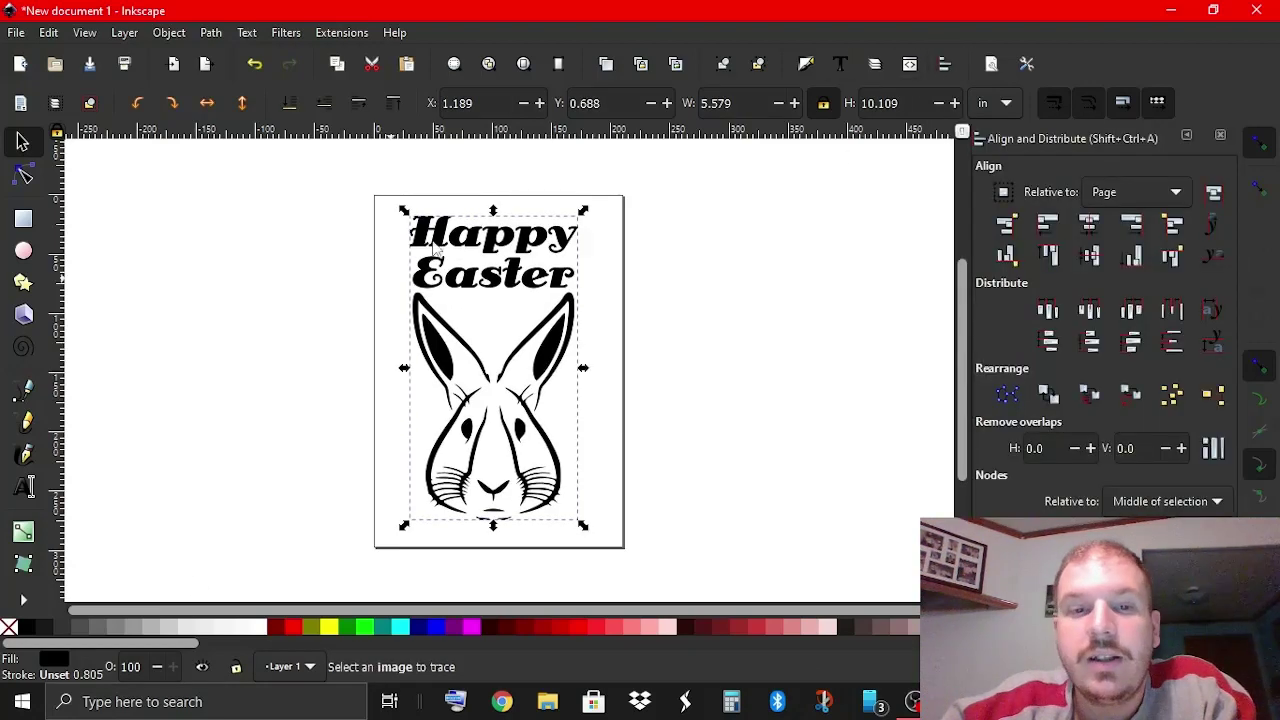
click(1090, 224)
click(1090, 256)
click(831, 474)
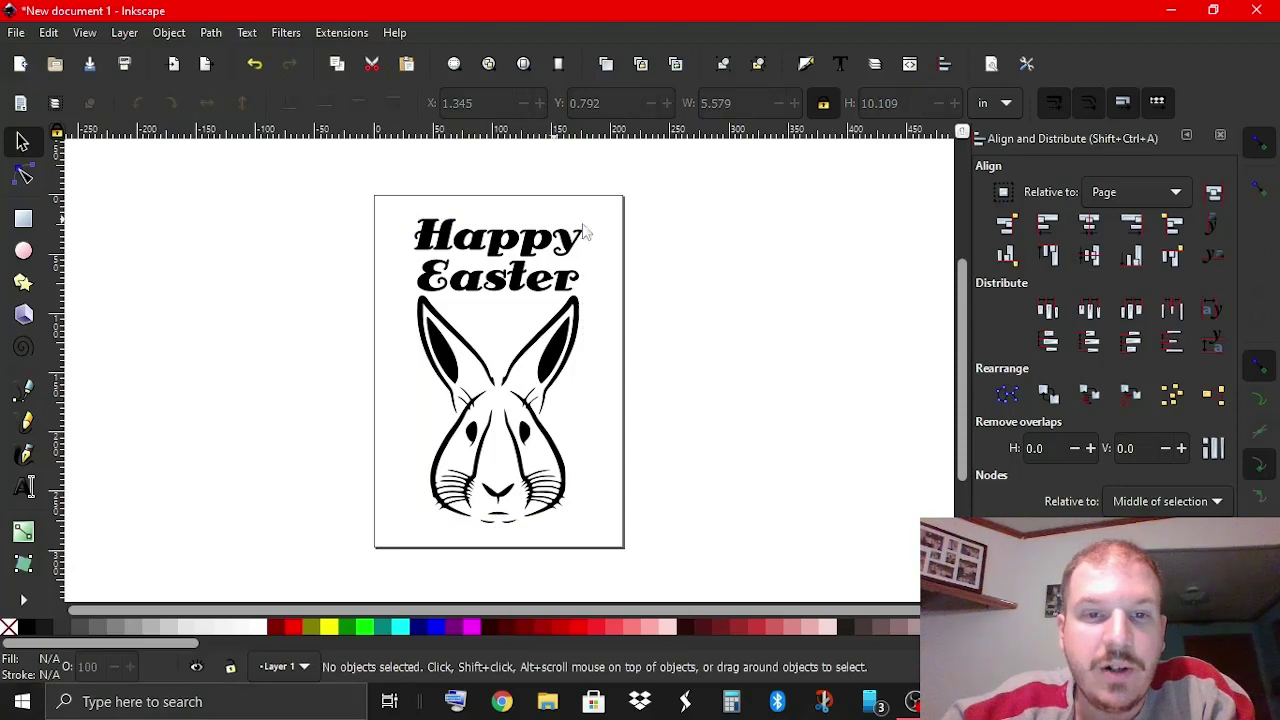
click(1220, 136)
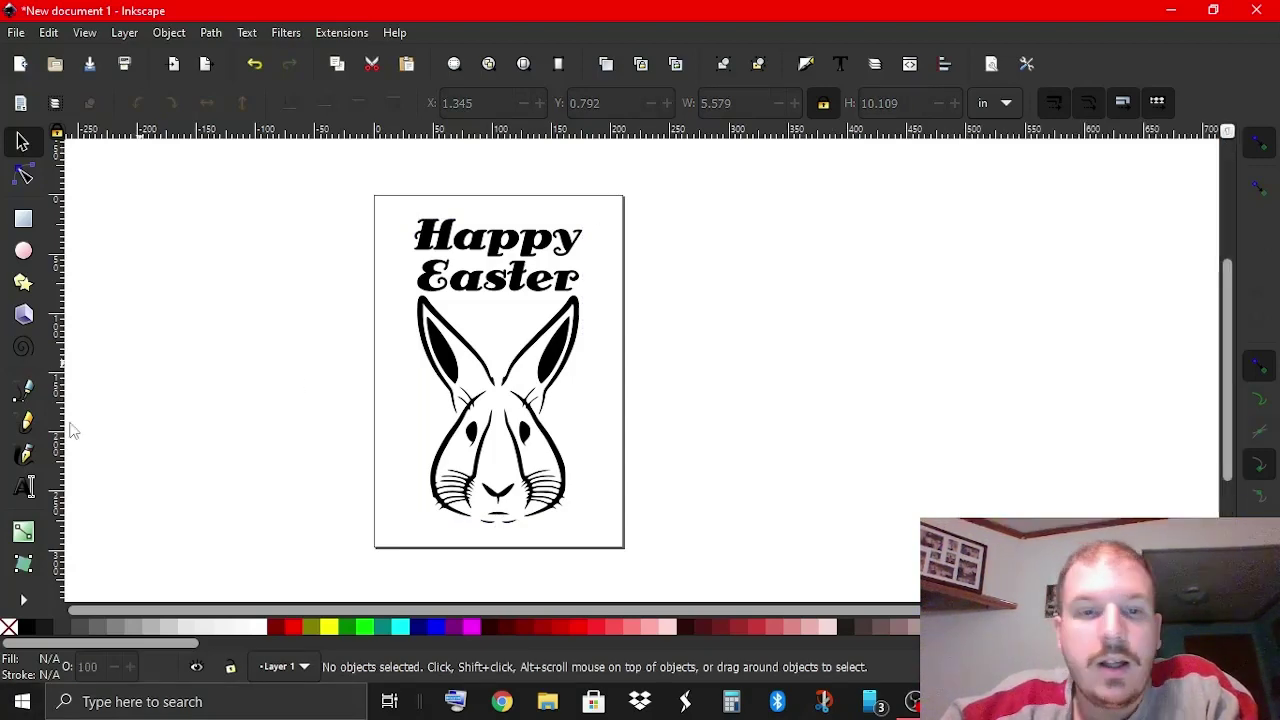
Save the document as a Plain SVG named "easter cnc test" in the Inkscape designs folder.
click(12, 33)
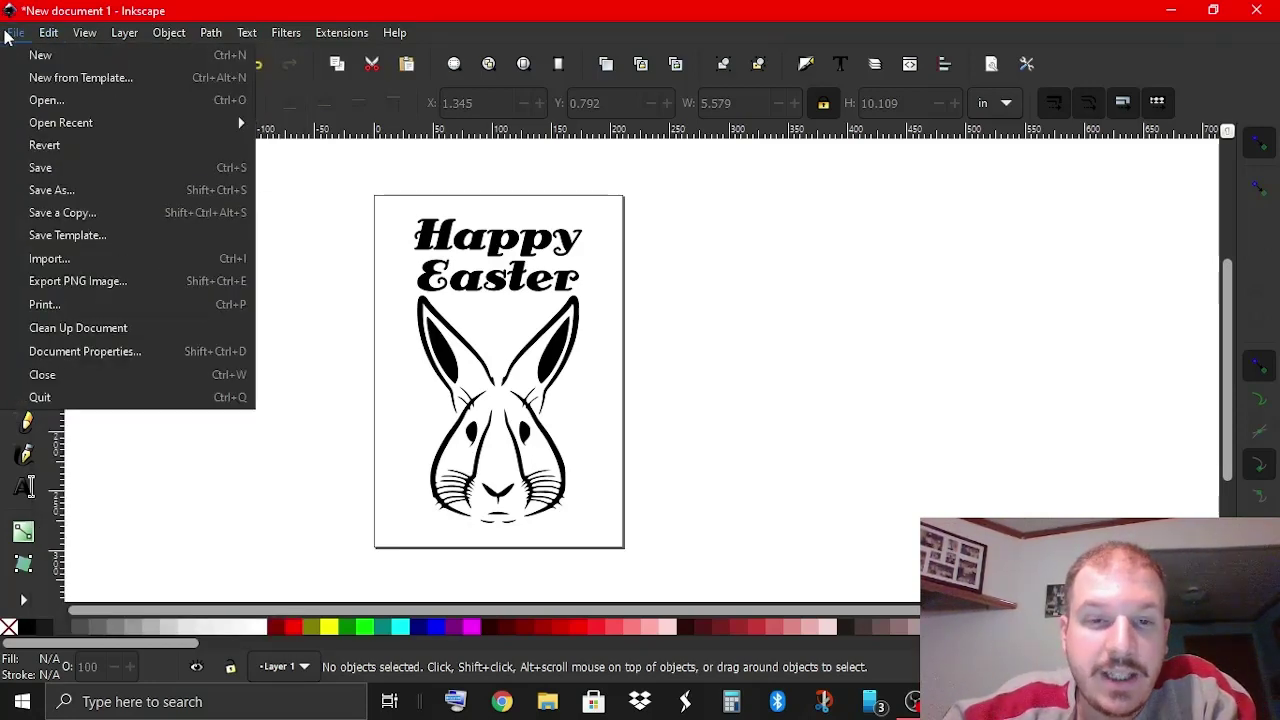
click(711, 234)
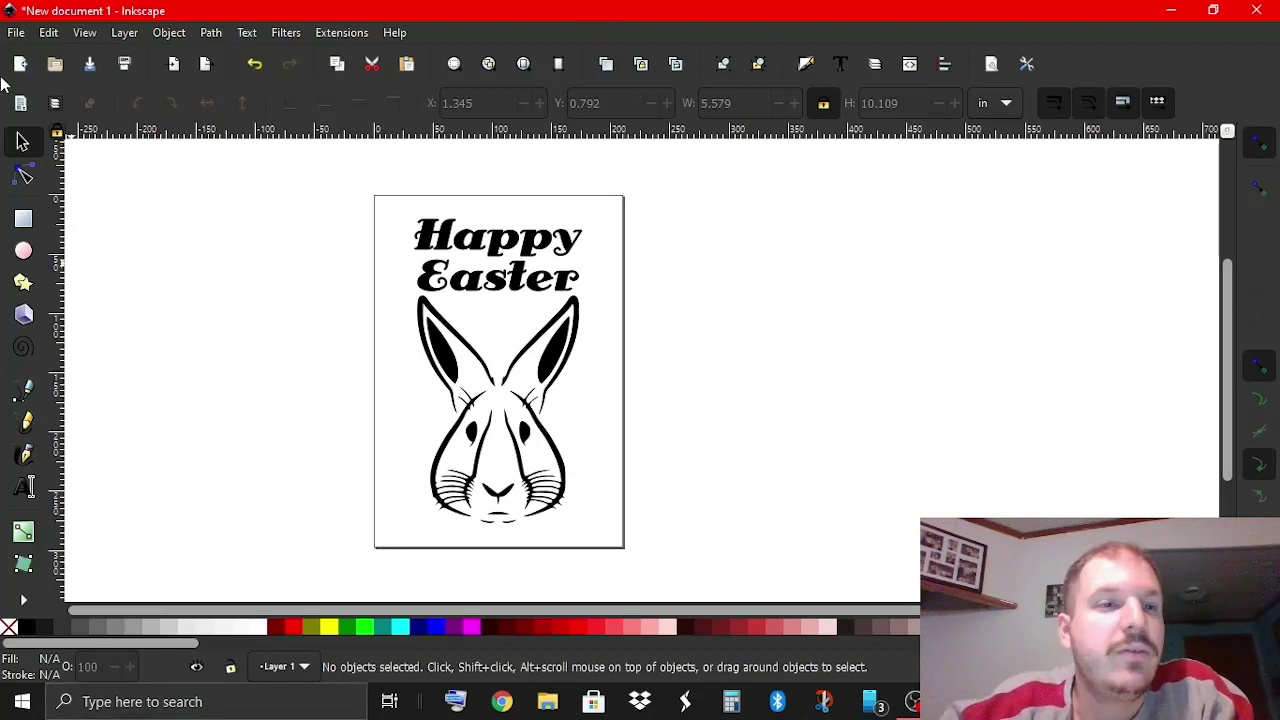
click(17, 34)
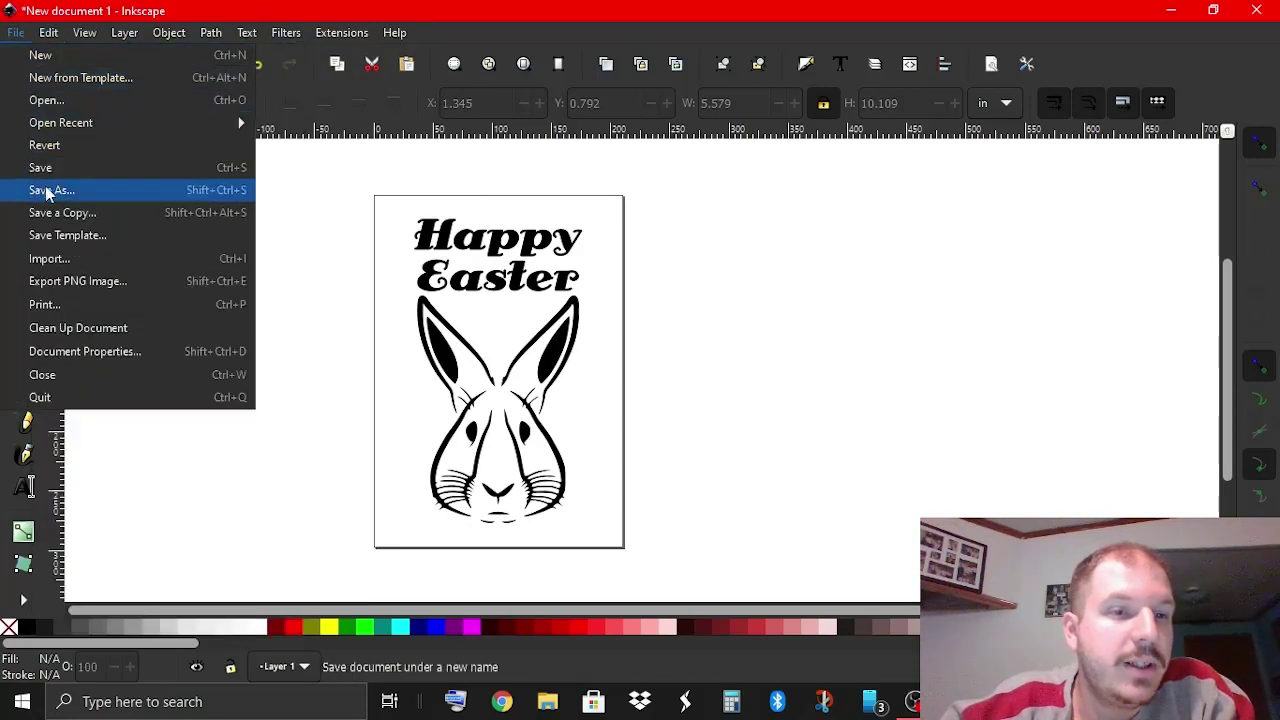
click(47, 191)
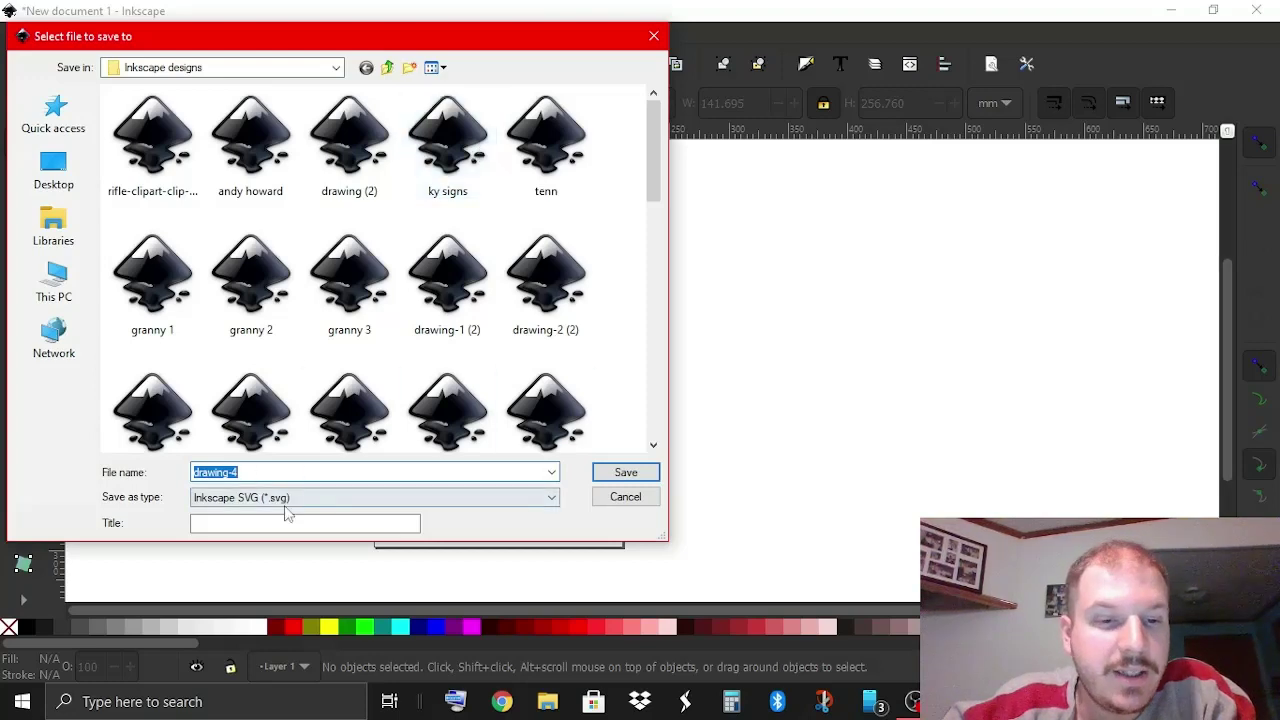
click(318, 500)
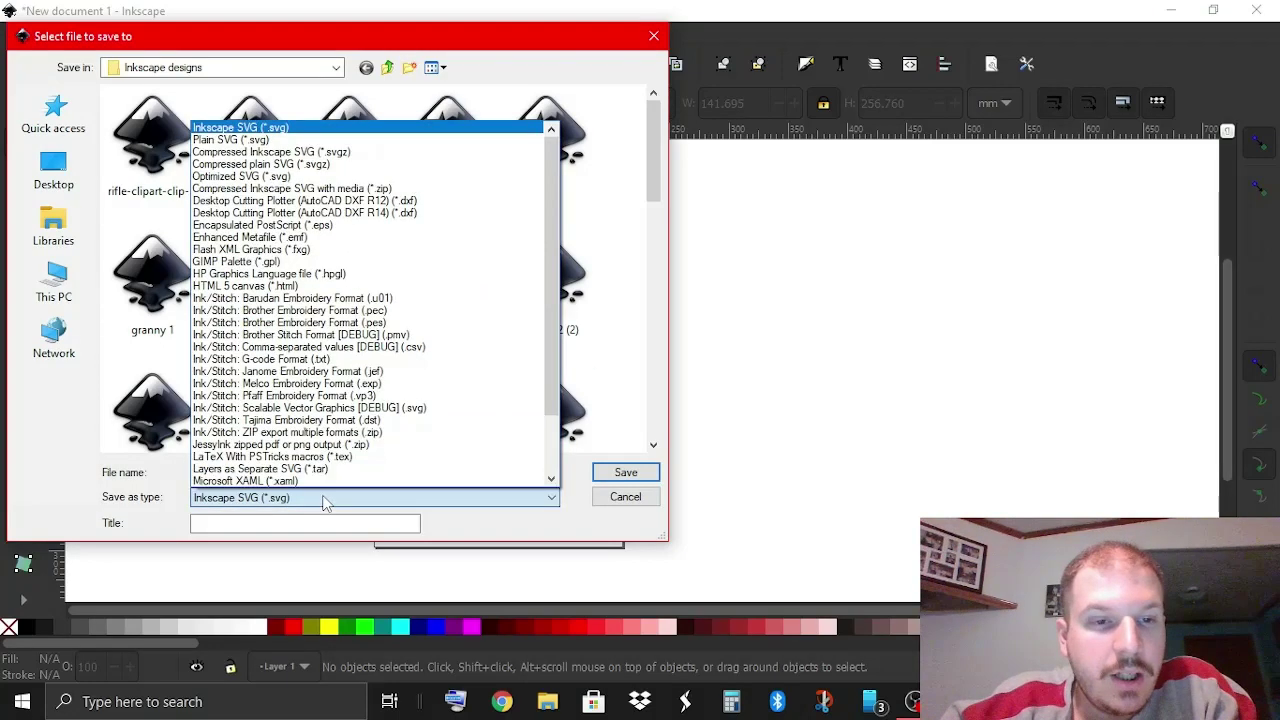
click(292, 140)
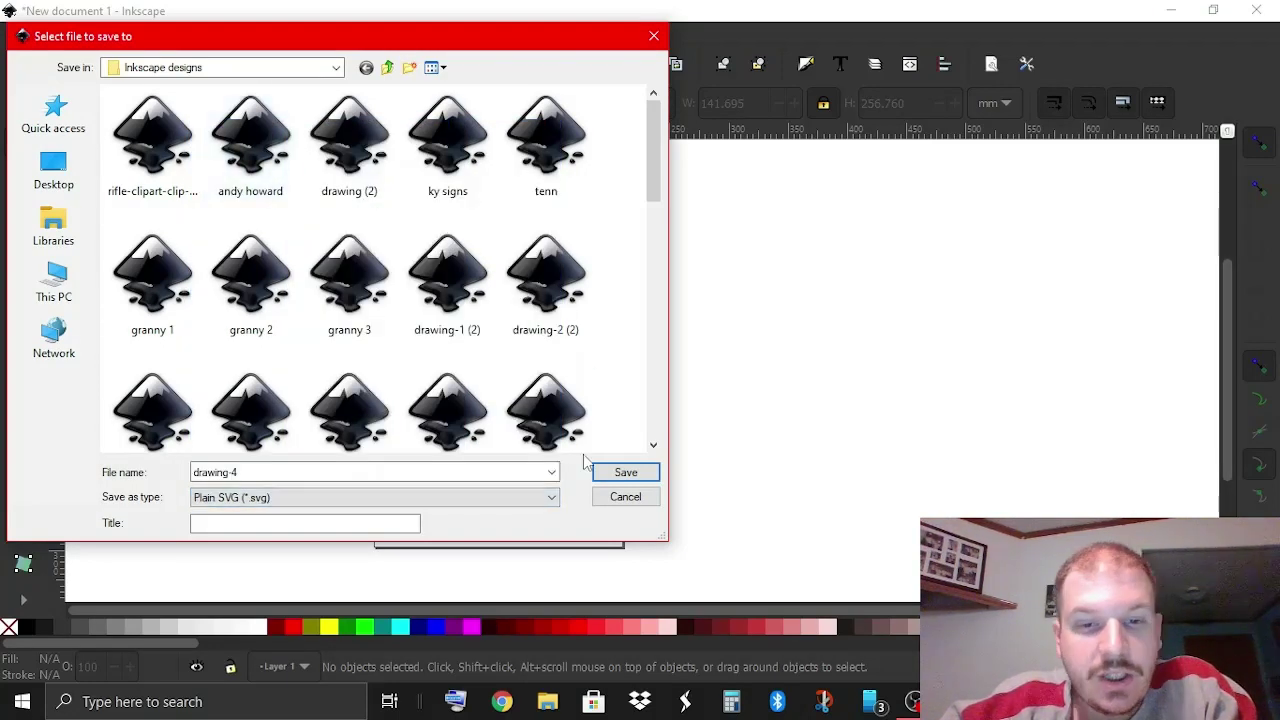
double_click(420, 472)
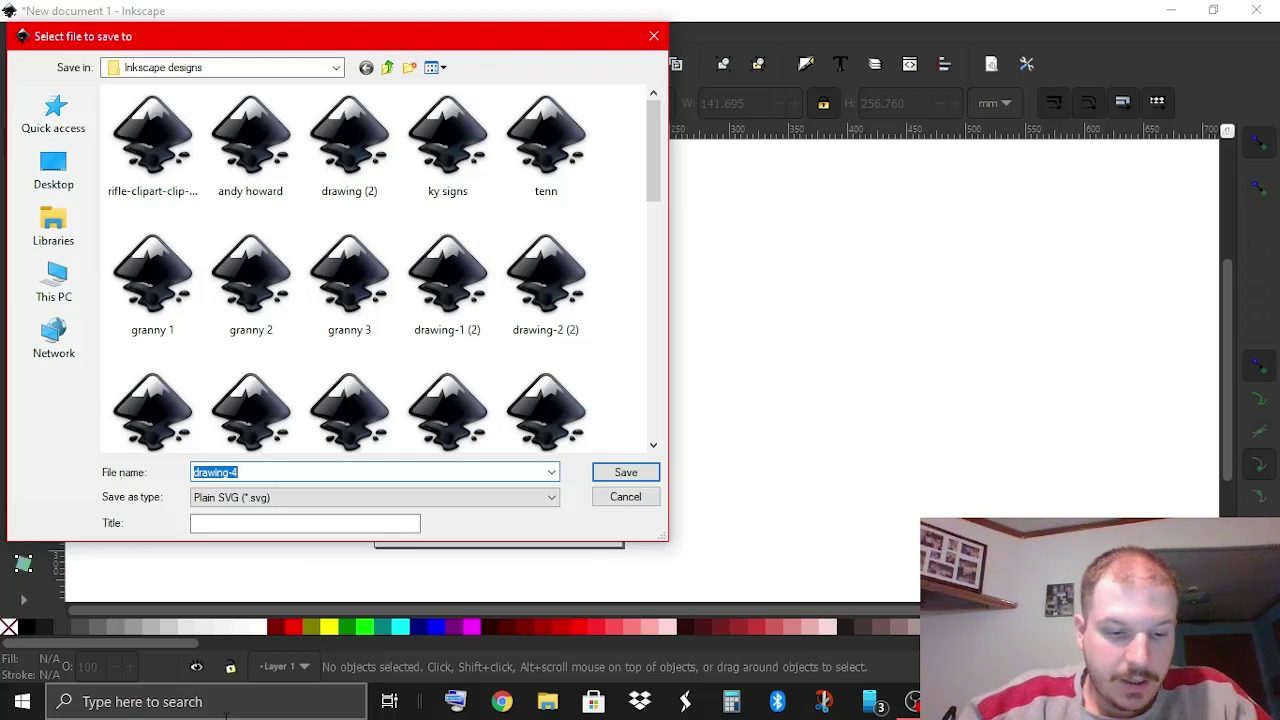
text(easter cnc test)
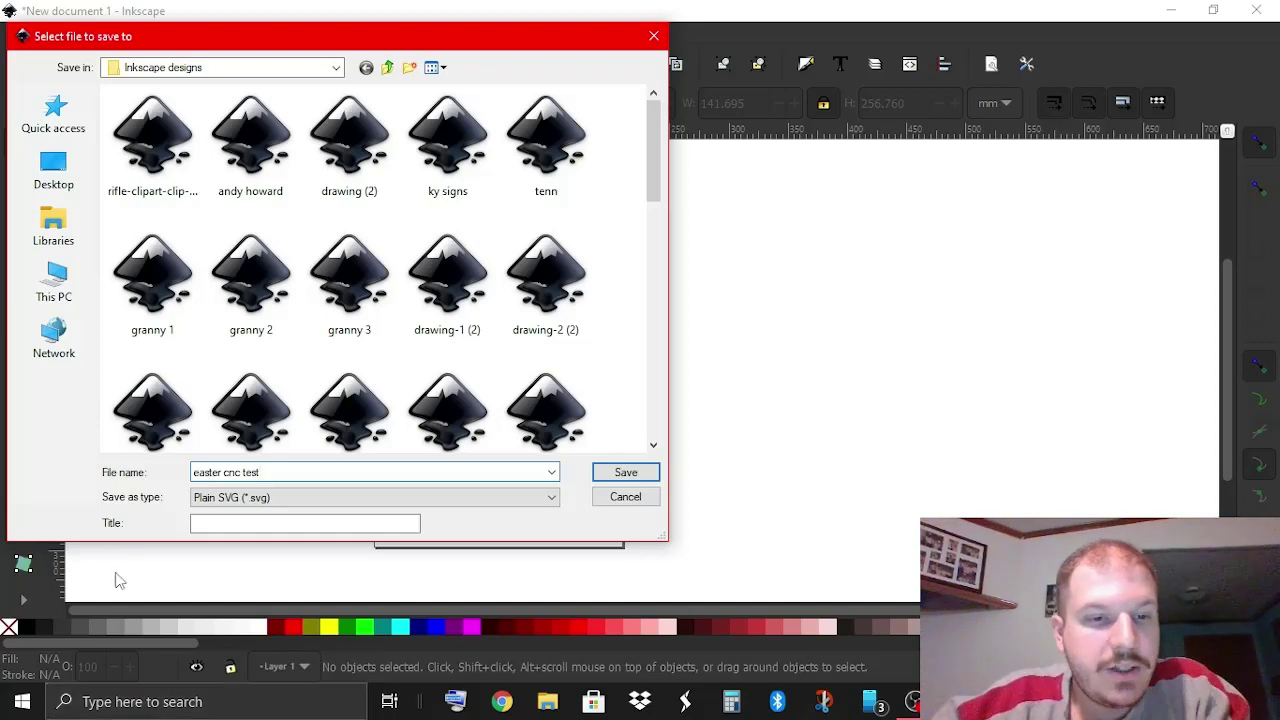
click(624, 473)
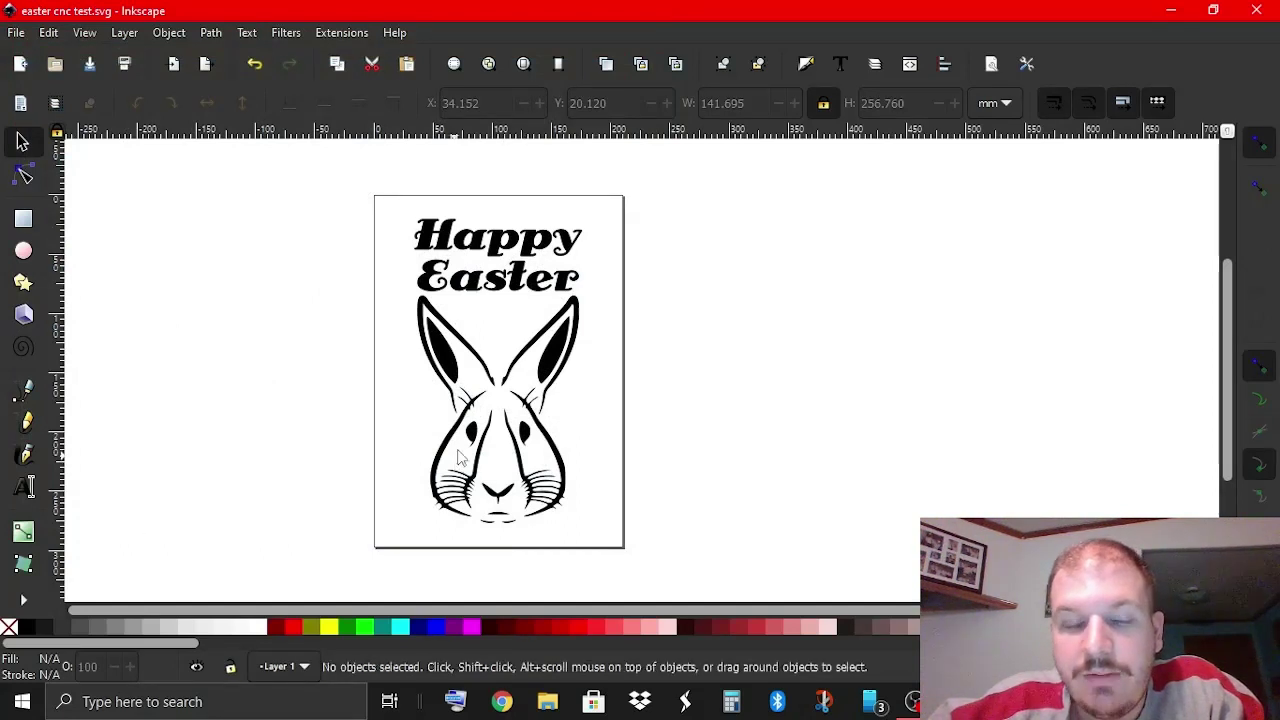
Select the combined "Happy Easter" rabbit design and open the PNG image export settings for the selection.
click(15, 33)
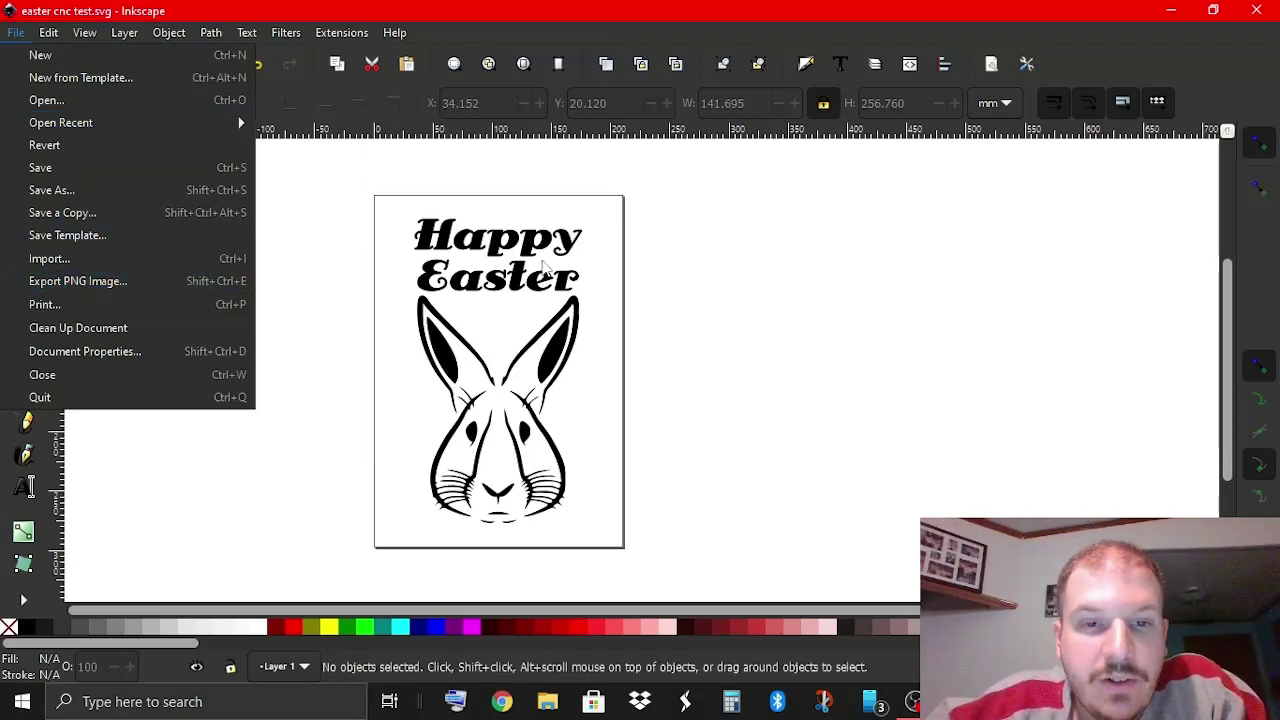
click(553, 297)
click(543, 287)
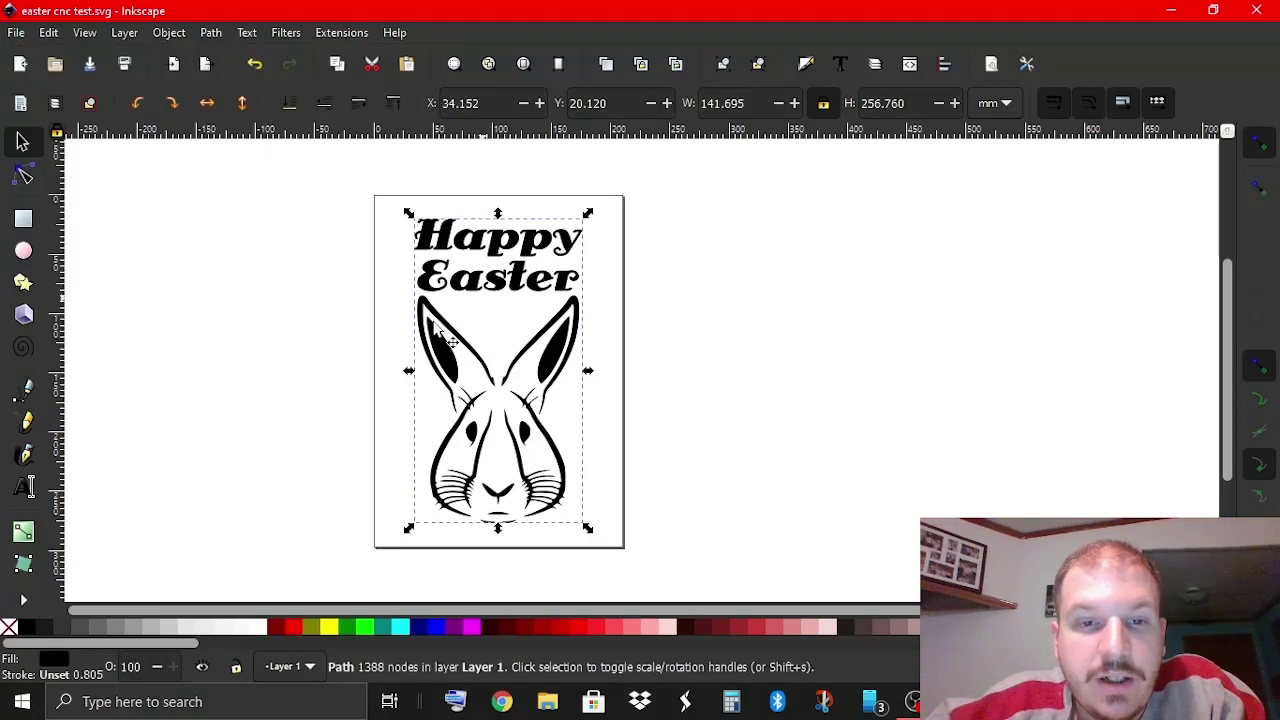
click(14, 33)
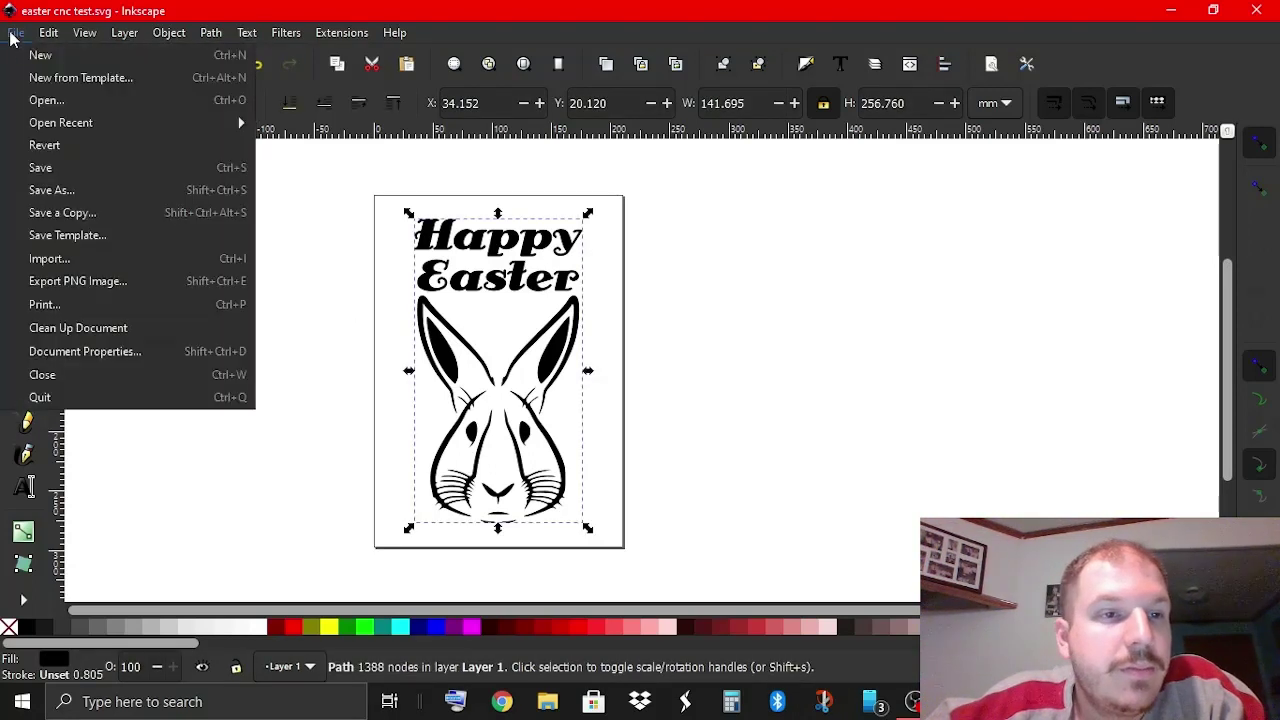
click(55, 287)
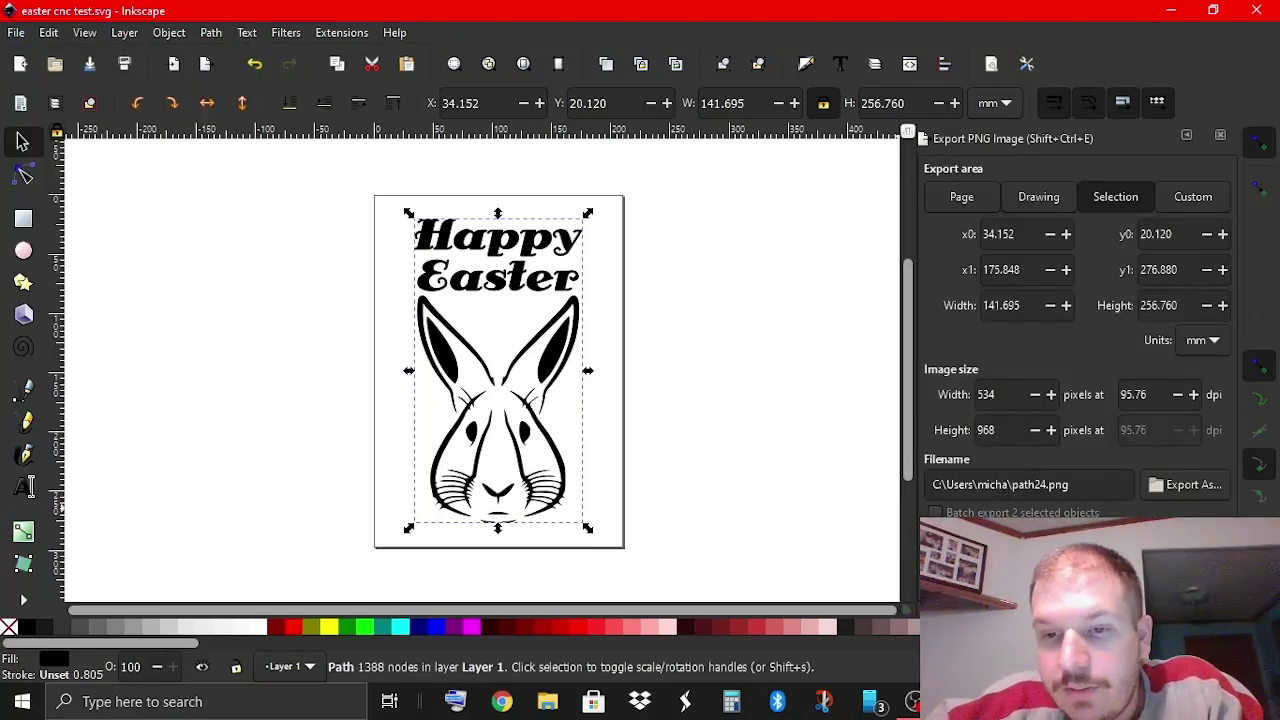
Export the selection as path24.png into the Patterns\animals folder on USB Drive (E:), and close the export settings.
click(1163, 494)
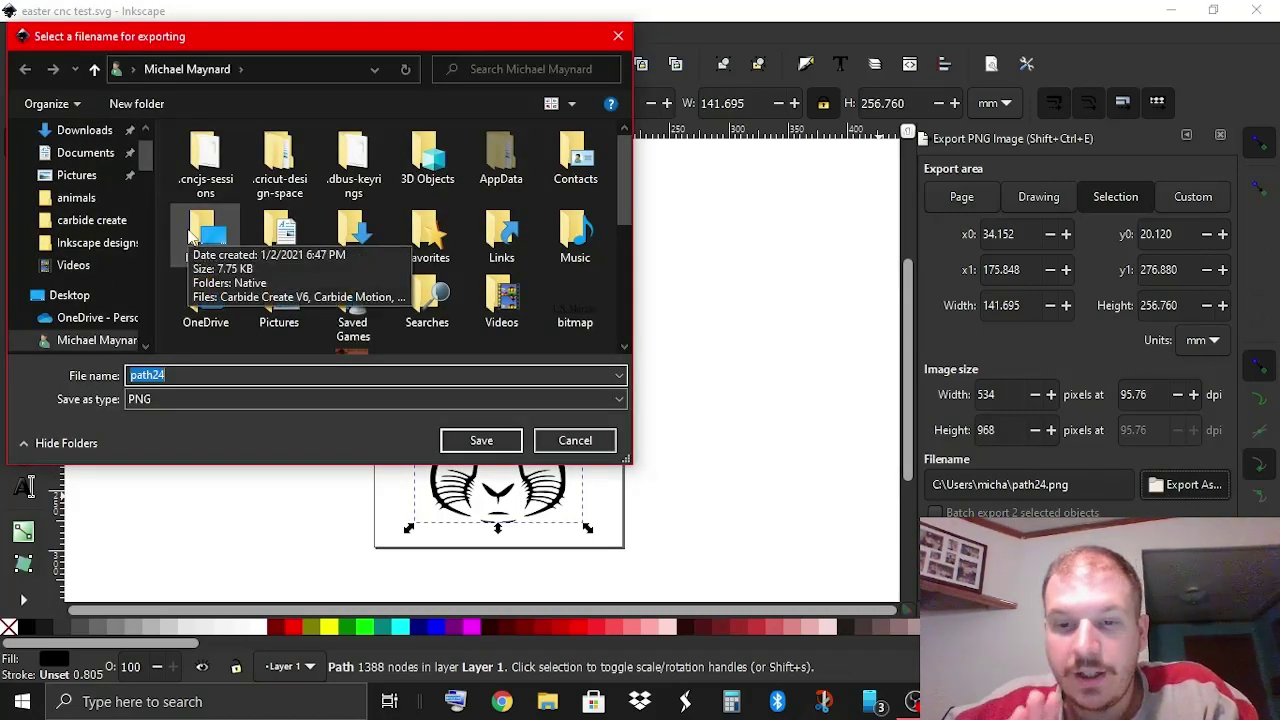
click(17, 295)
click(34, 318)
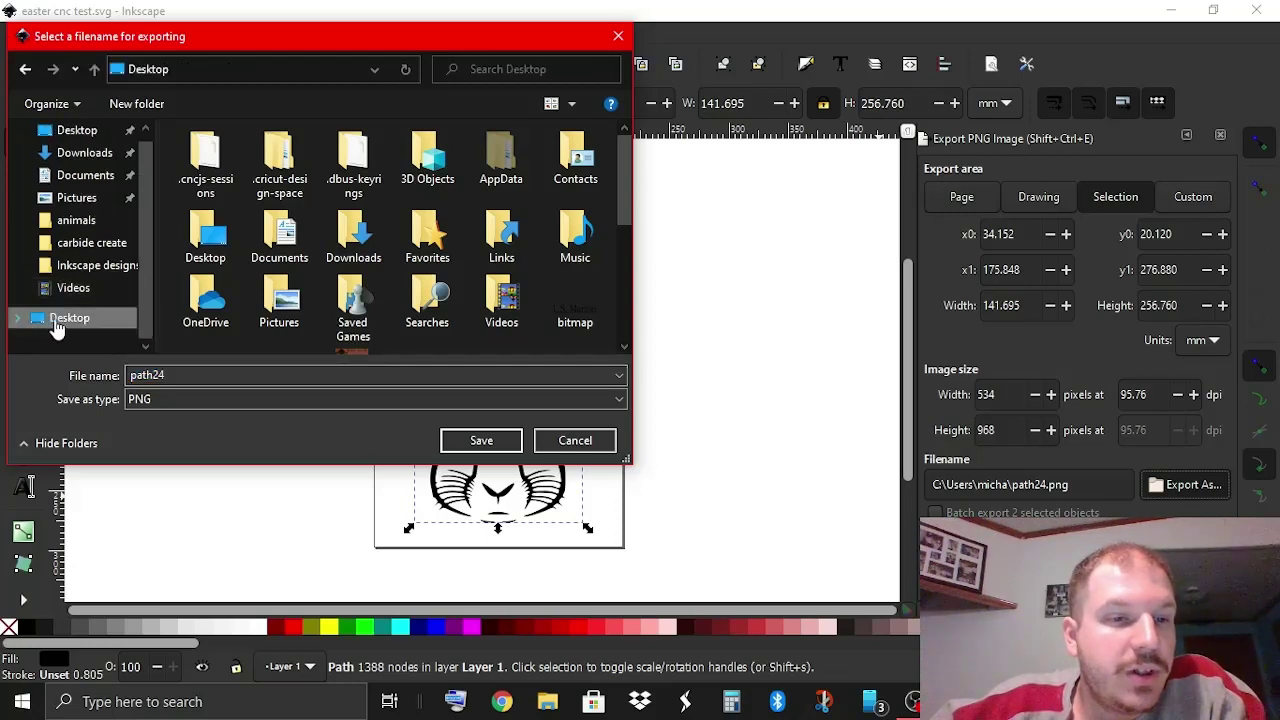
scroll(258, 330, down, 3)
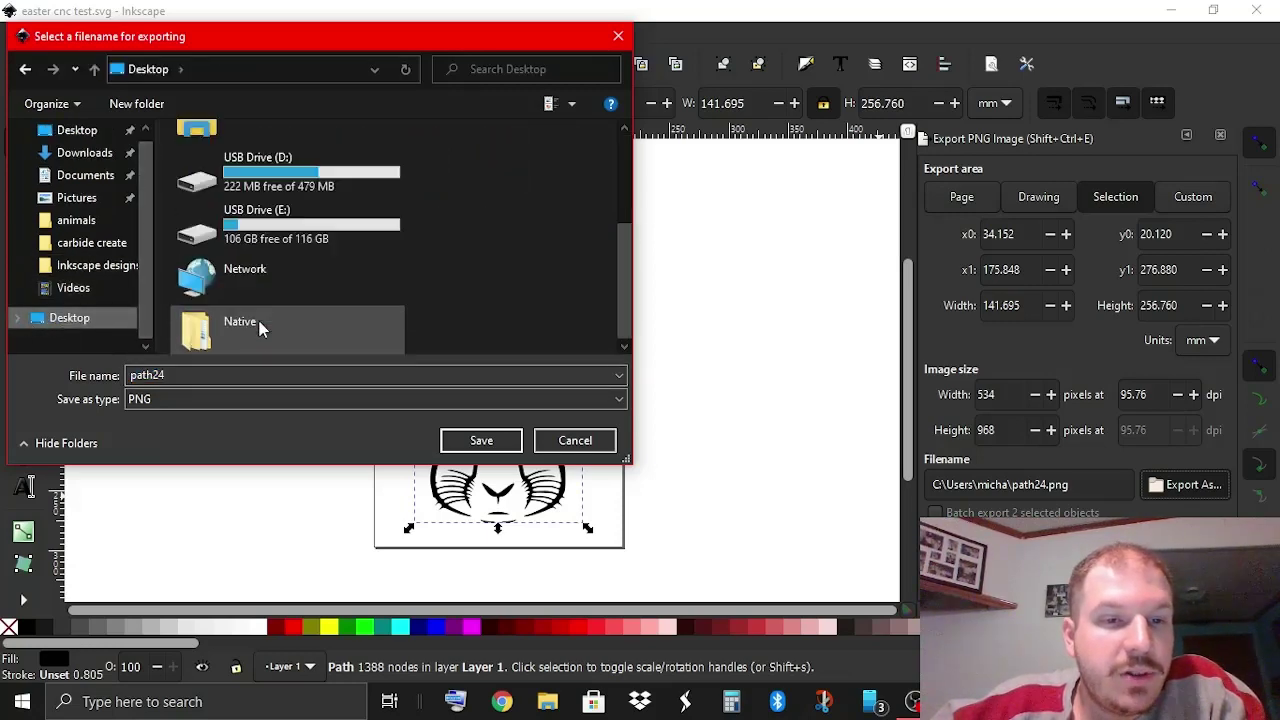
double_click(306, 233)
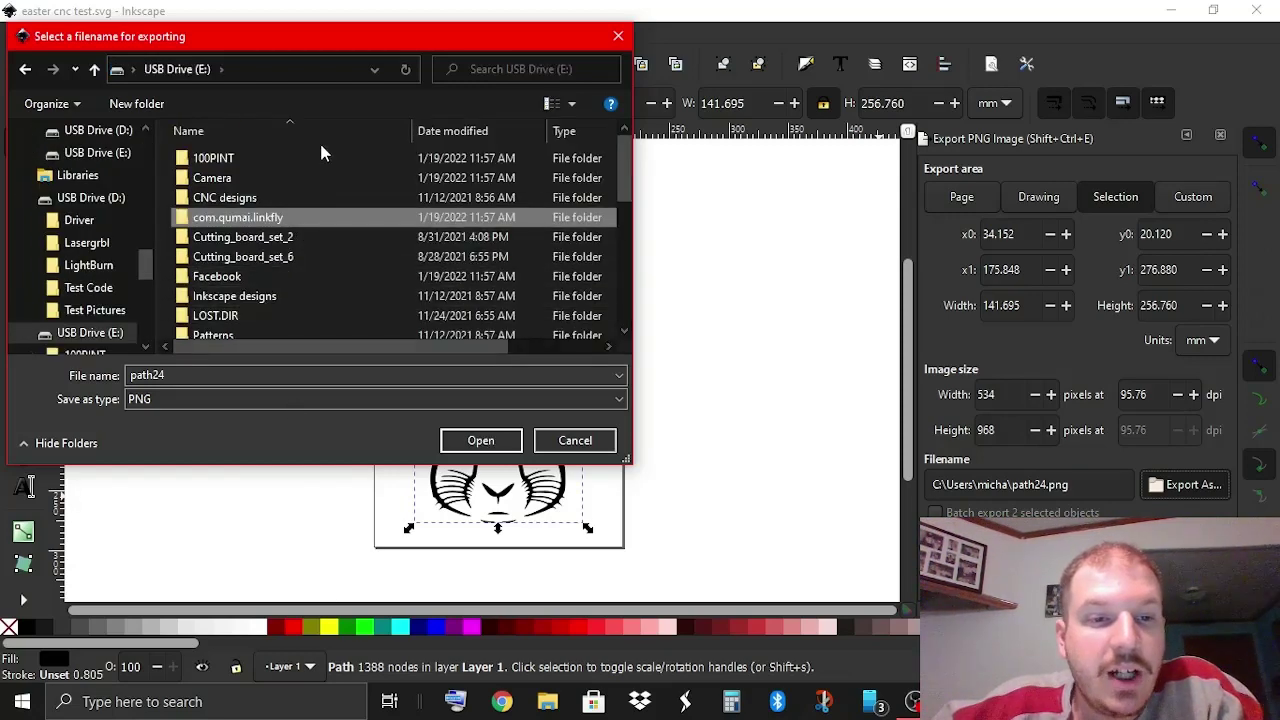
double_click(269, 329)
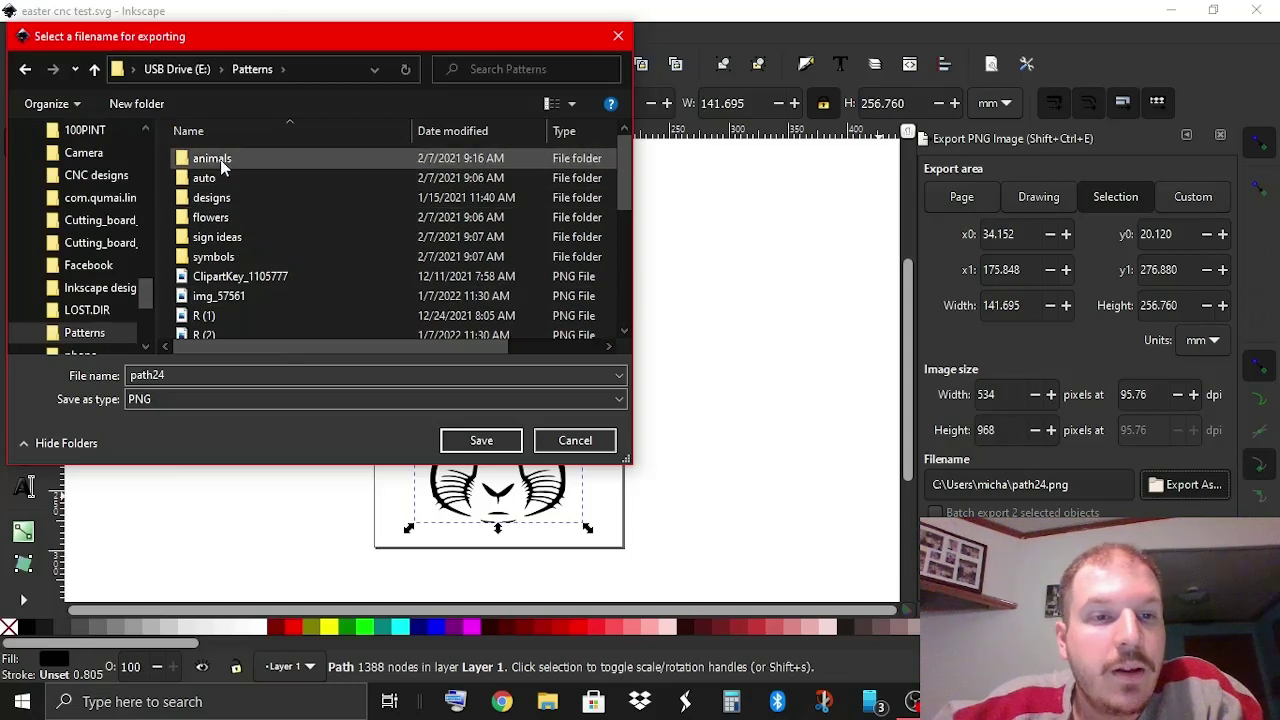
double_click(280, 158)
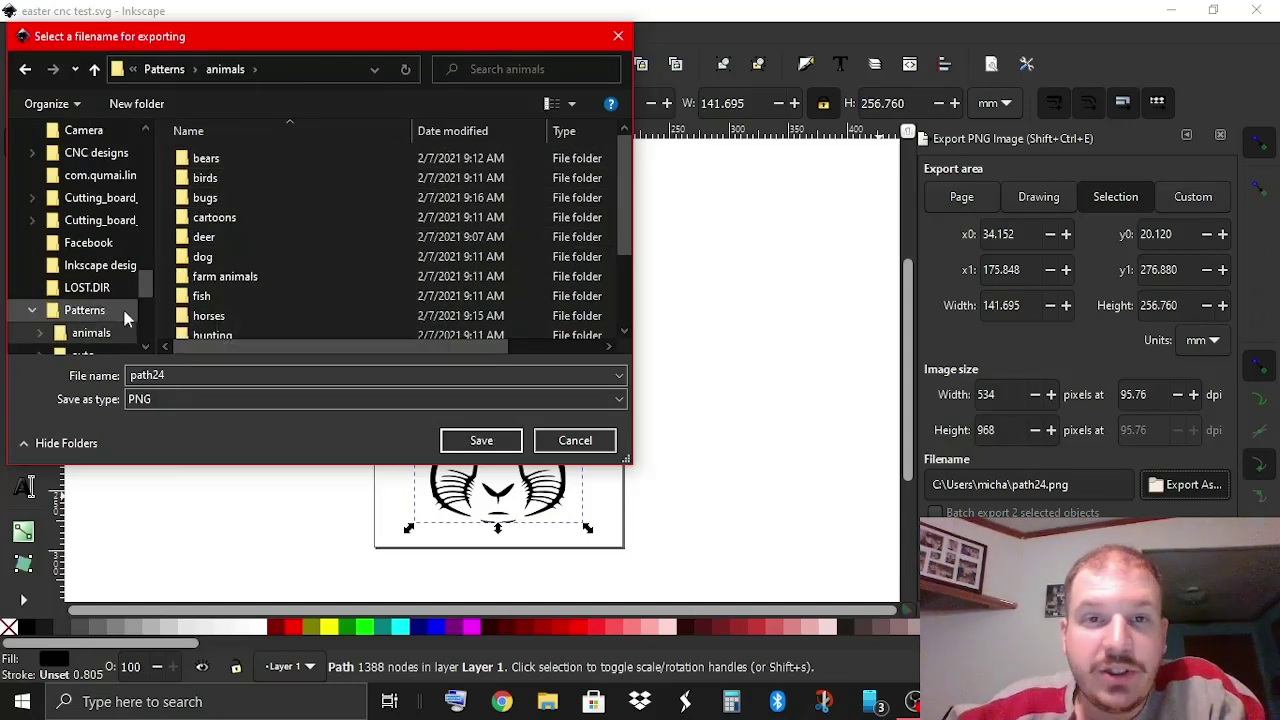
click(260, 372)
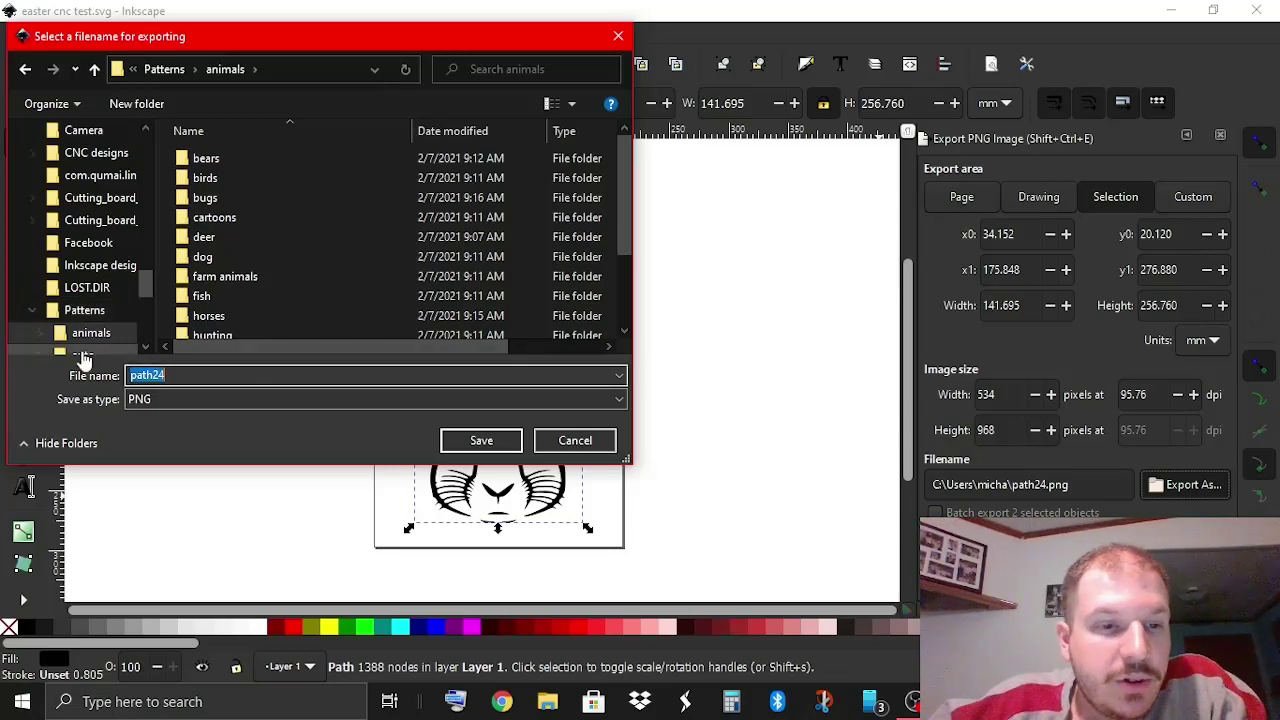
click(478, 441)
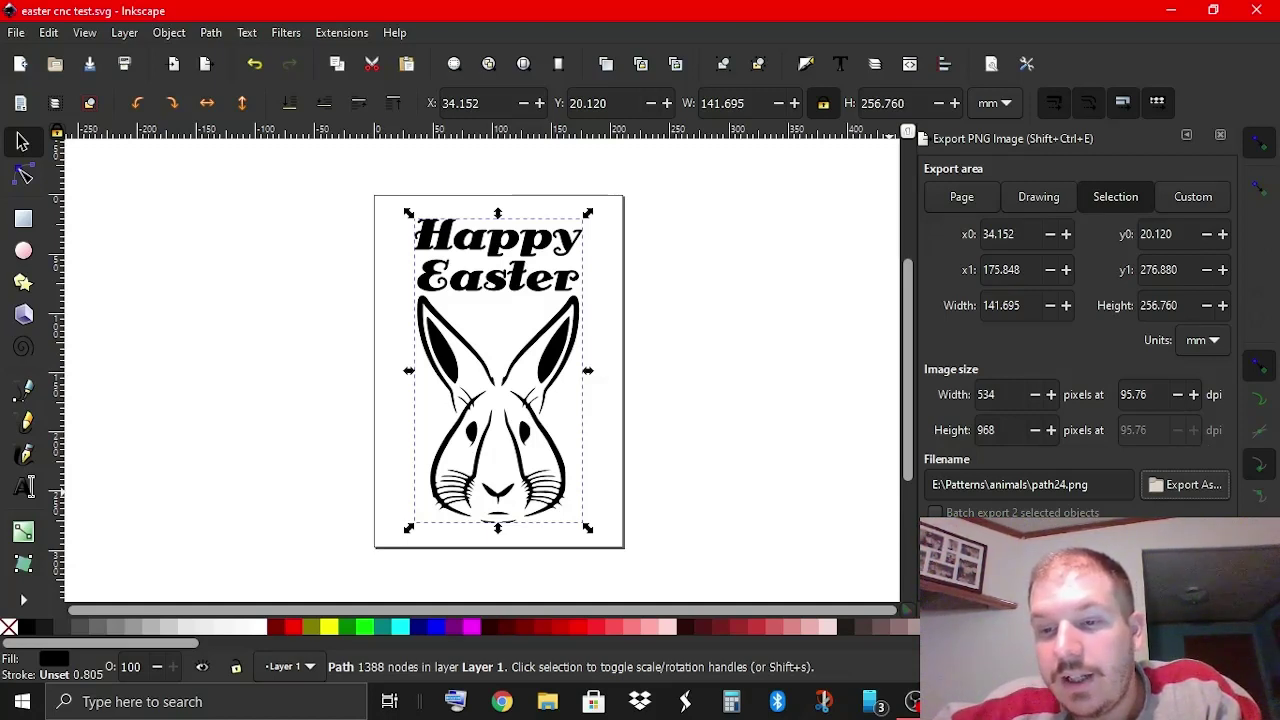
key(Return)
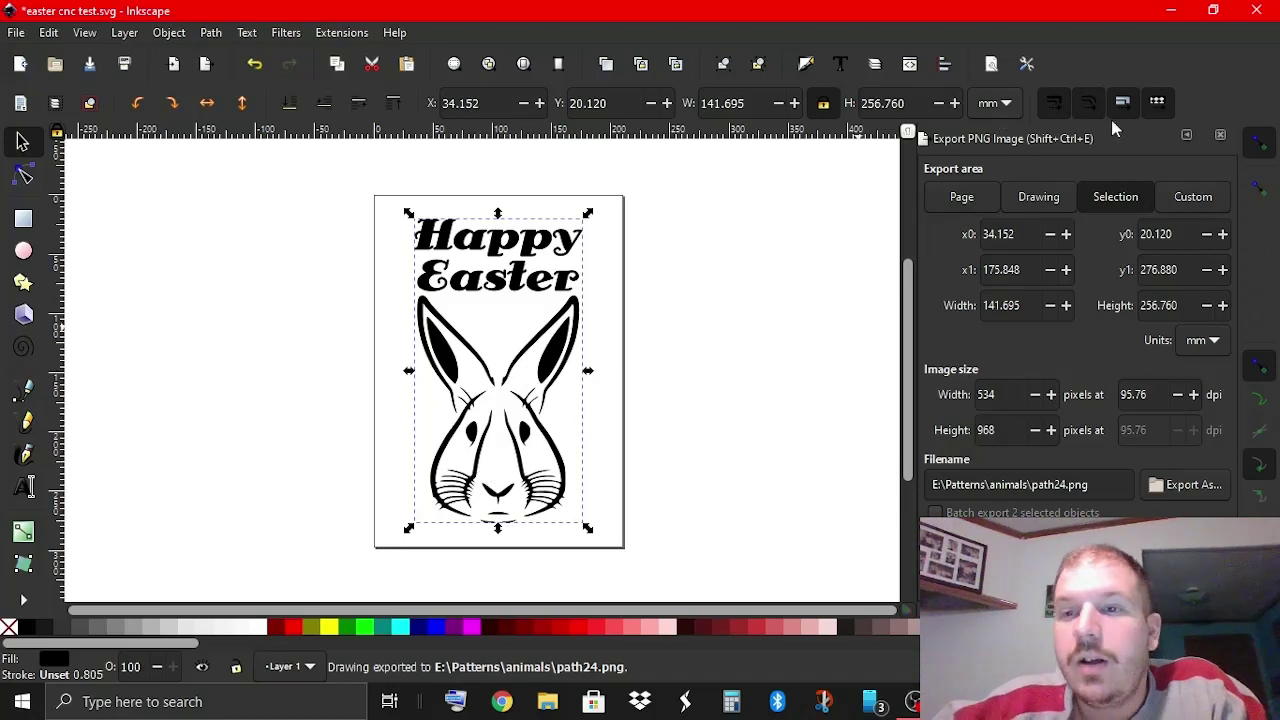
click(1220, 134)
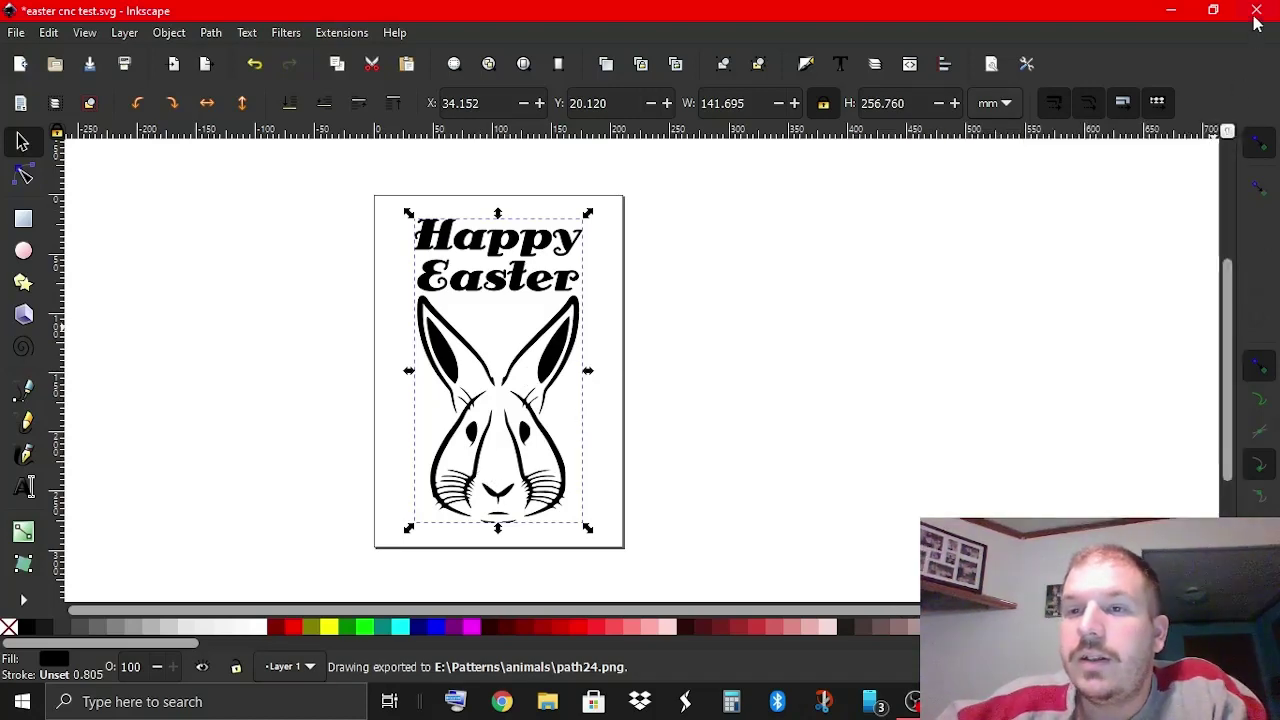
Minimize Inkscape, launch LaserGRBL from the desktop and maximize its window.
click(1176, 14)
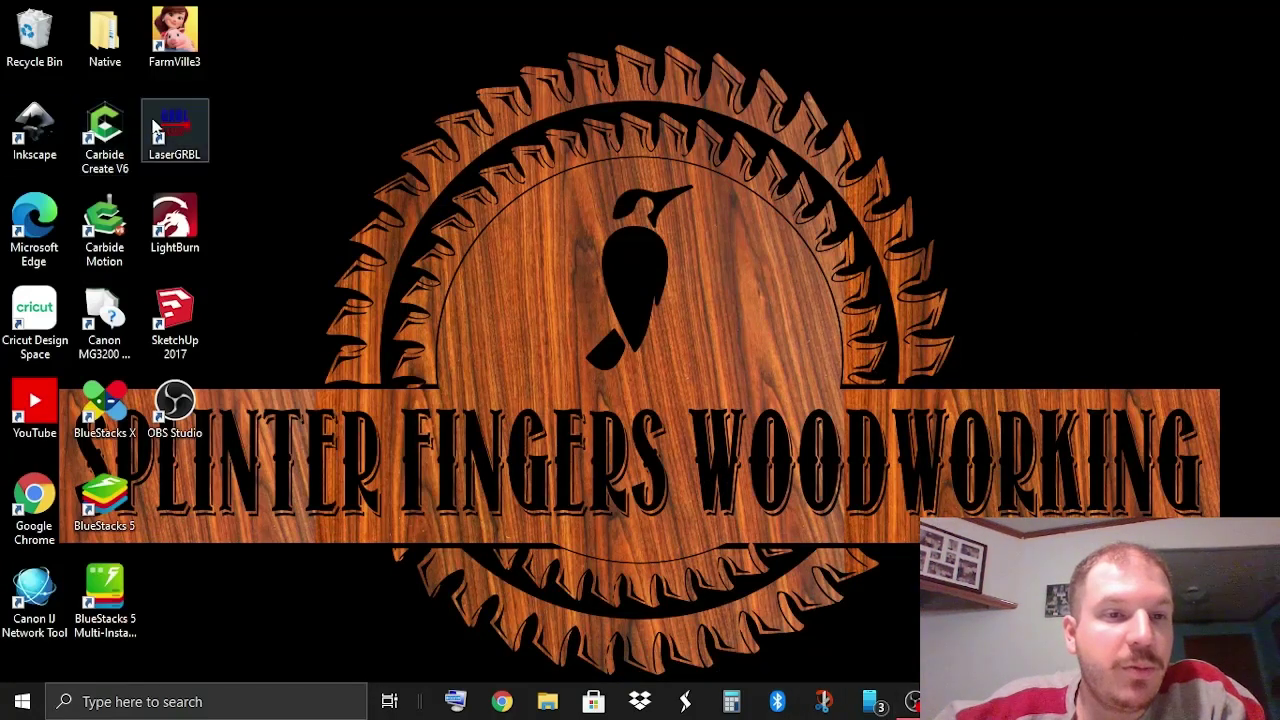
double_click(174, 141)
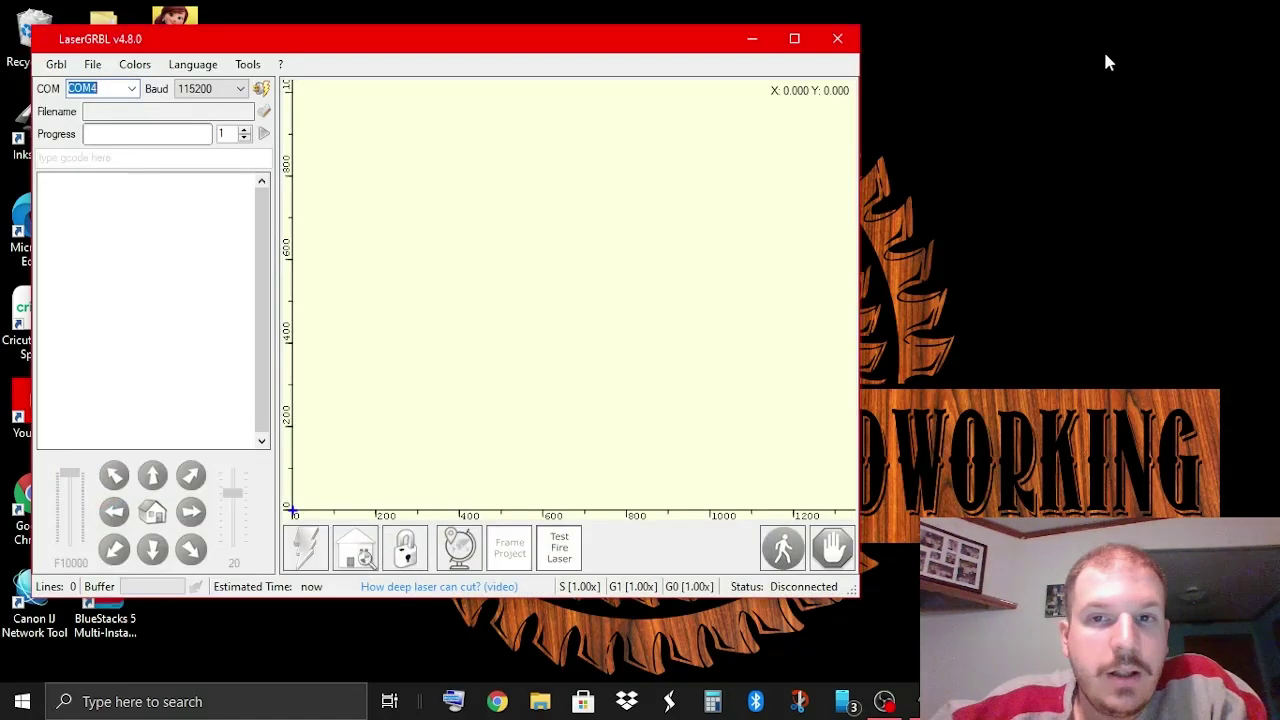
click(795, 40)
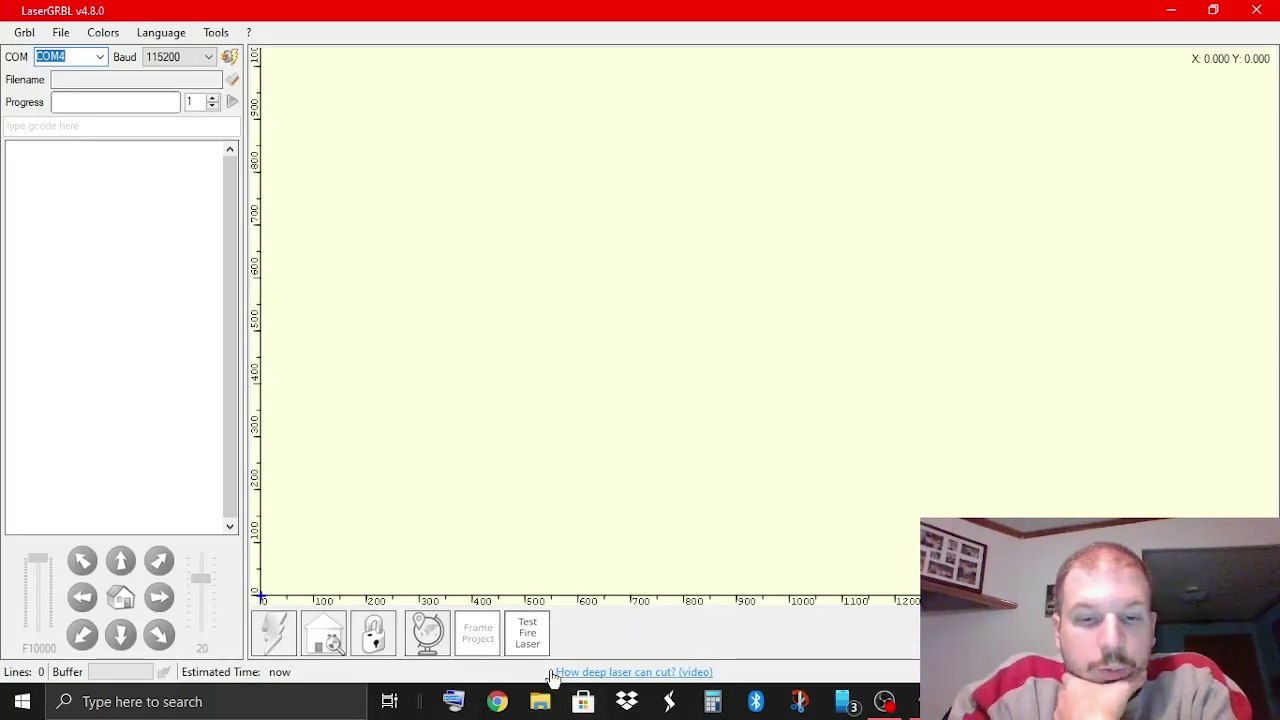
Switch to File Explorer and look through the recent files and folders for the exported path24 image.
click(540, 703)
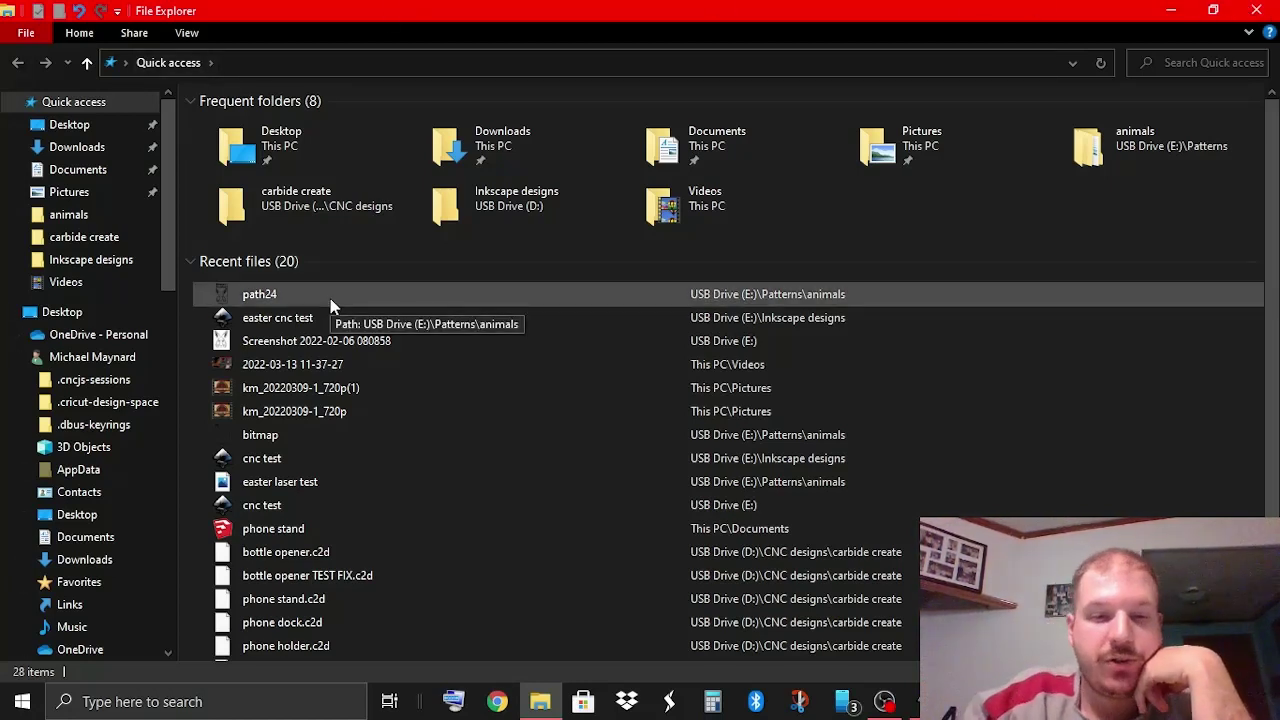
scroll(25, 408, down, 10)
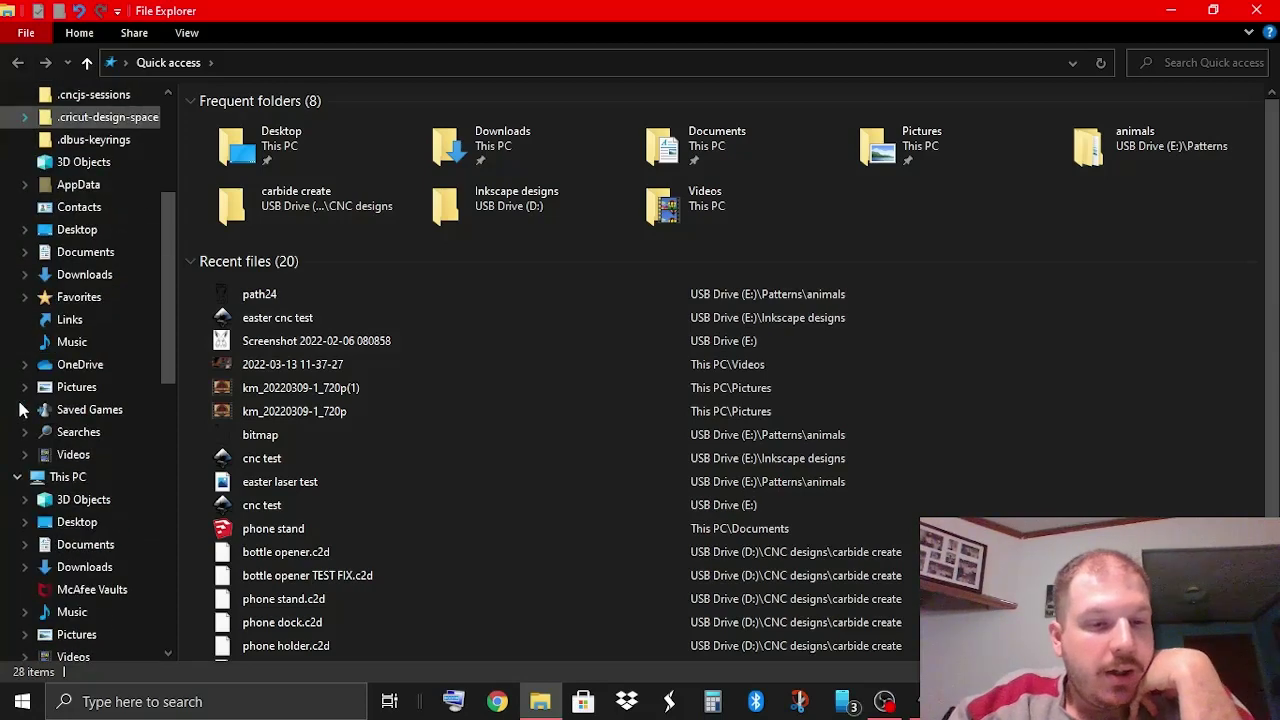
click(88, 345)
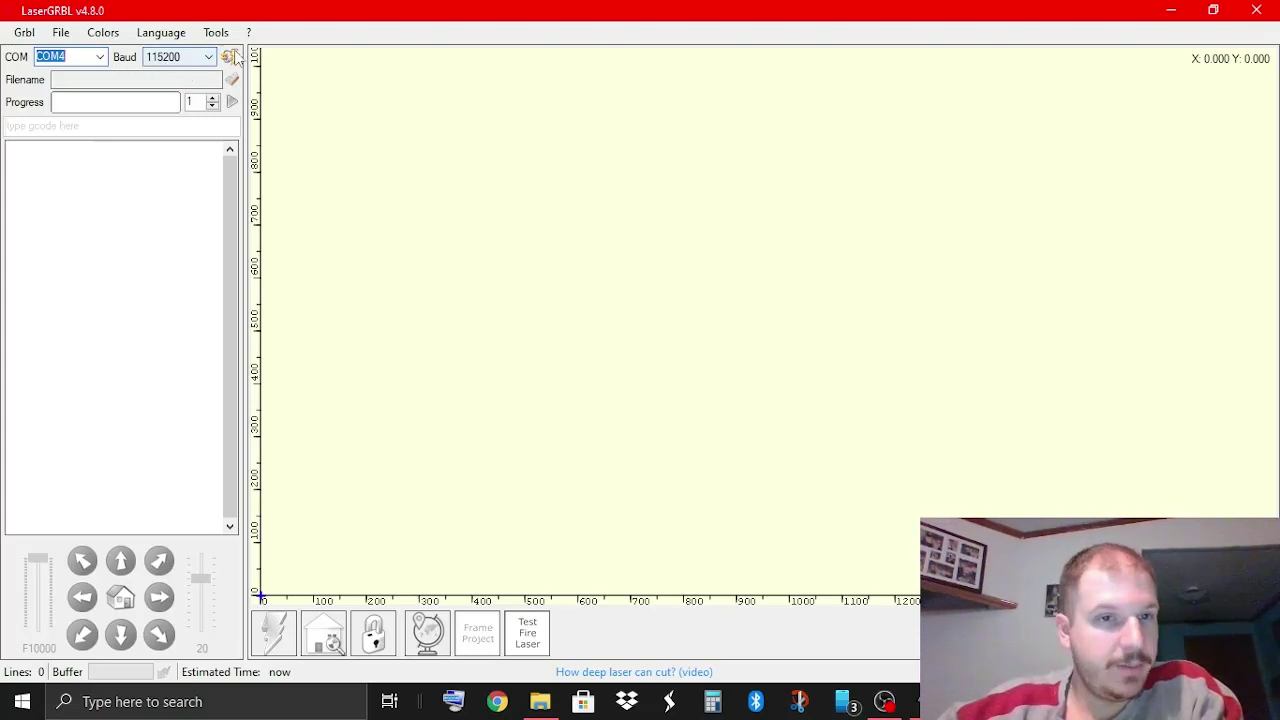
Check which COM ports are available for the laser connection in LaserGRBL, keeping COM4.
click(101, 60)
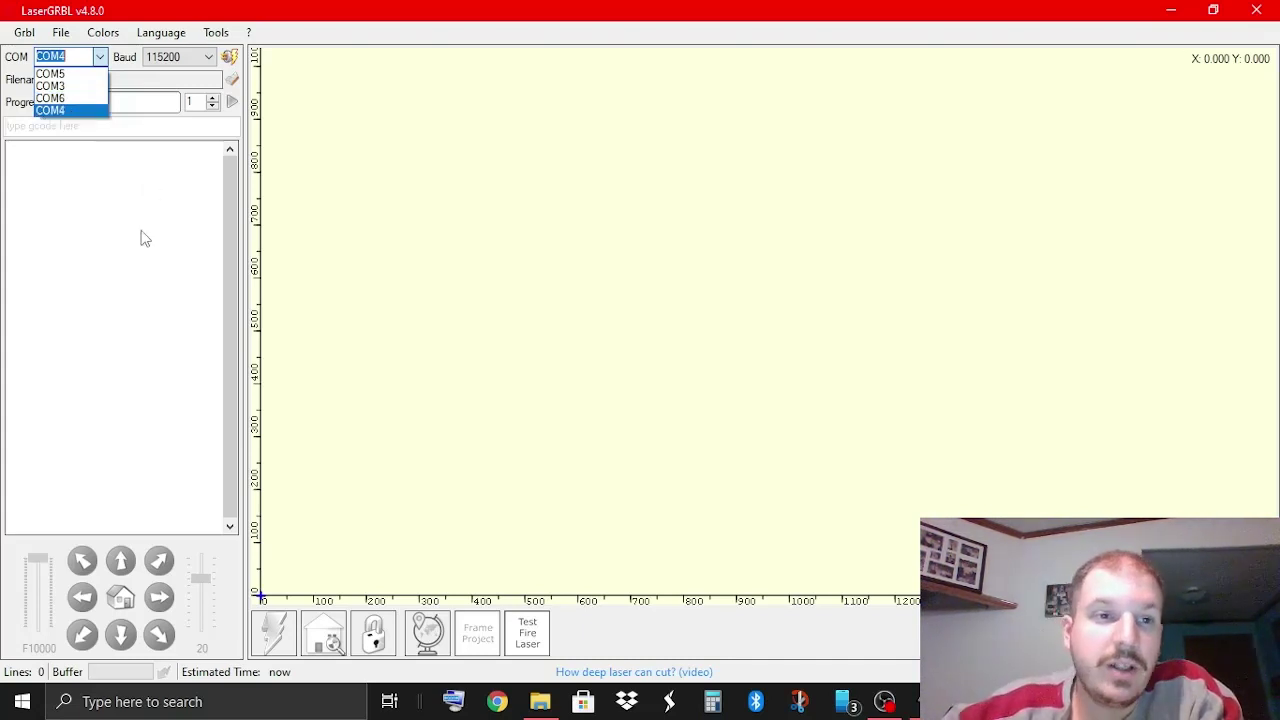
click(168, 193)
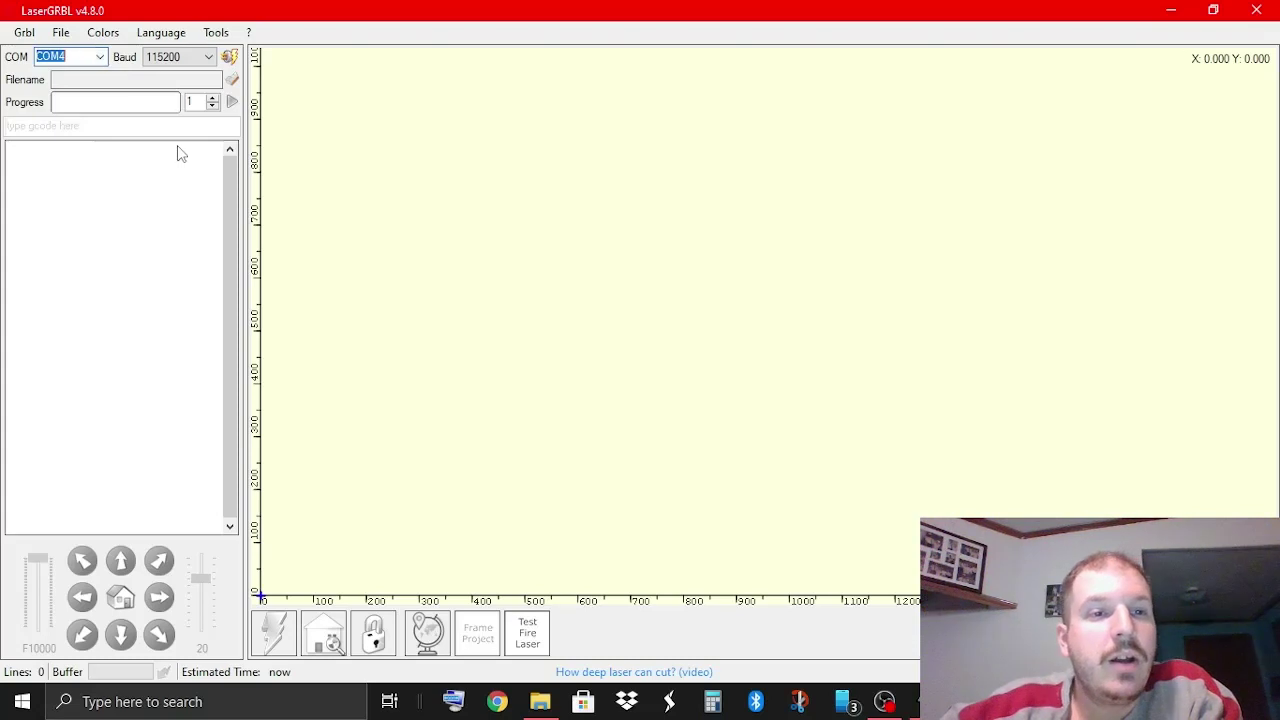
Check the available tools for installing the CH340 driver and flashing the Grbl firmware.
click(219, 35)
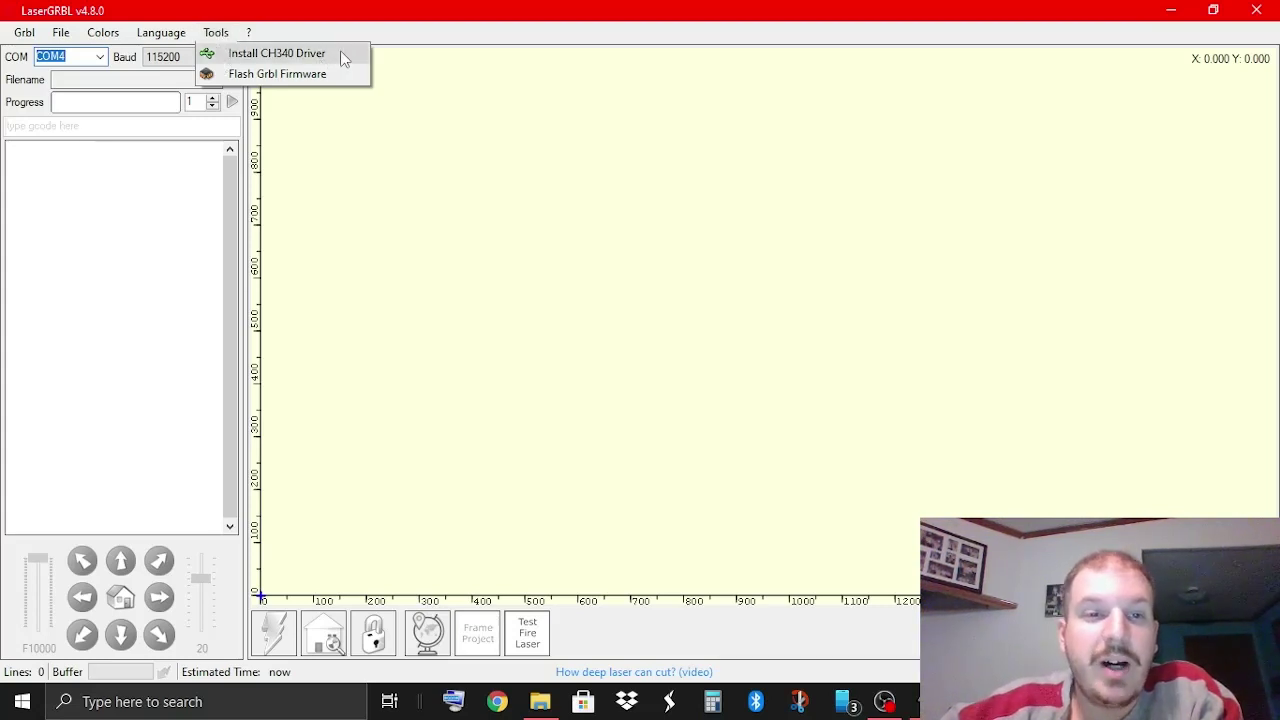
click(420, 58)
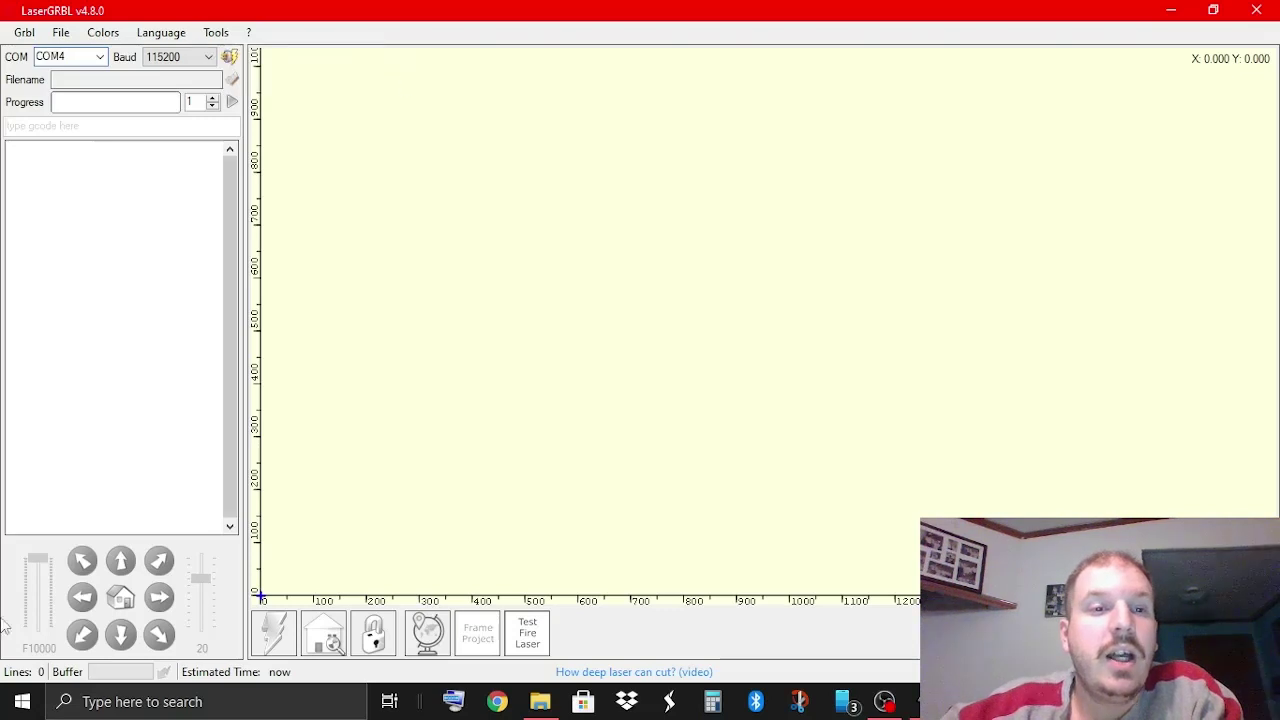
click(398, 635)
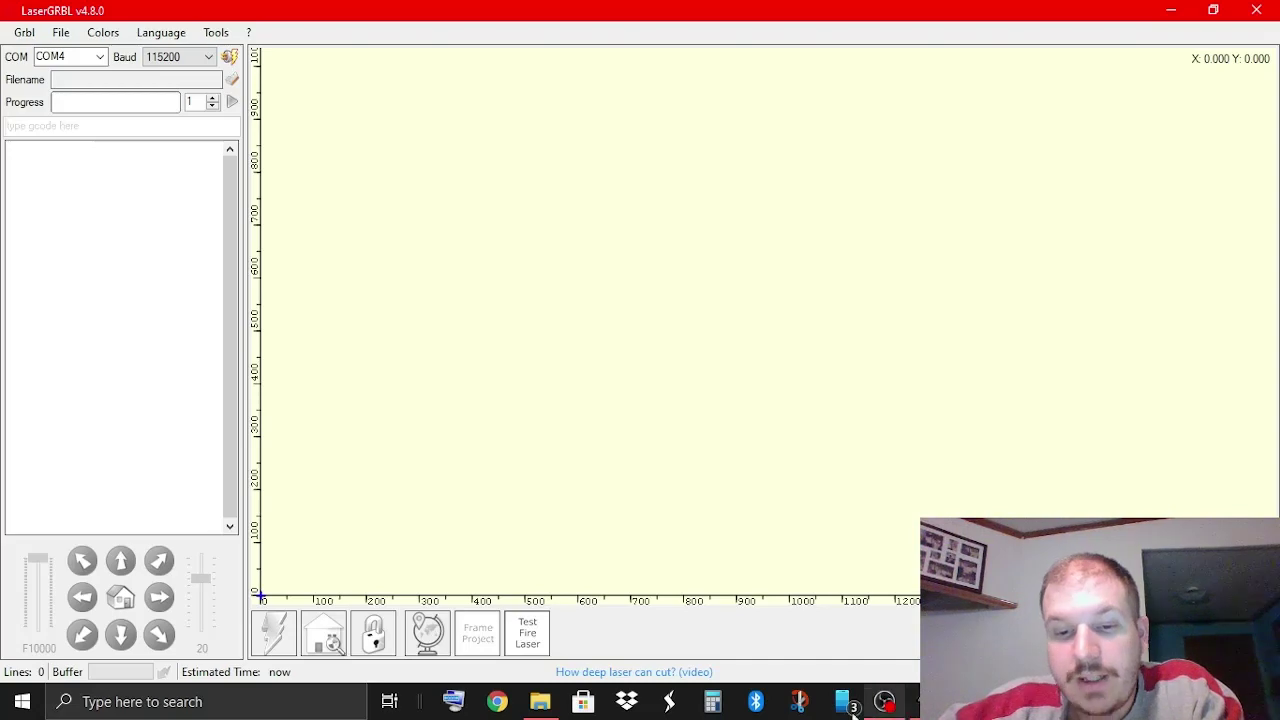
Find the JLE1620CustomButtons file on USB Drive (D:), view LaserGRBL's custom button import option, and close File Explorer.
click(540, 704)
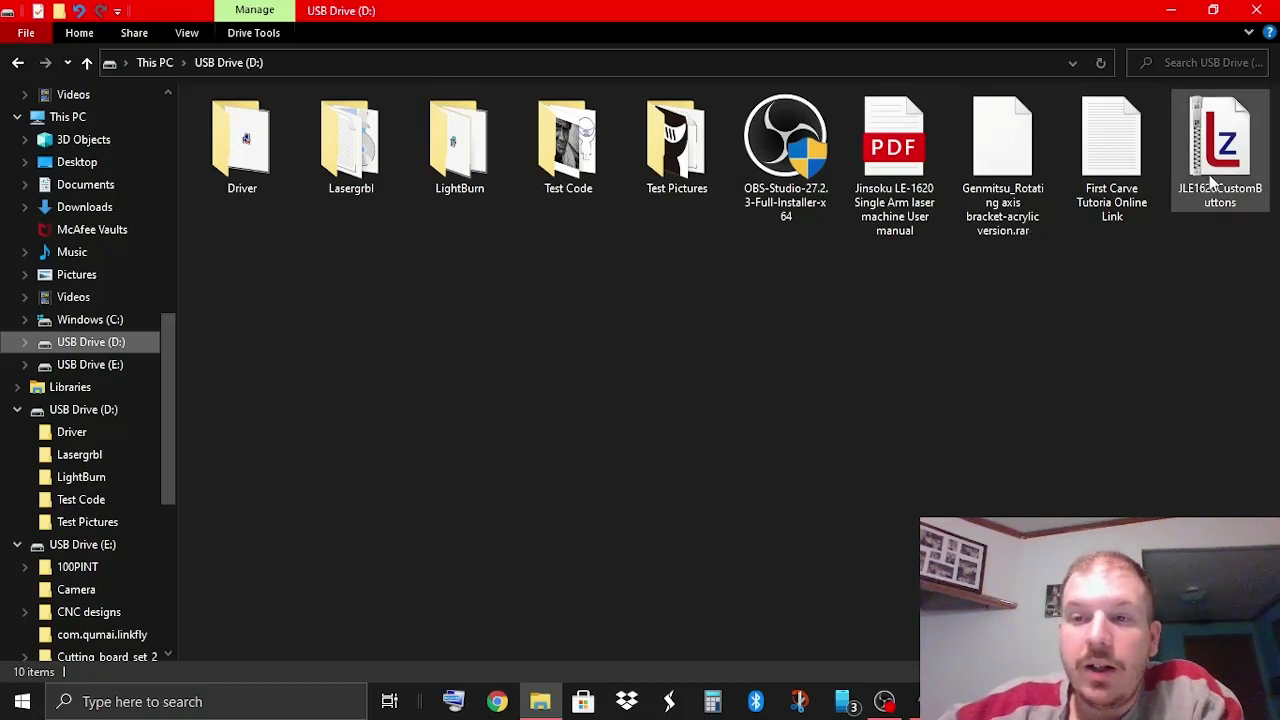
click(884, 701)
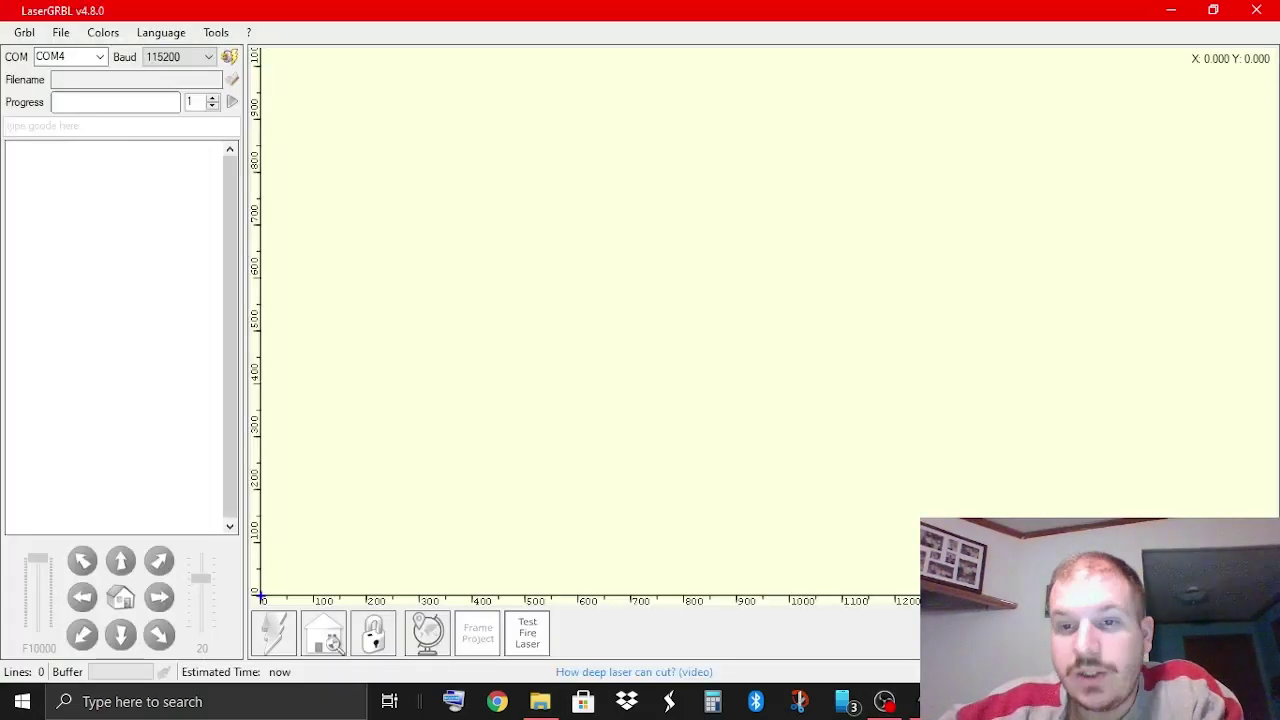
right_click(627, 641)
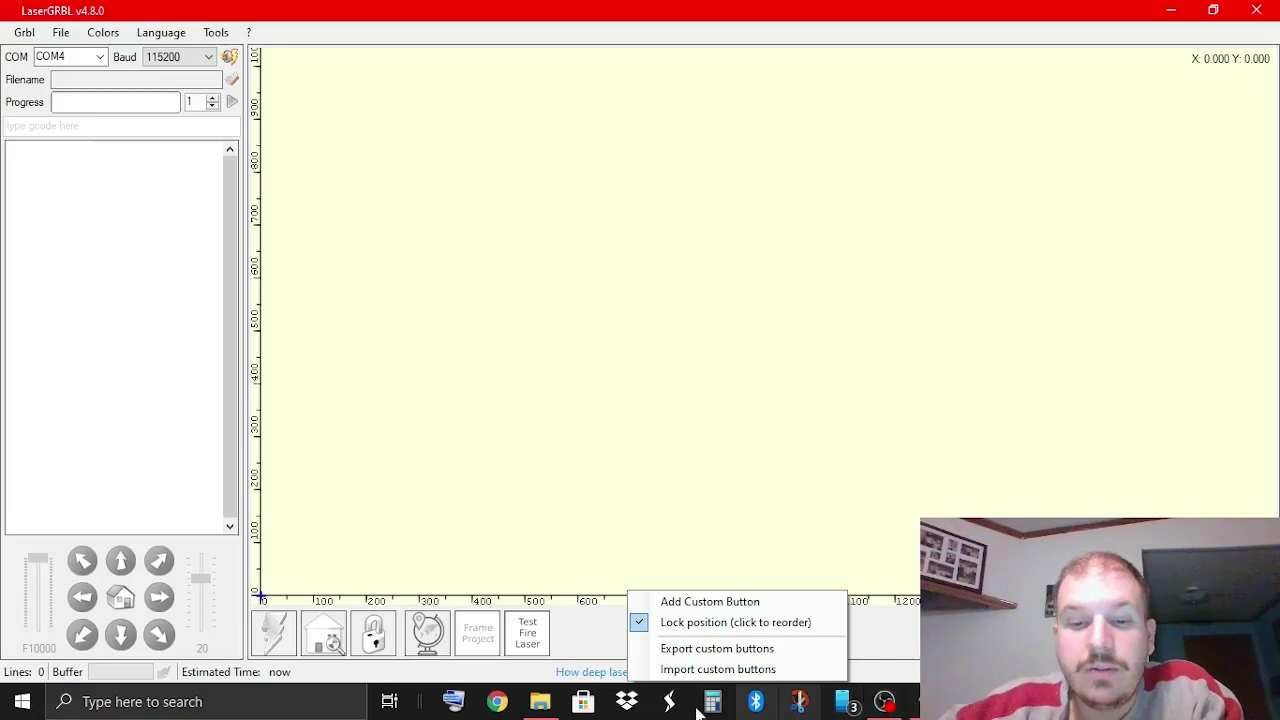
click(540, 701)
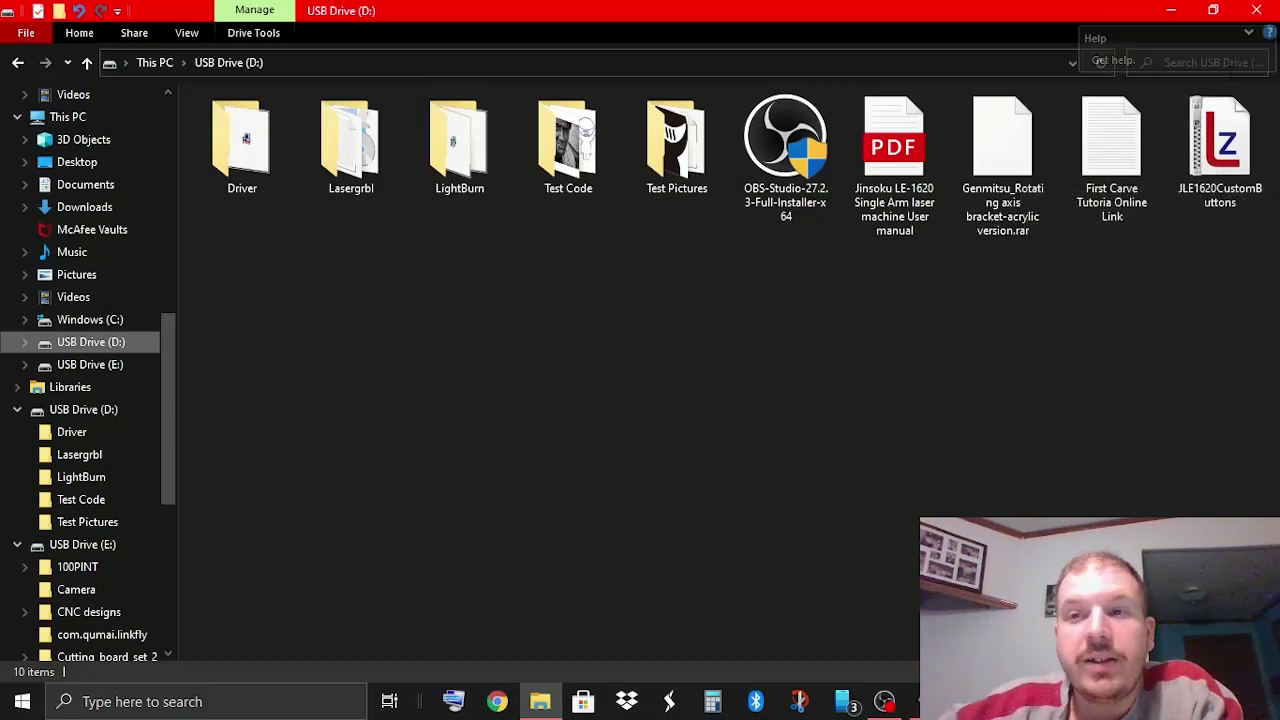
click(1259, 11)
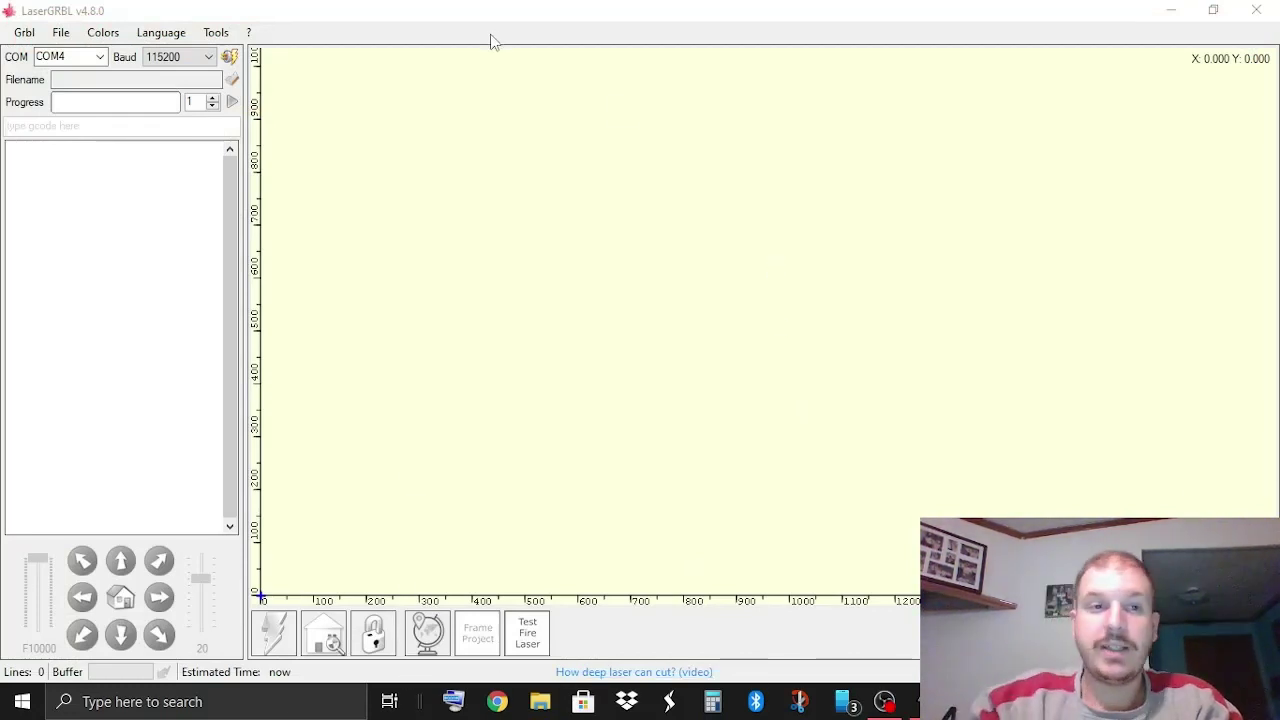
click(608, 464)
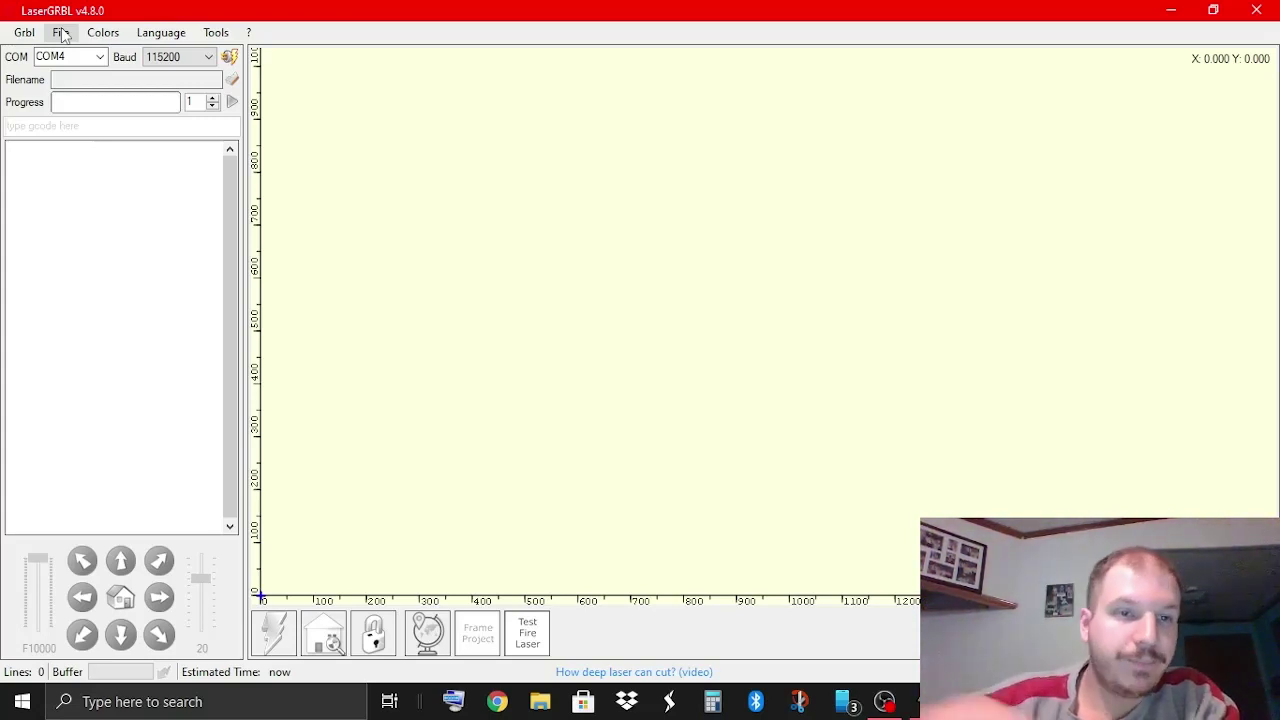
click(230, 58)
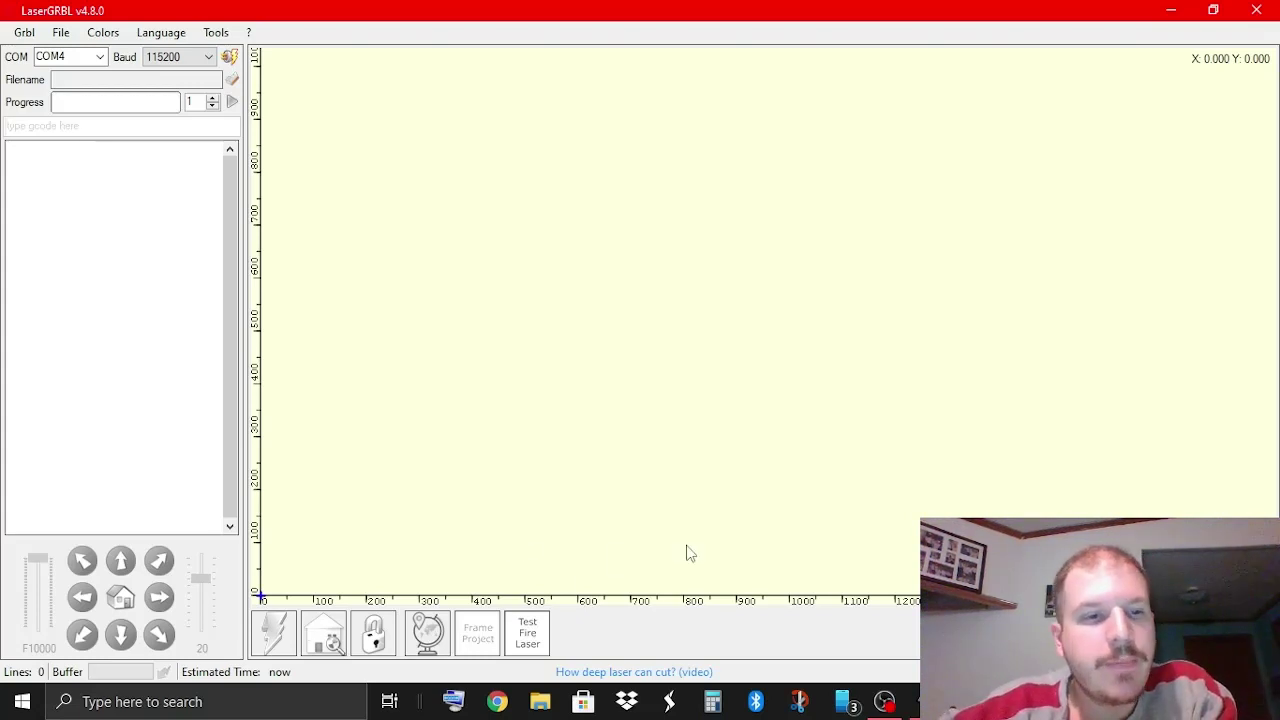
Import path24 from the Patterns\animals folder with Line To Line Tracing and create the 56.0 x 101.6 mm engraving at zero offset.
click(61, 34)
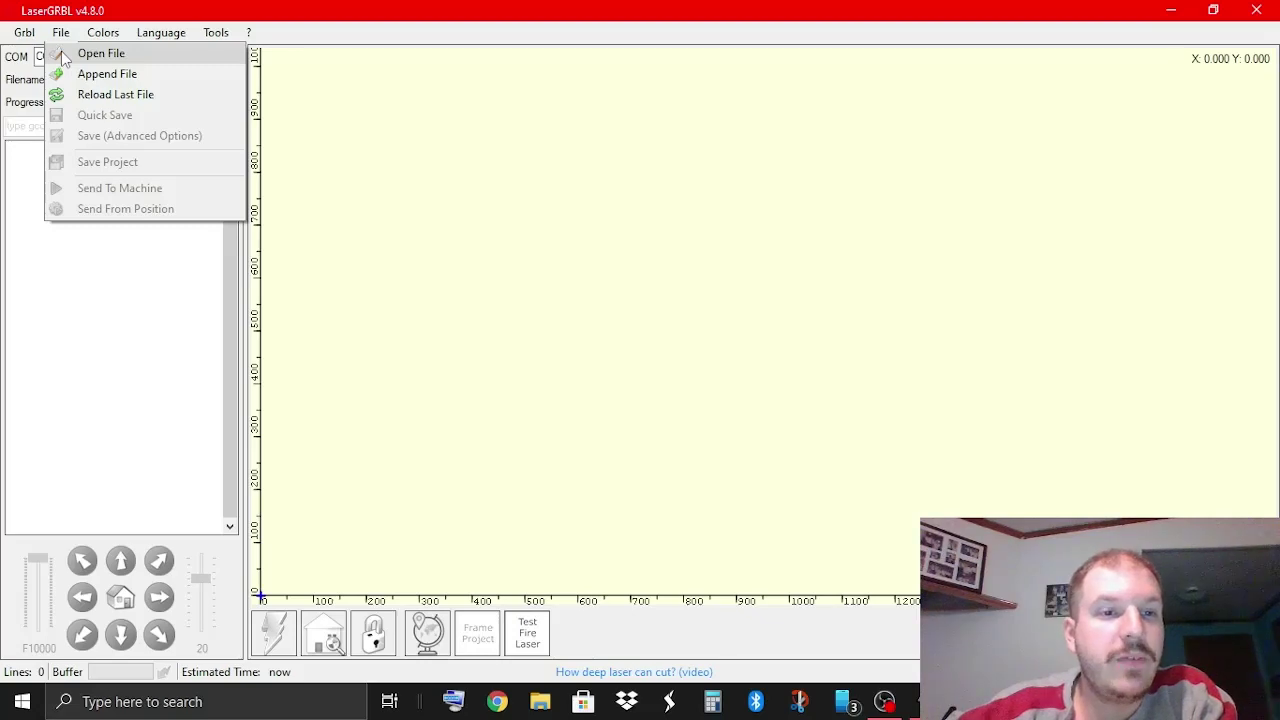
click(62, 57)
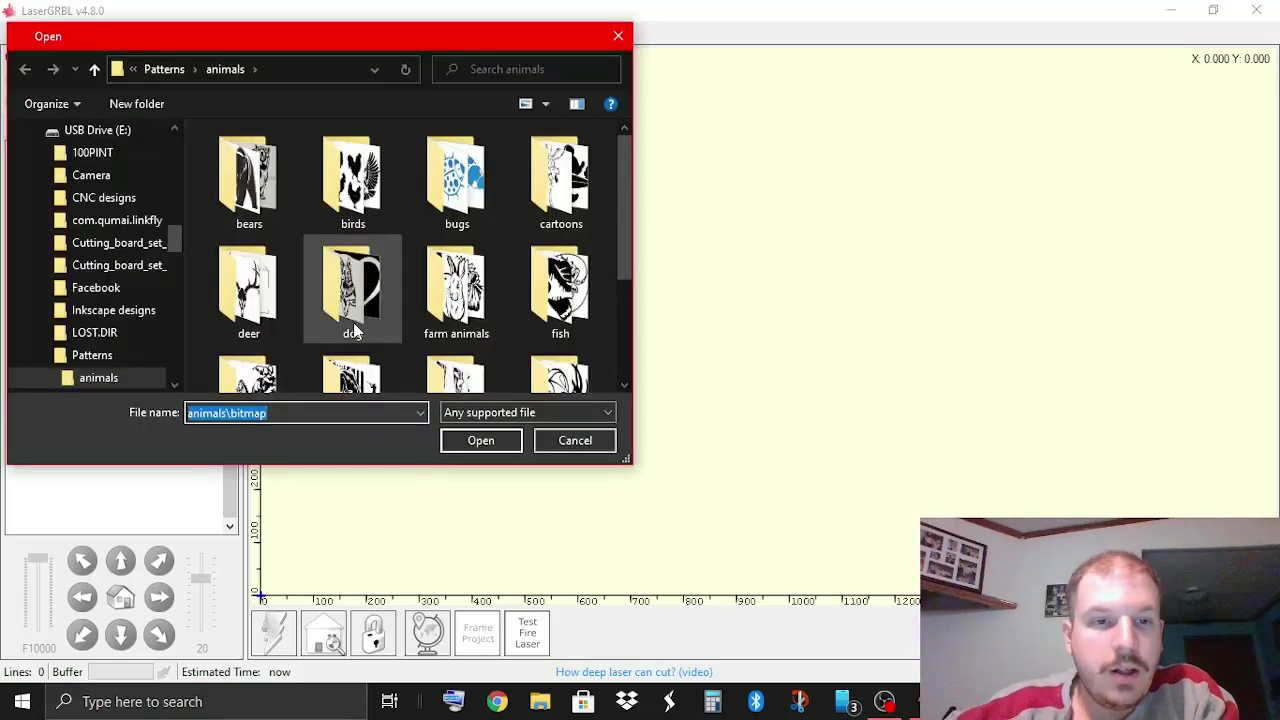
scroll(416, 244, down, 3)
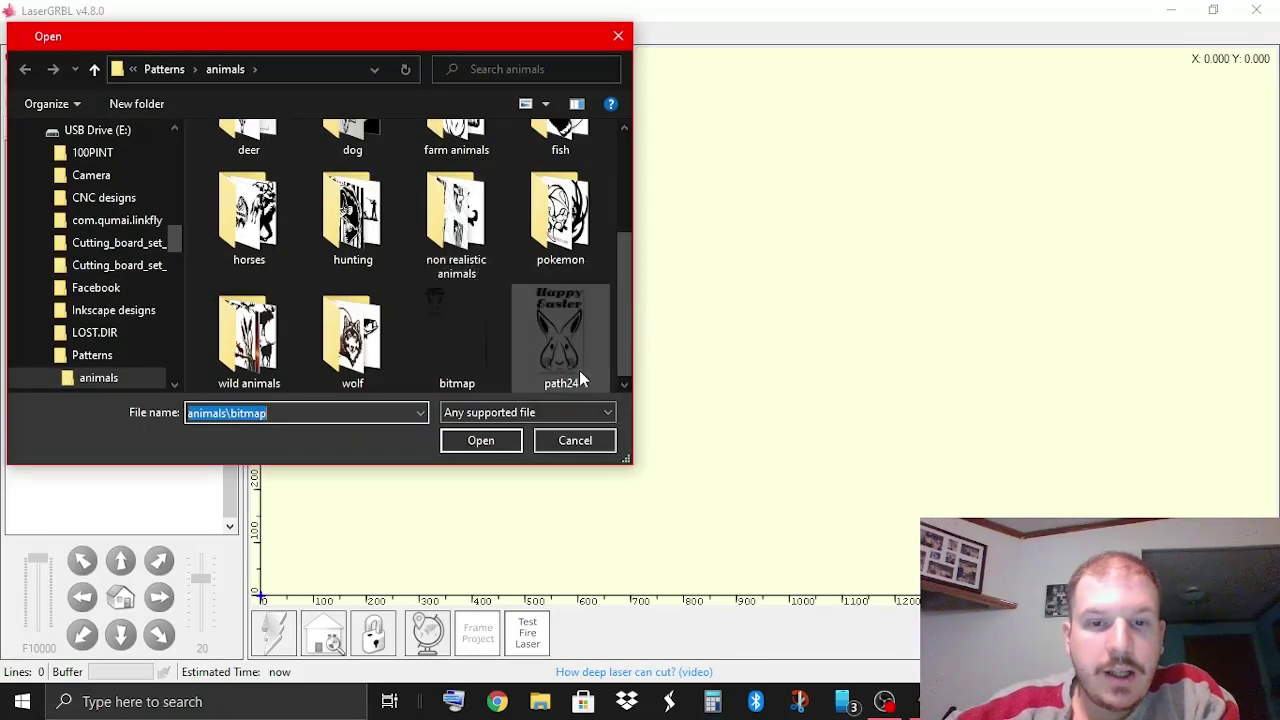
double_click(552, 364)
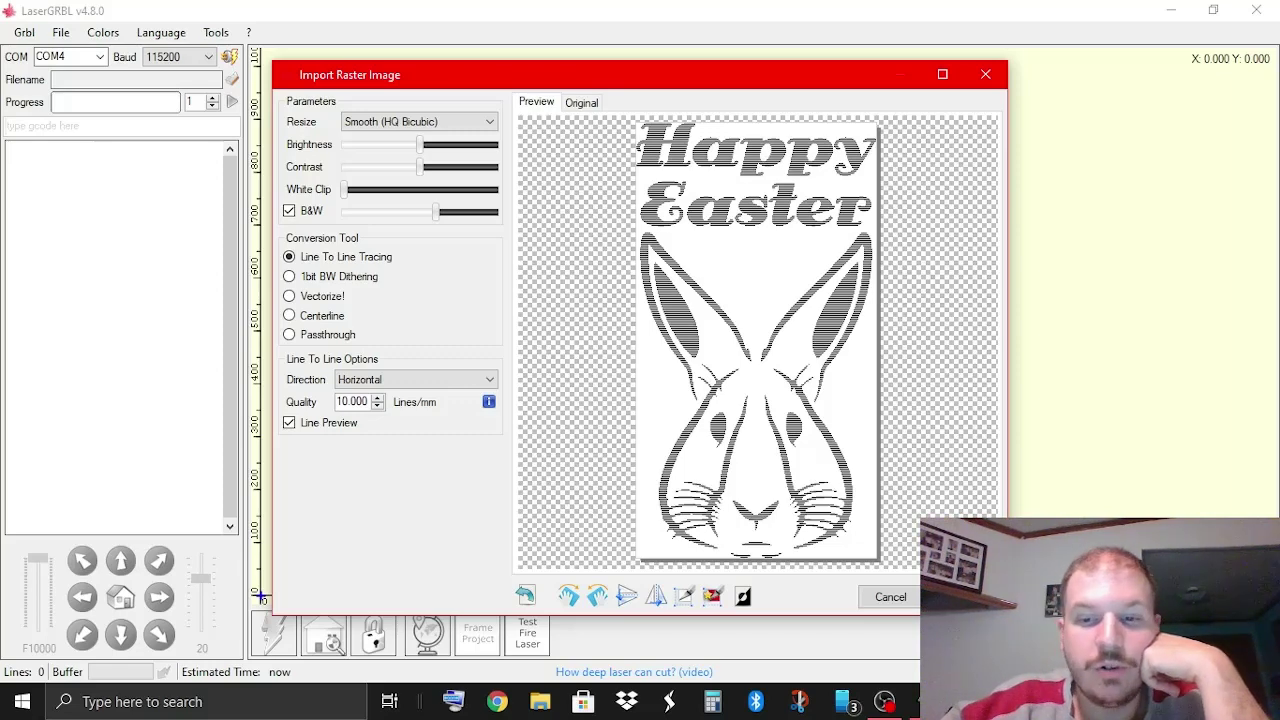
click(955, 597)
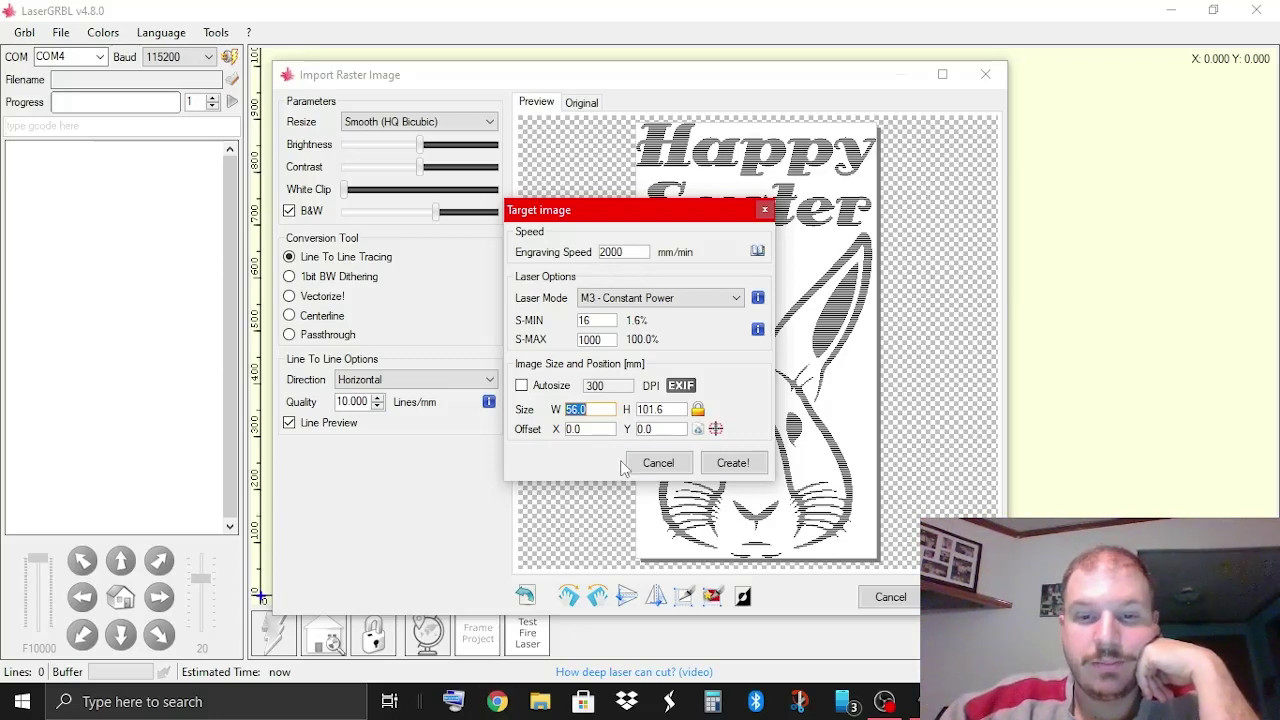
click(720, 465)
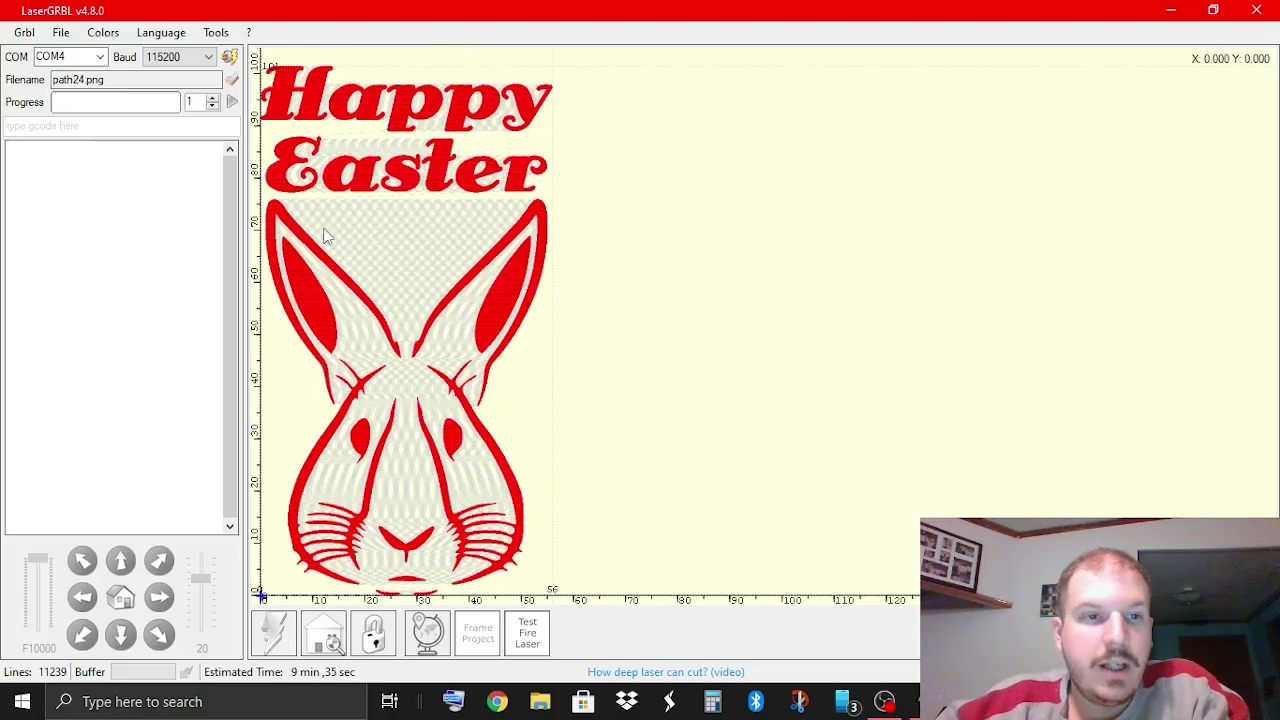
Reimport path24 with Line To Line Tracing, center its offset at X -28.0 and Y -50.8, and create the engraving.
click(160, 32)
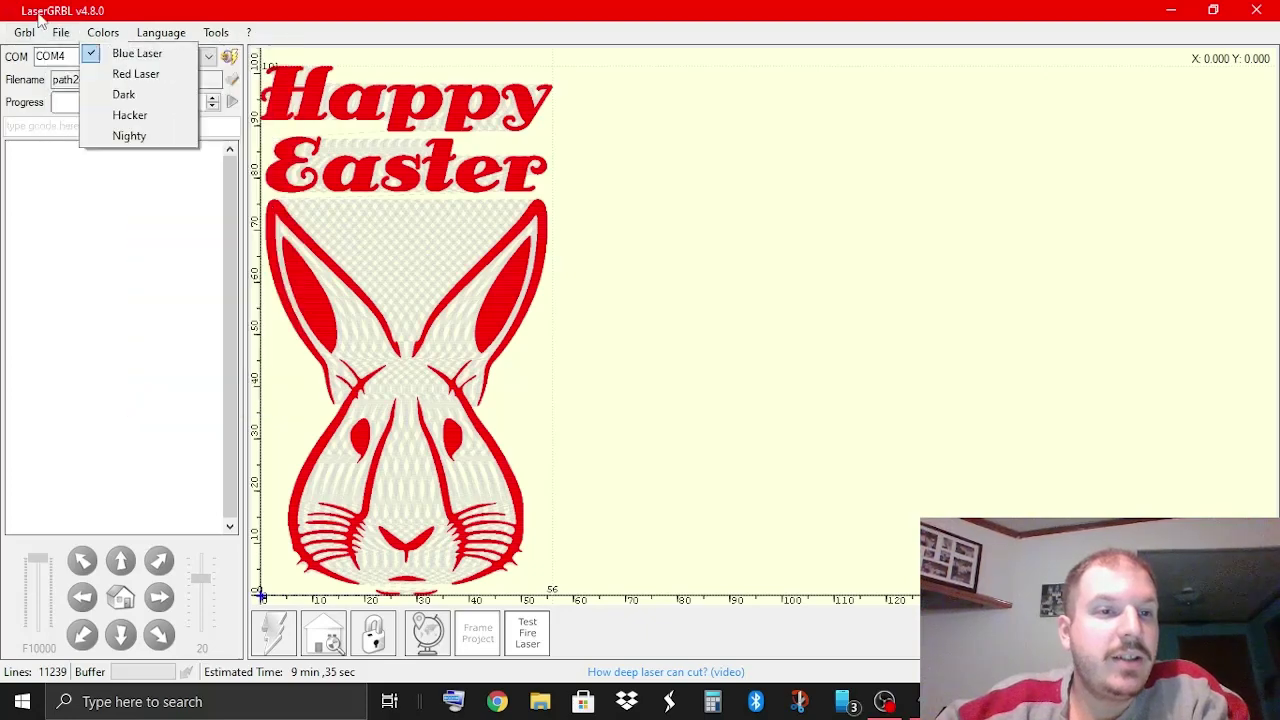
click(88, 53)
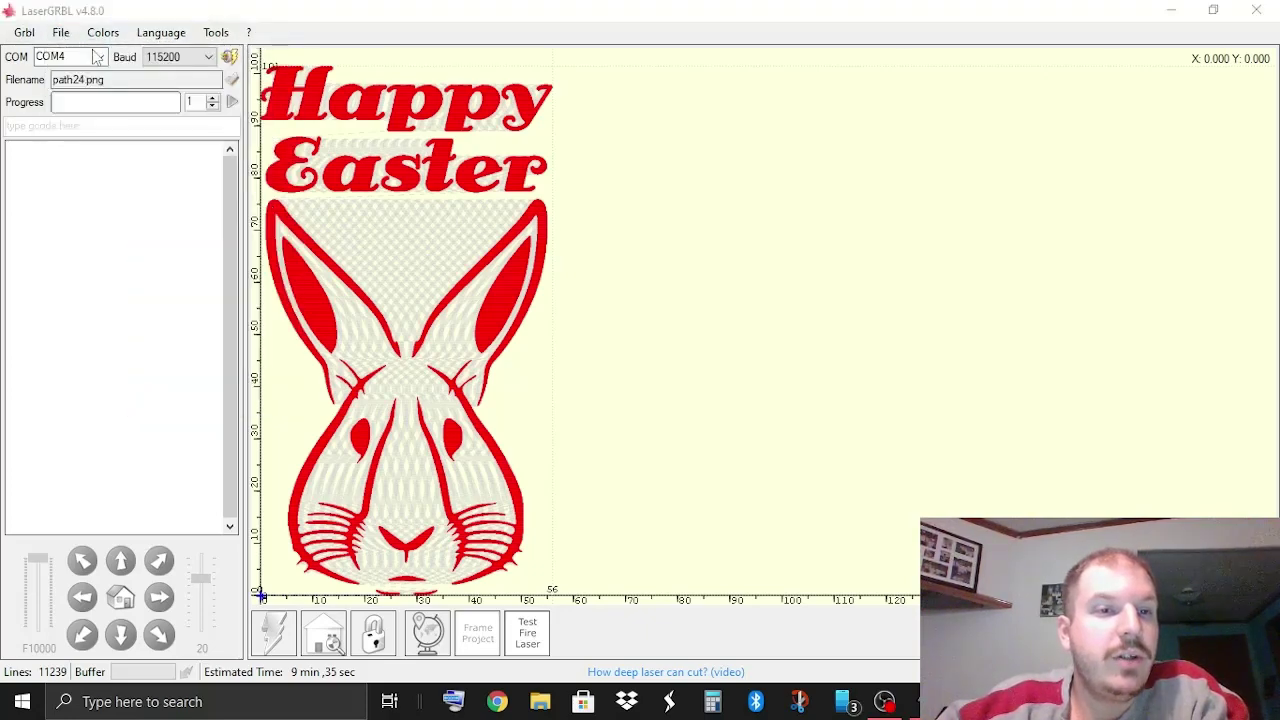
scroll(601, 288, down, 2)
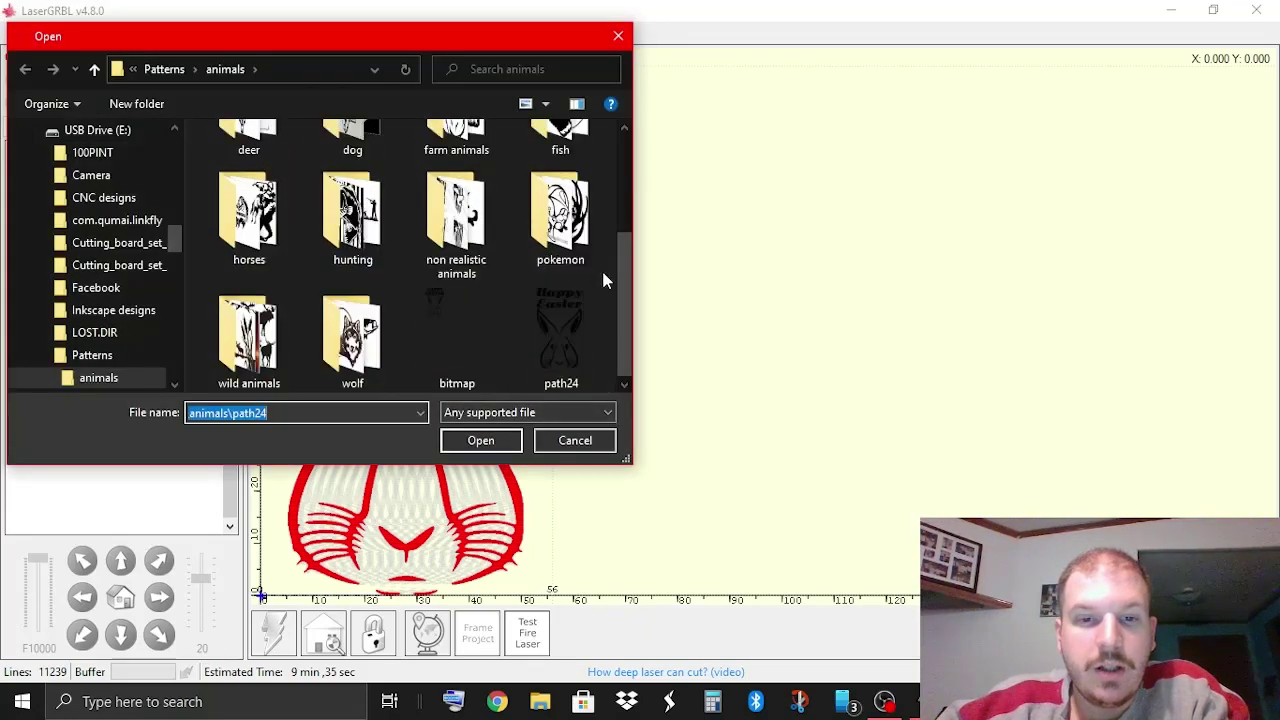
double_click(549, 363)
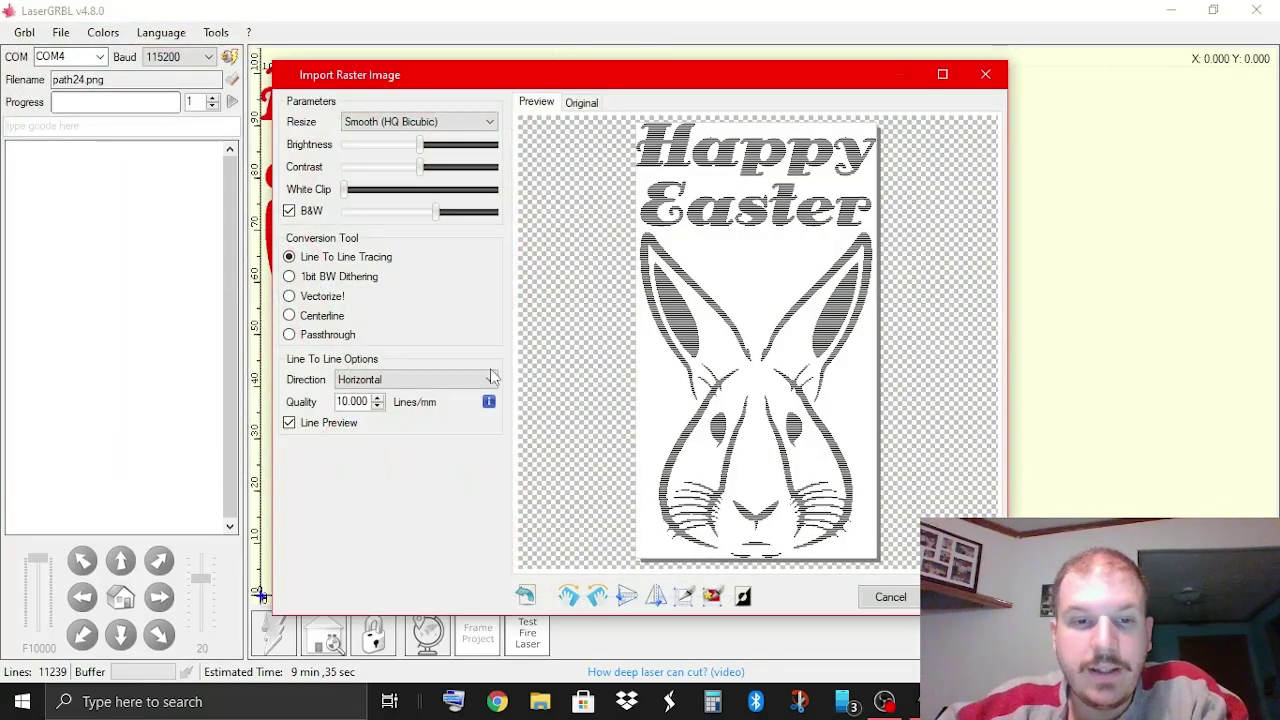
click(960, 597)
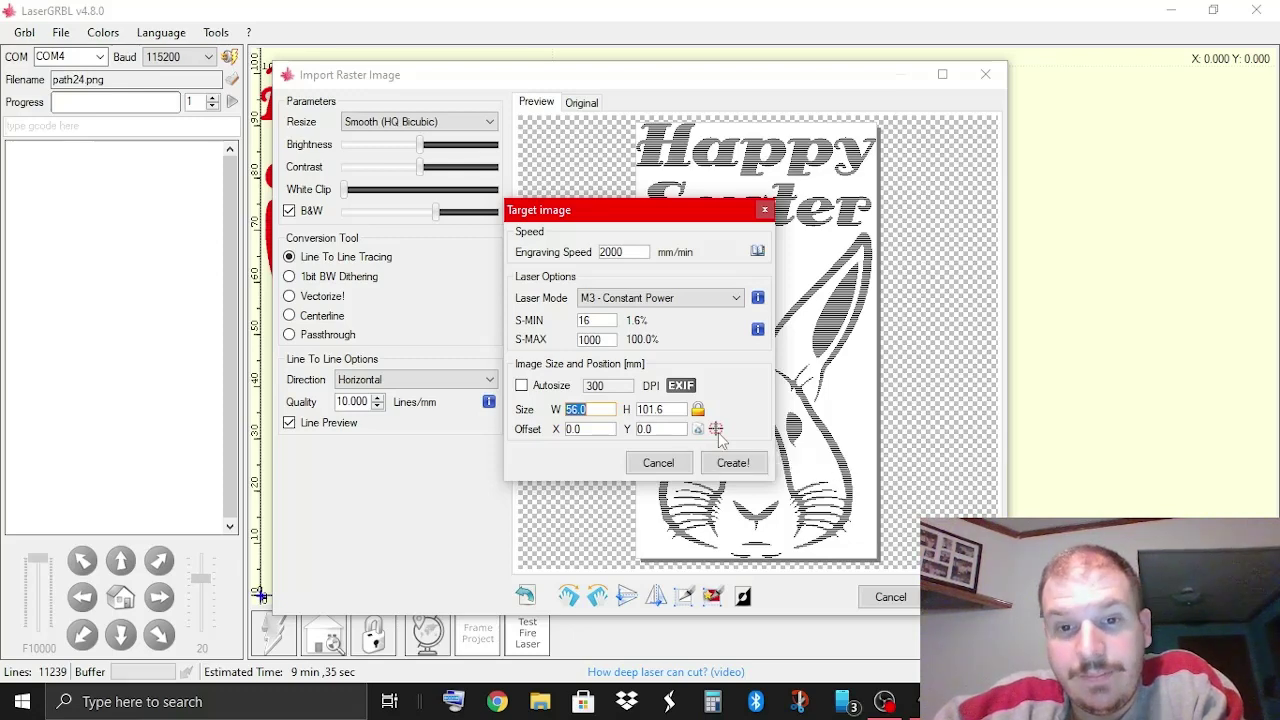
click(716, 431)
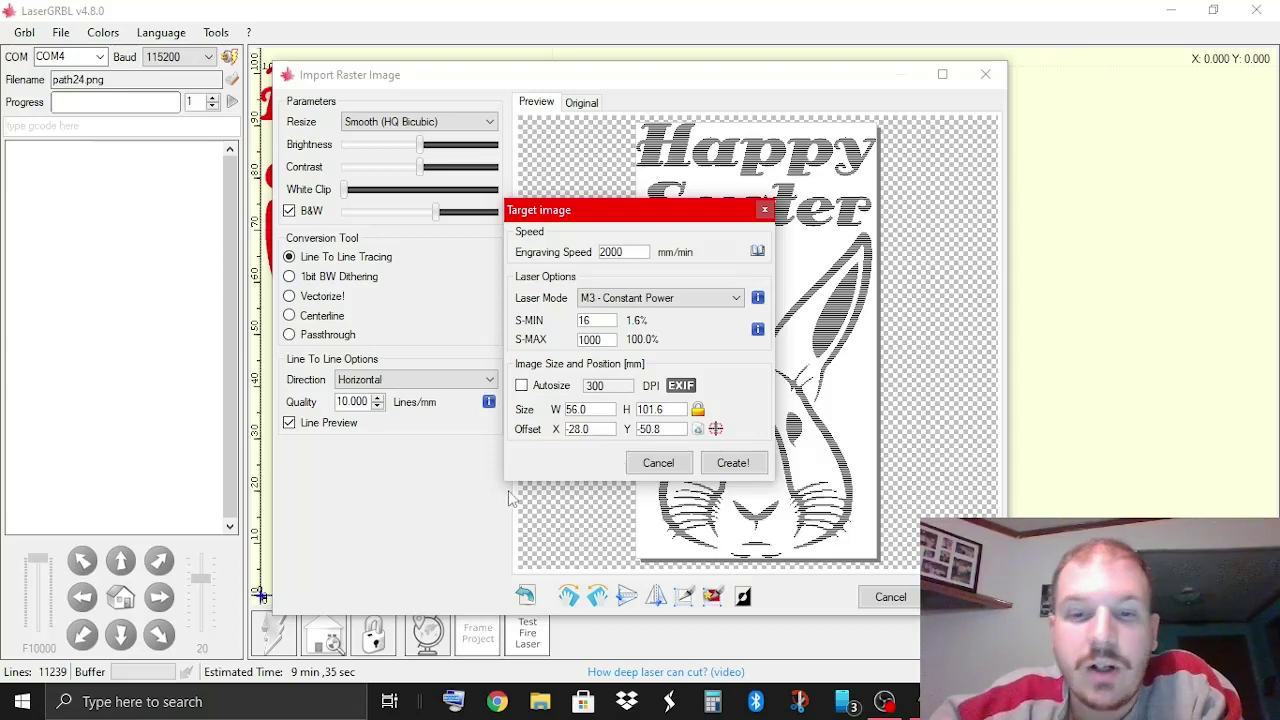
click(735, 465)
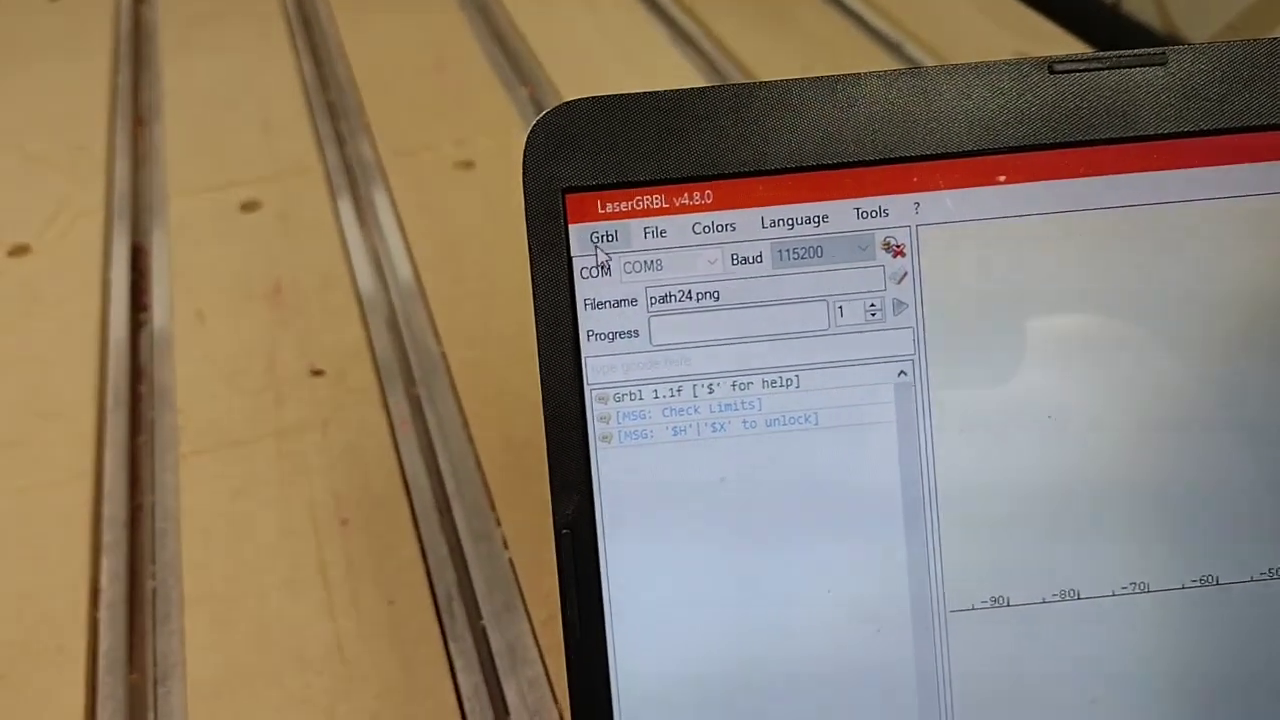
Review the Grbl commands for homing, unlocking and configuring the connected laser.
click(603, 240)
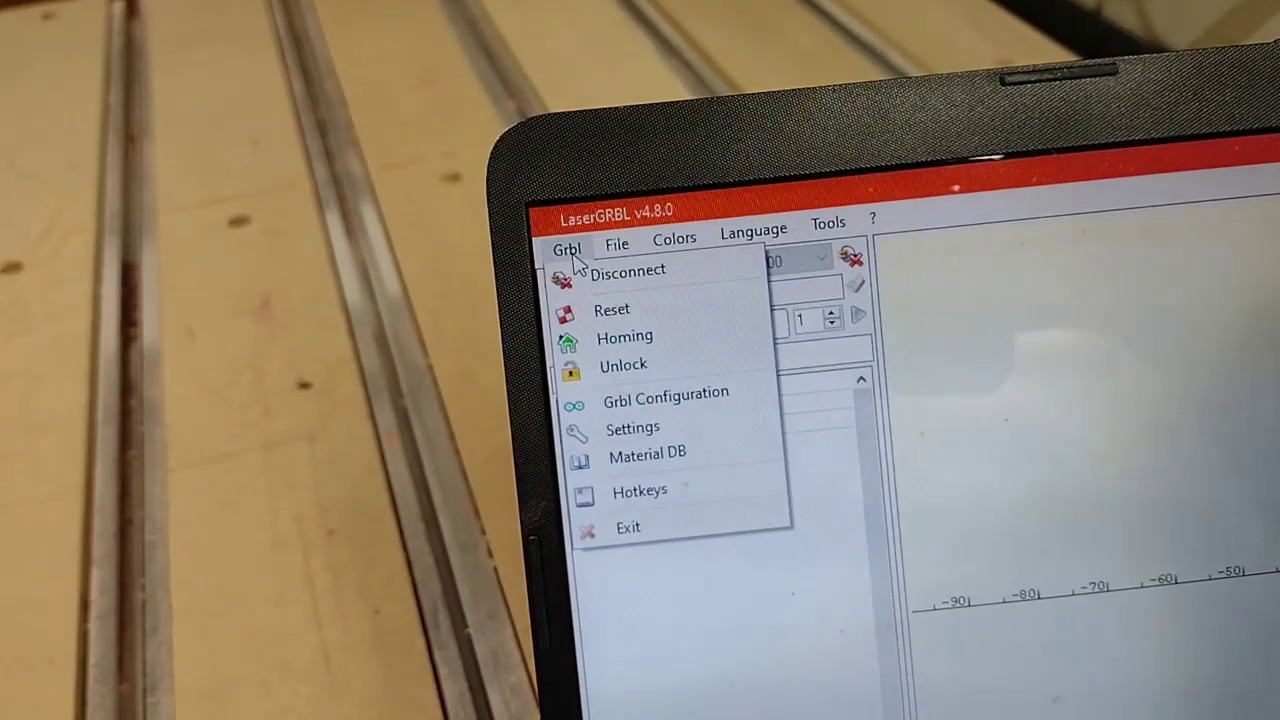
click(590, 246)
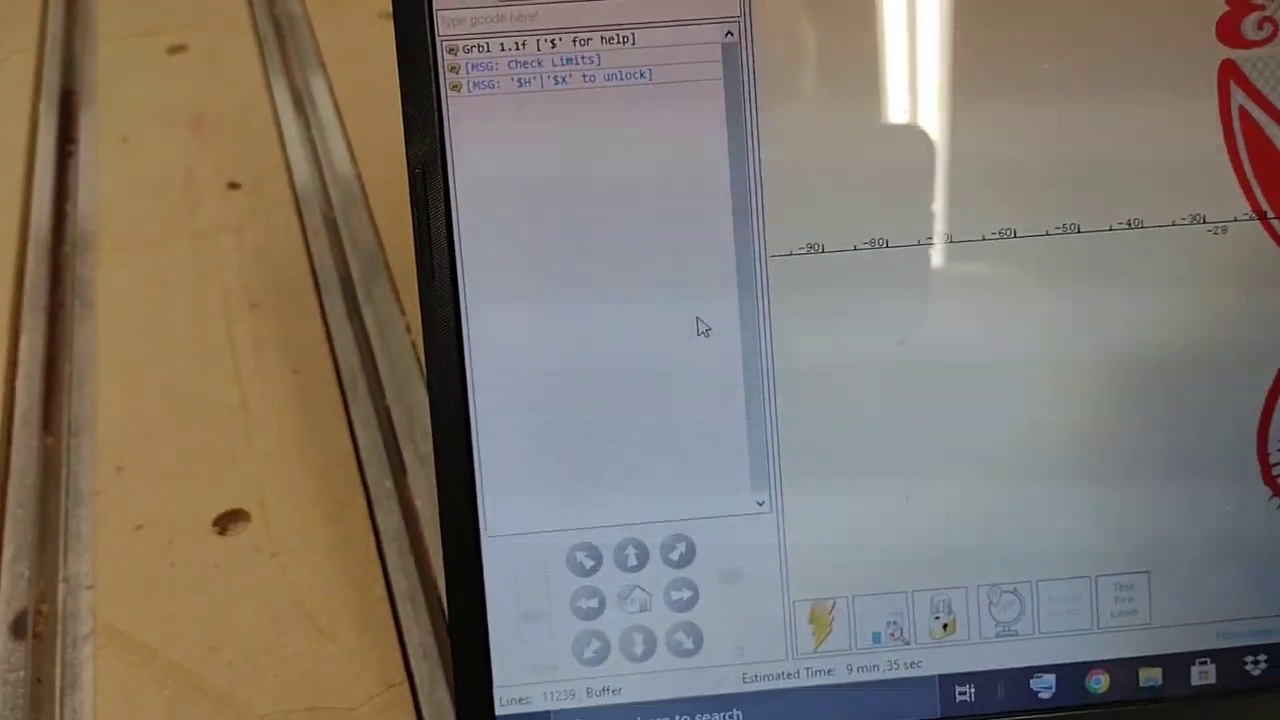